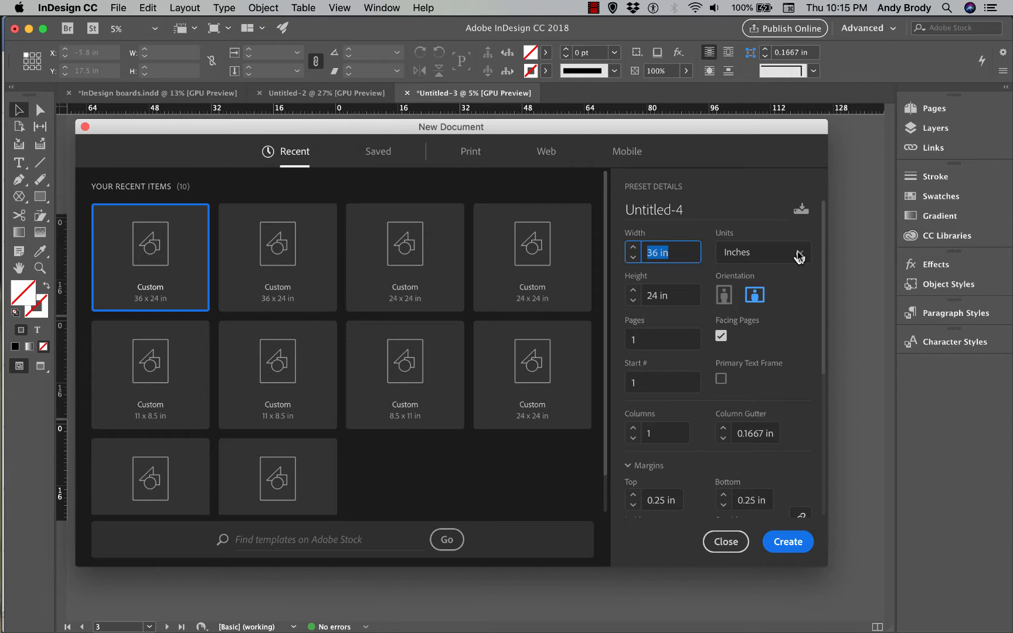
Create a landscape 36 x 24 in document in inches with 2 pages, Facing Pages off and 0.25 in margins
click(797, 251)
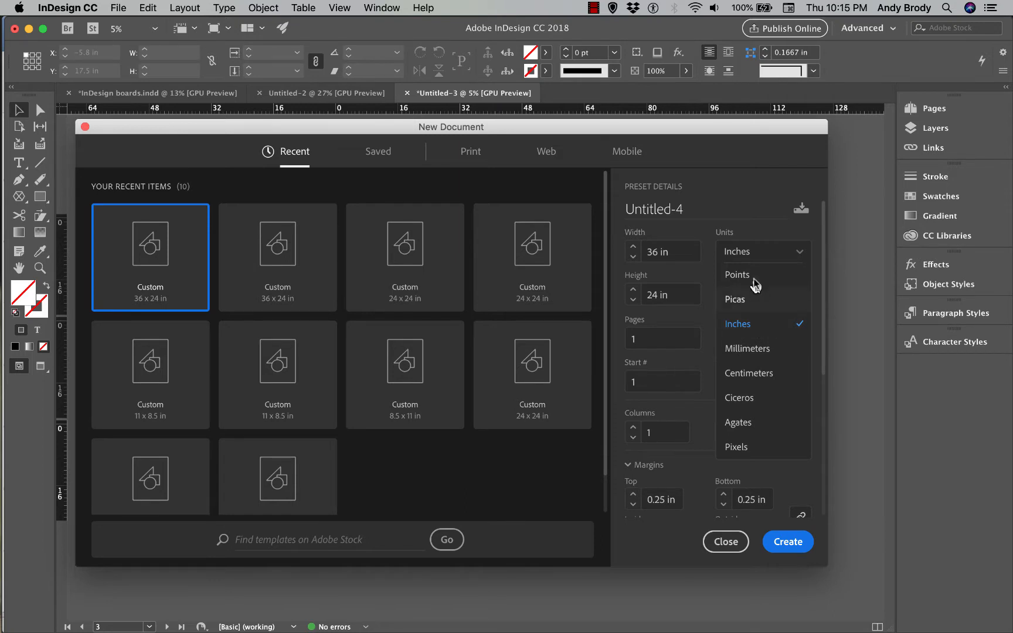
click(763, 237)
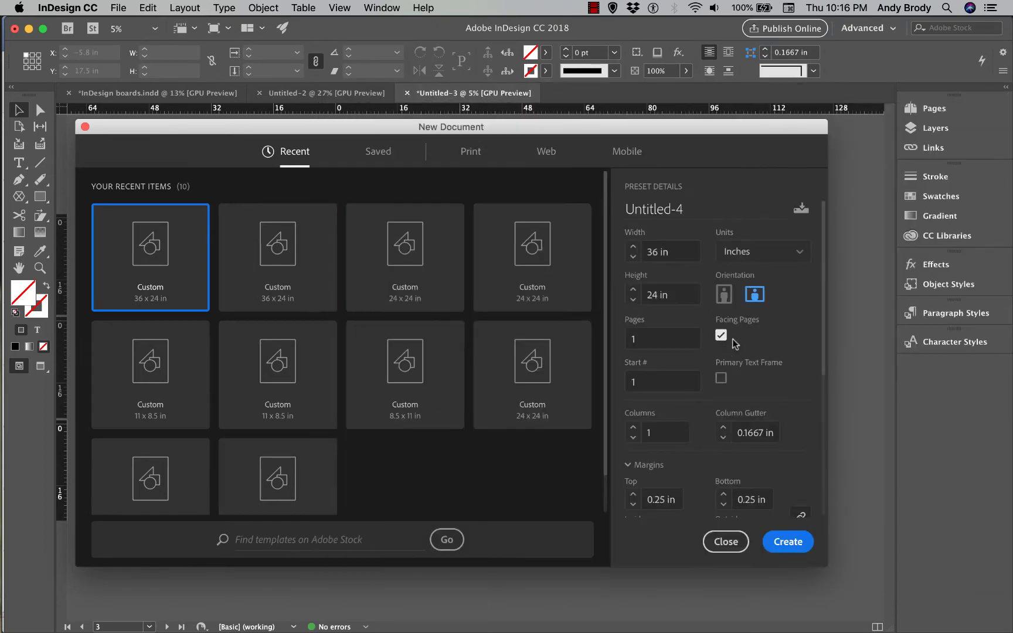
click(721, 337)
drag(665, 350, 623, 342)
double_click(658, 498)
click(656, 500)
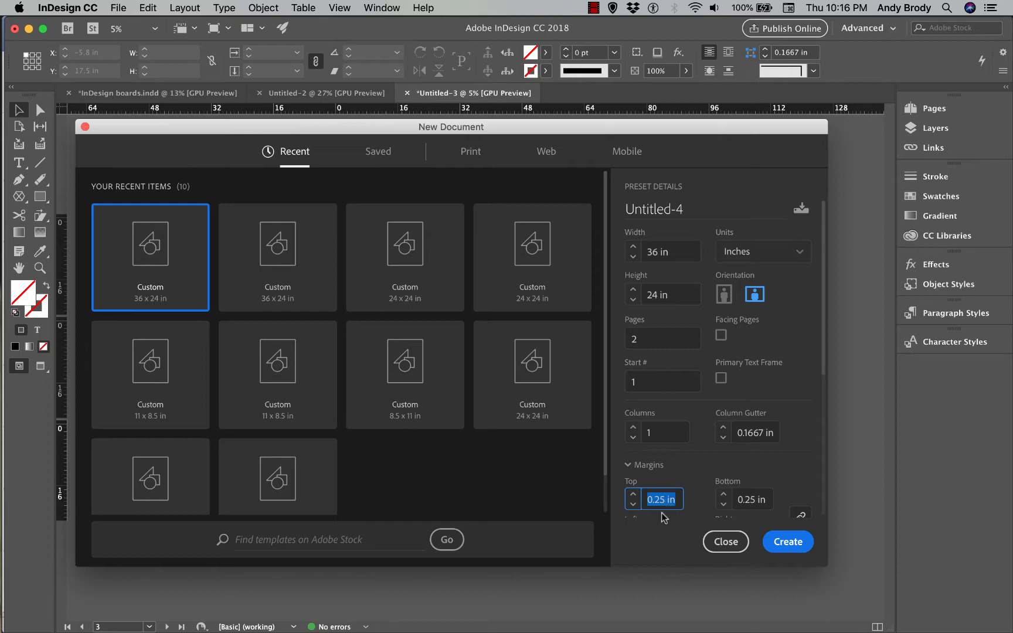
scroll(782, 476, down, 3)
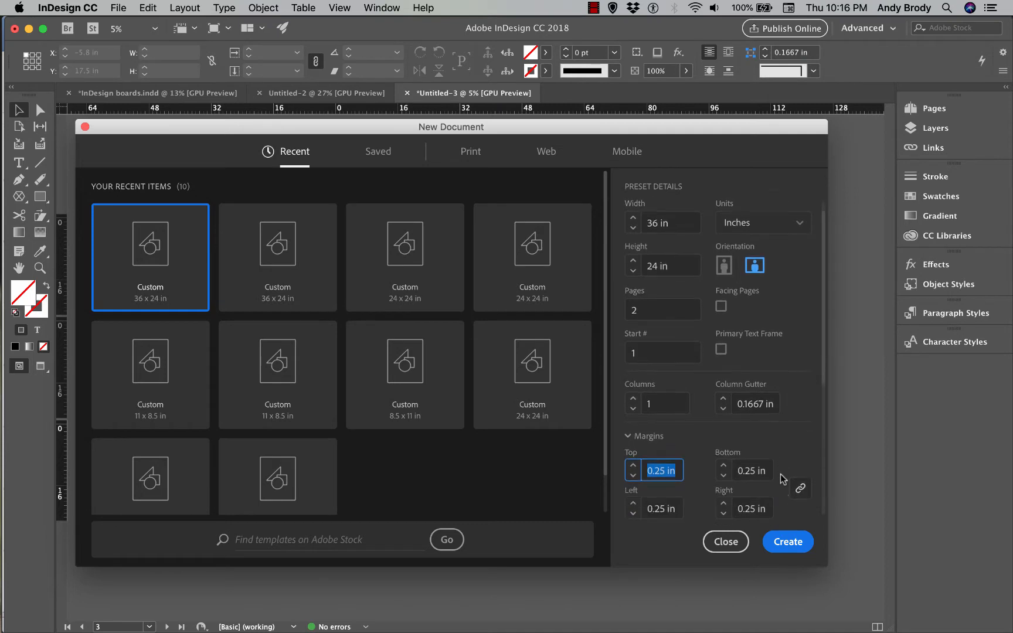
scroll(782, 477, up, 3)
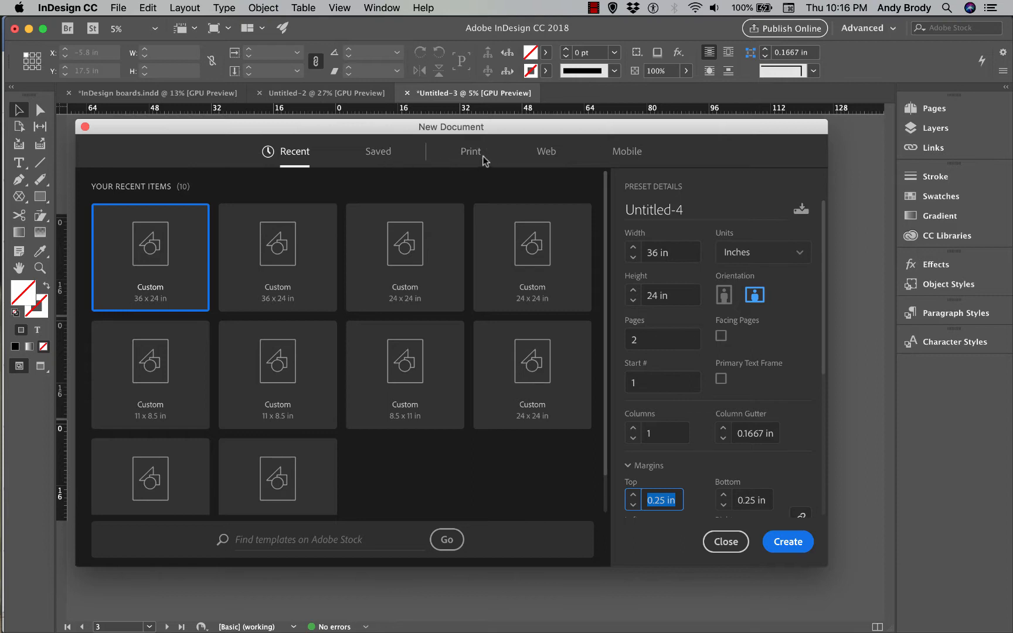
click(780, 542)
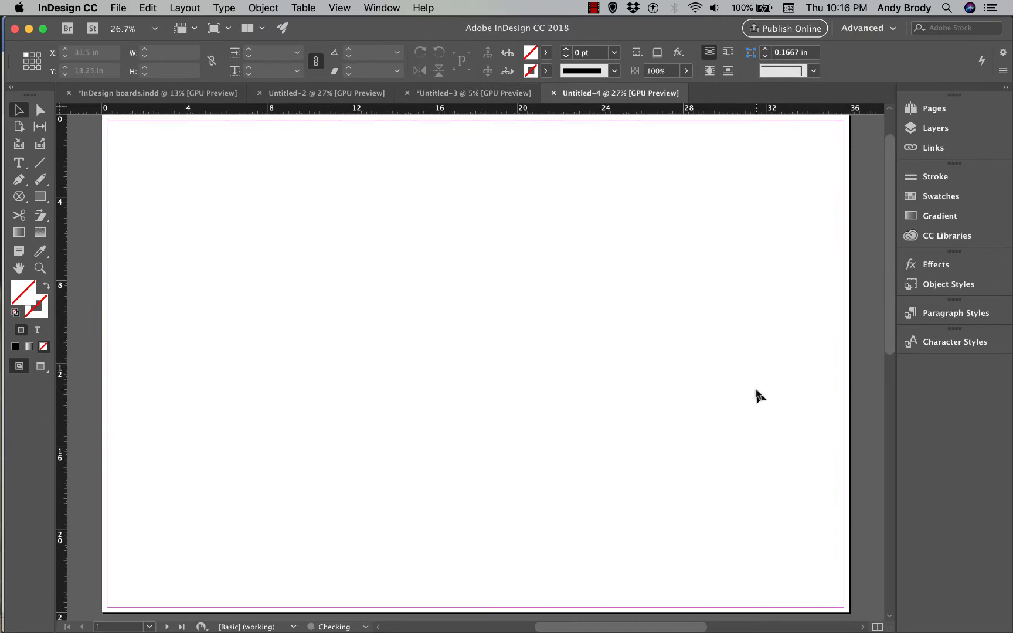
Look over both pages of the new document to see how they are stacked without facing pages
scroll(756, 390, down, 10)
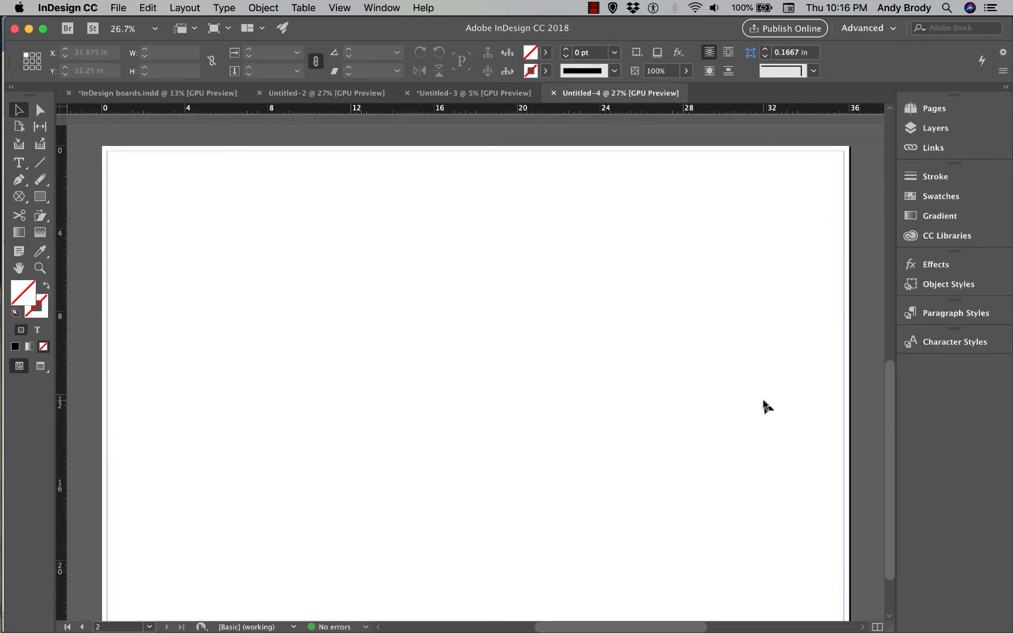
key(super+minus)
key(super+minus)
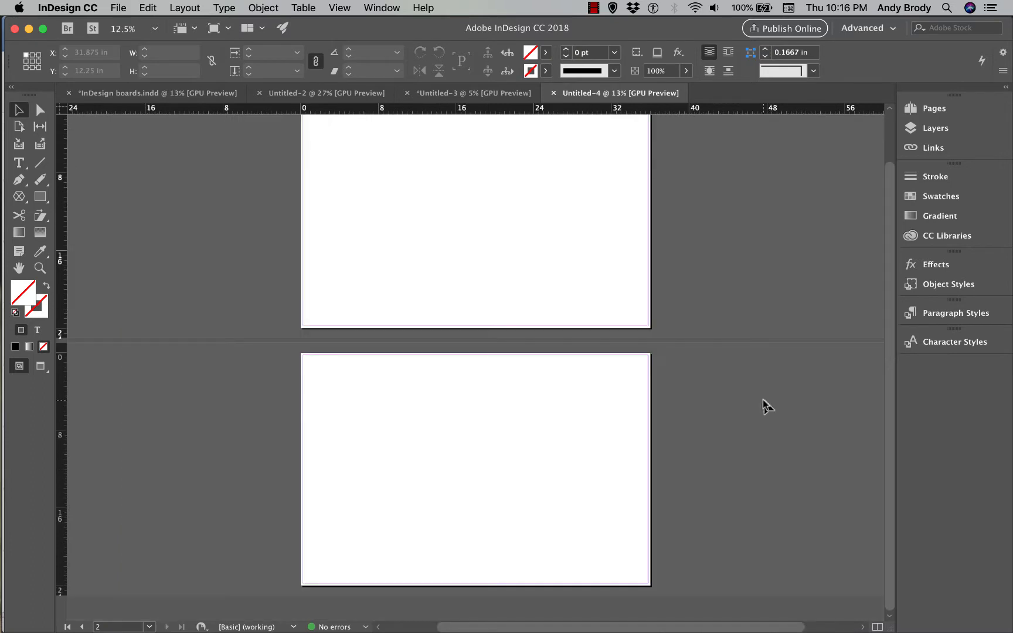
scroll(744, 396, up, 2)
scroll(745, 395, down, 2)
scroll(745, 395, up, 3)
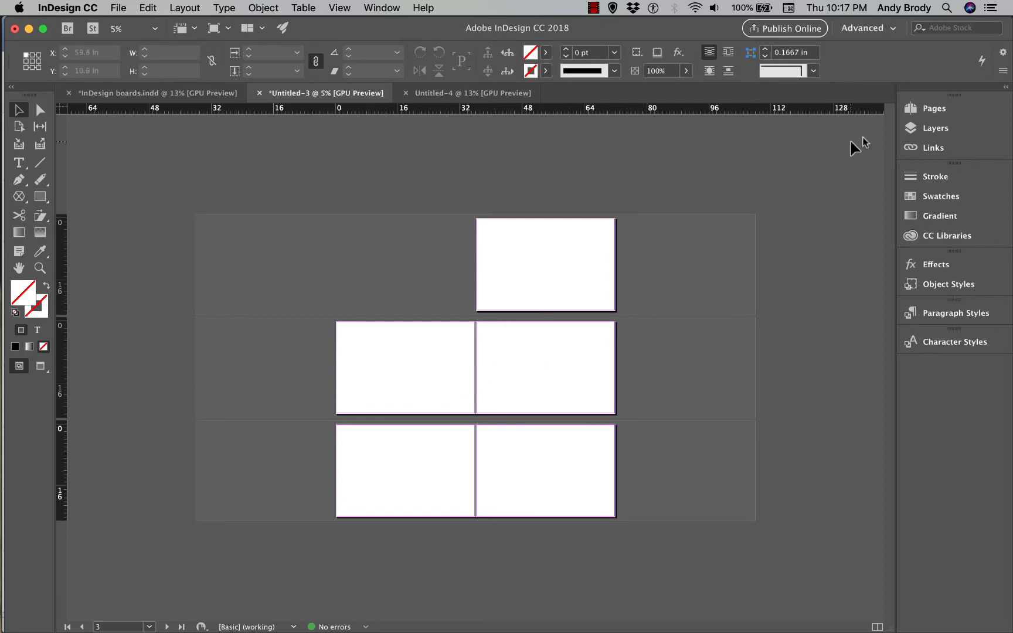
Add a page to the end of the Untitled-3 document and return to the Untitled-4 document
click(927, 111)
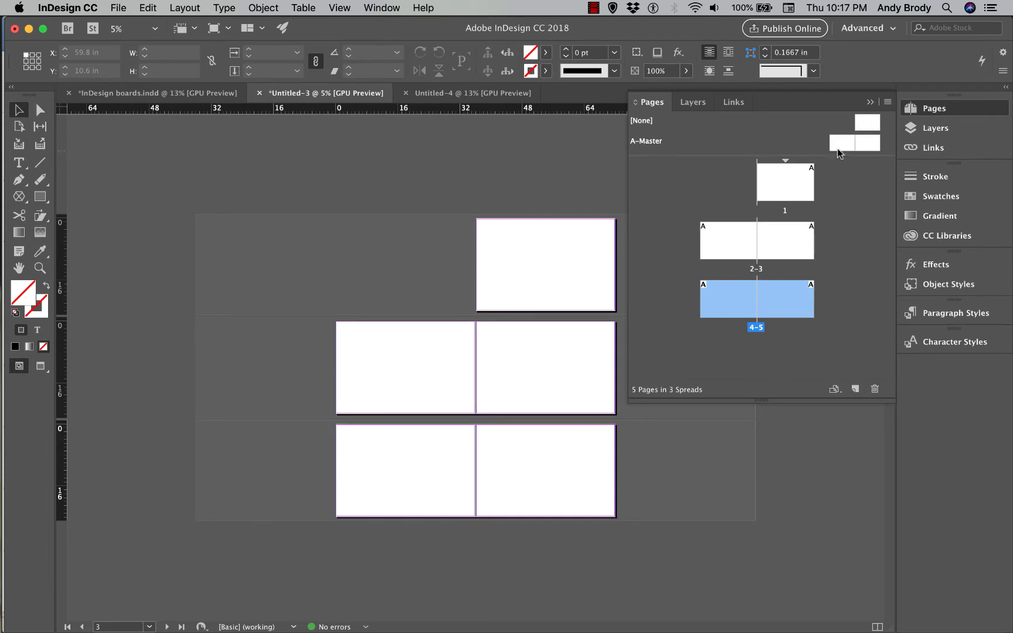
click(855, 389)
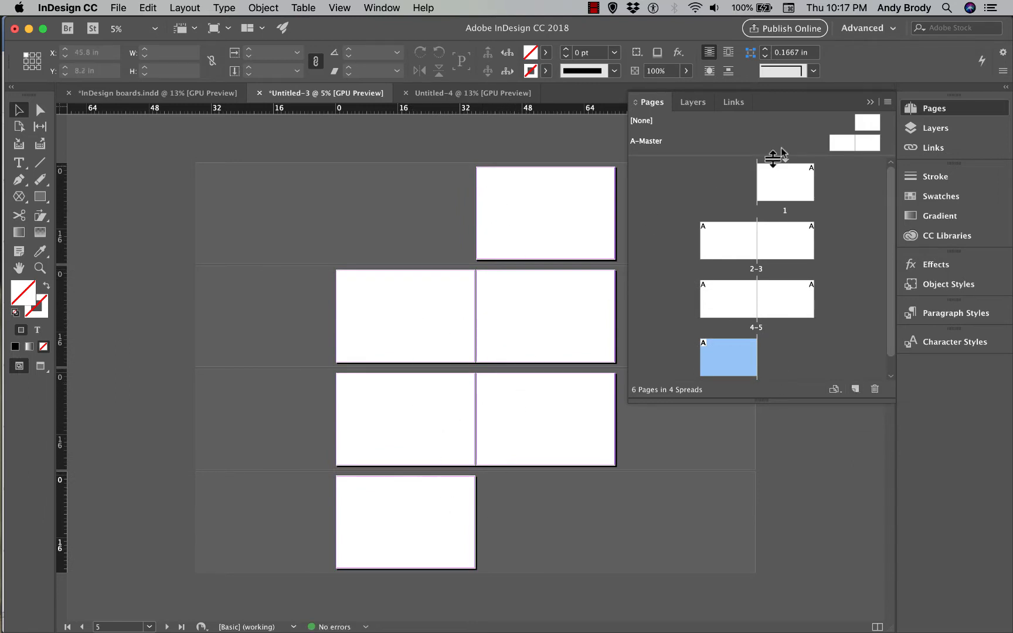
click(870, 102)
click(438, 89)
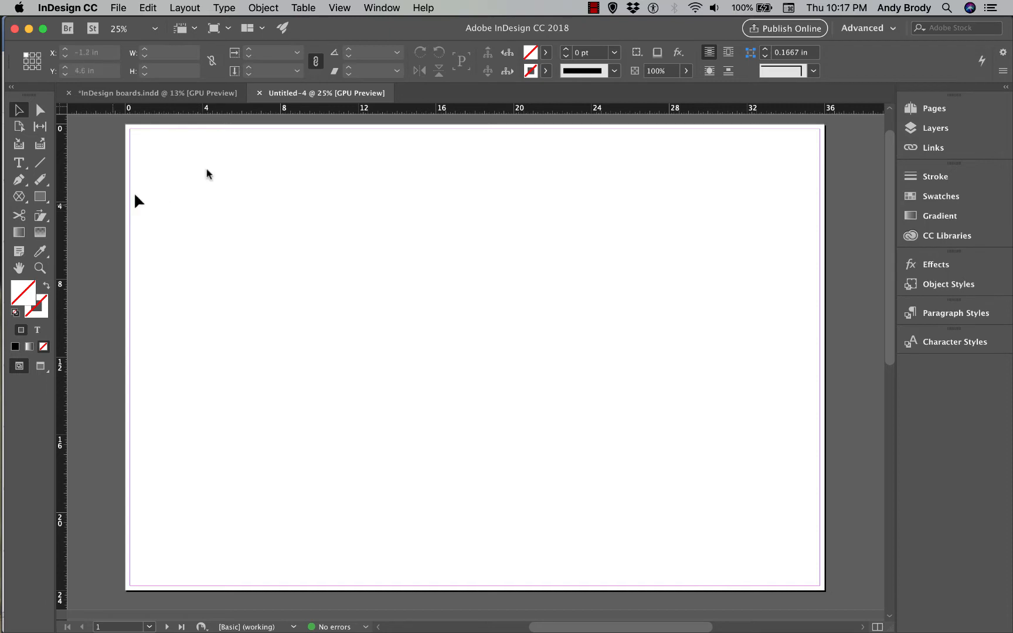
click(894, 28)
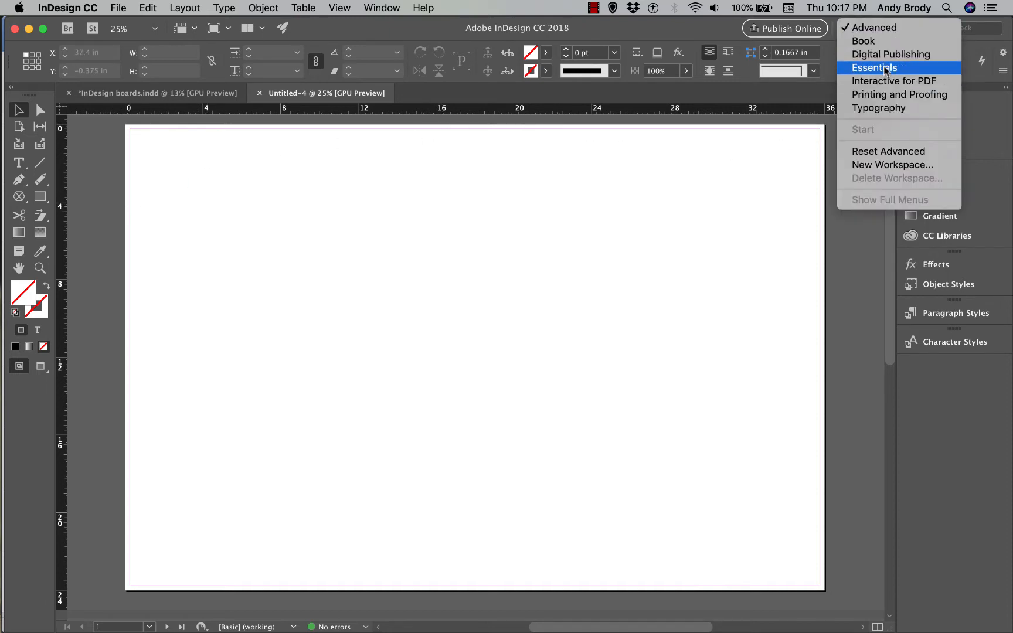
click(876, 33)
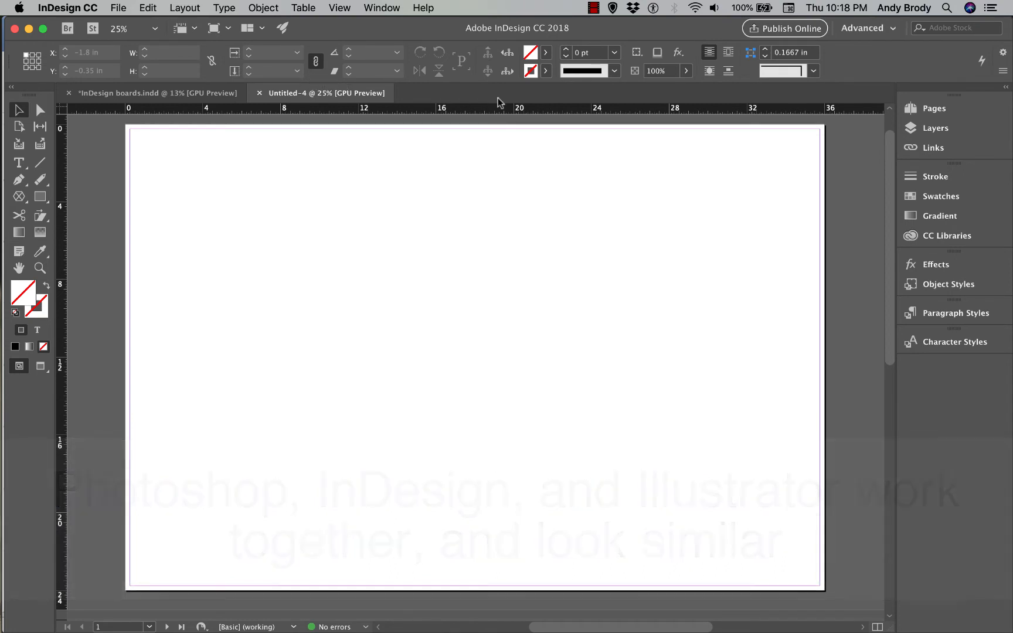
click(259, 7)
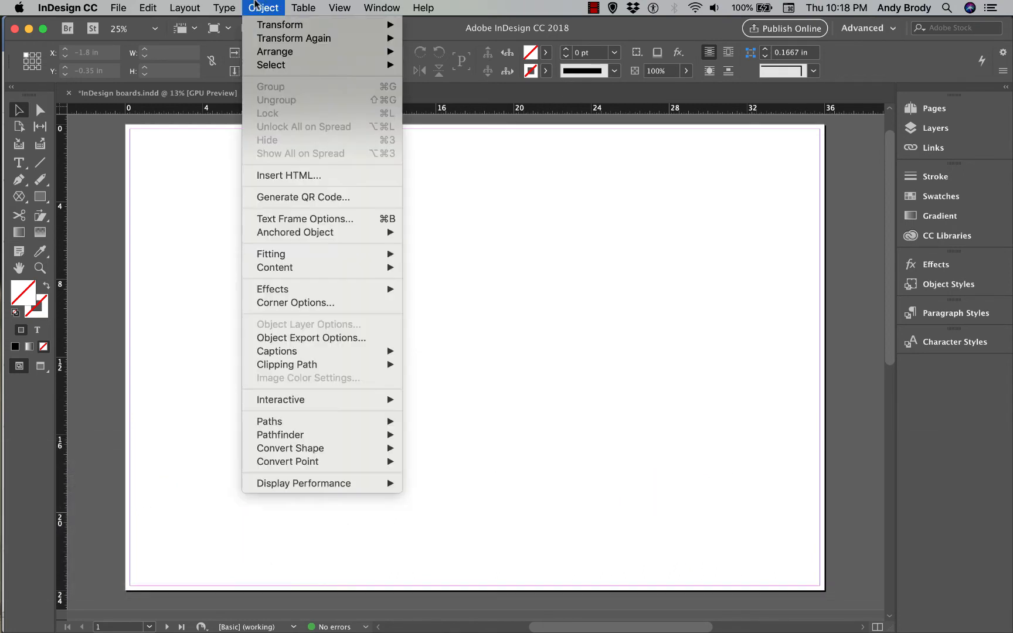
click(255, 4)
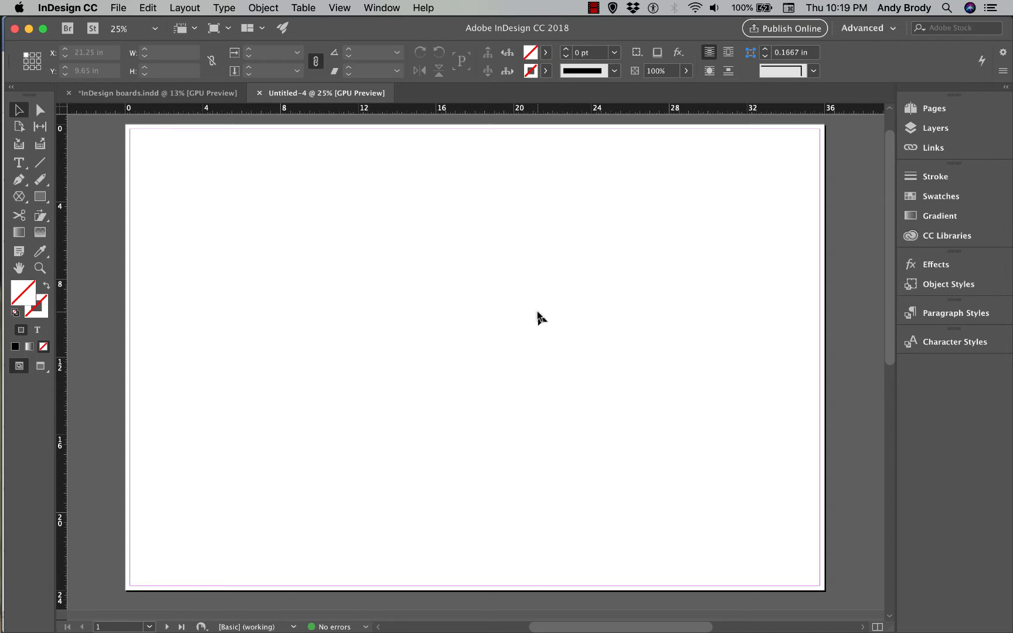
click(119, 8)
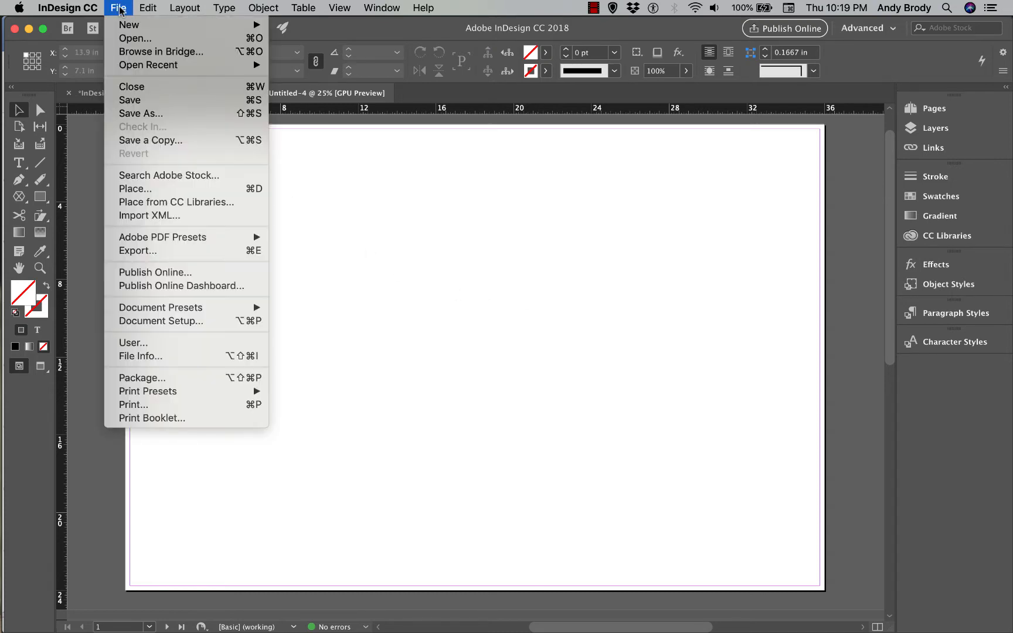
click(181, 195)
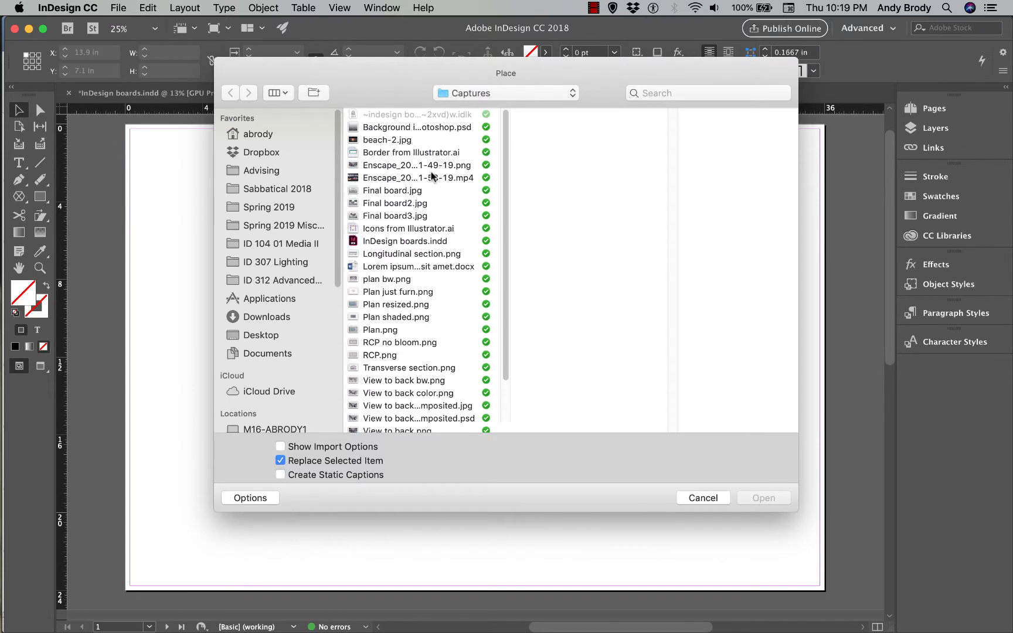
click(390, 165)
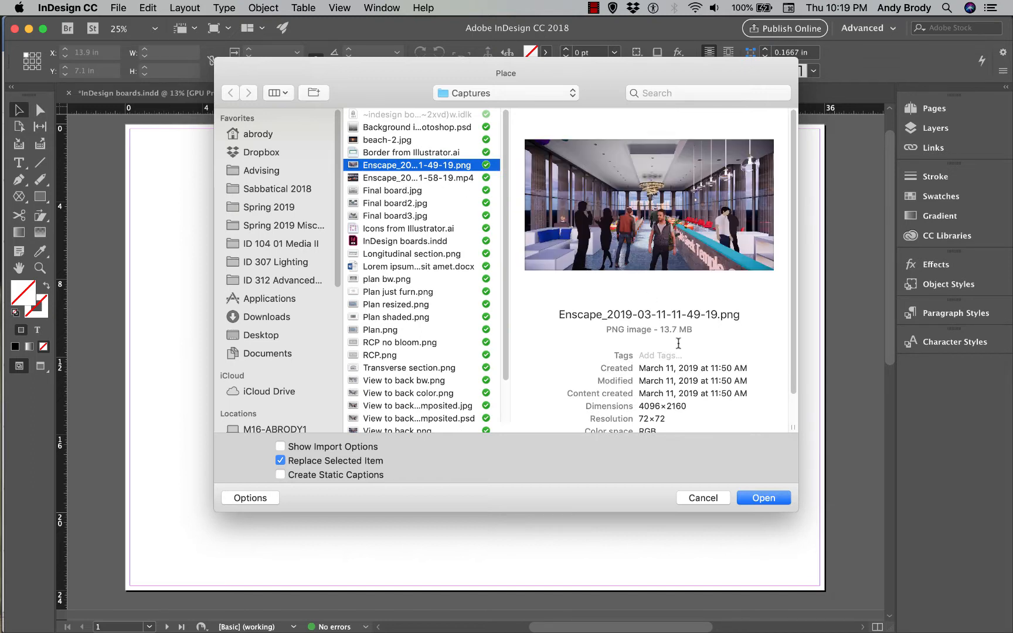
click(764, 498)
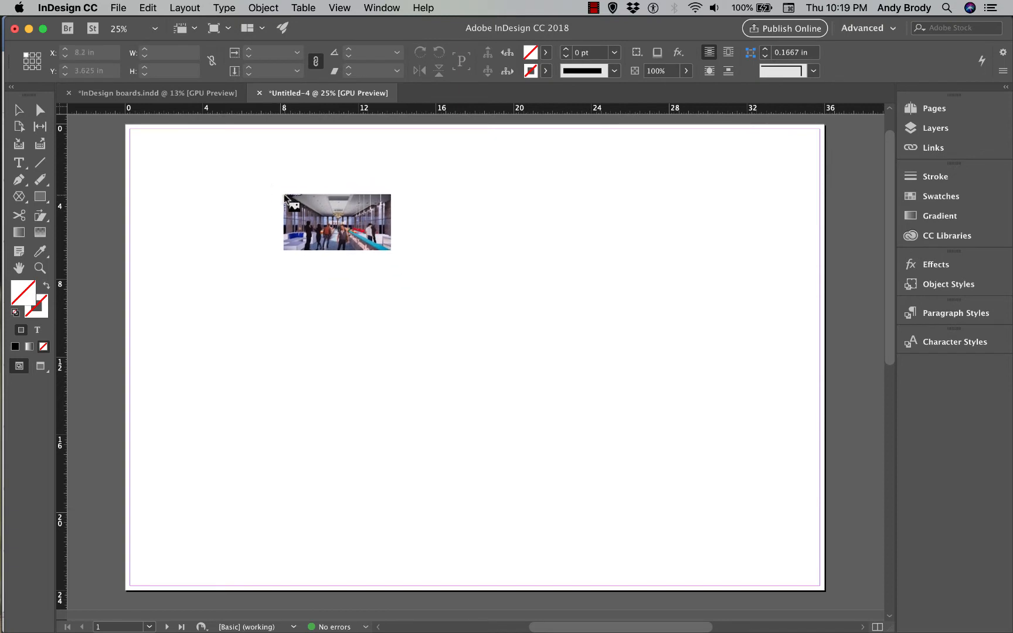
drag(172, 148, 389, 268)
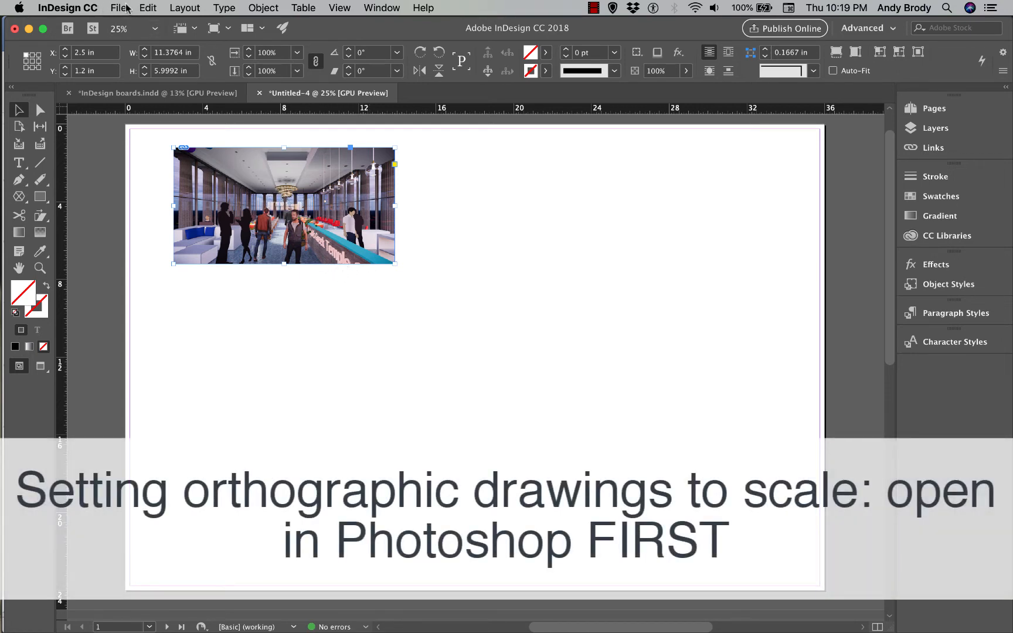
Place Plan.png at its full size on the page, shift it toward the rendering, and delete it
key(super+d)
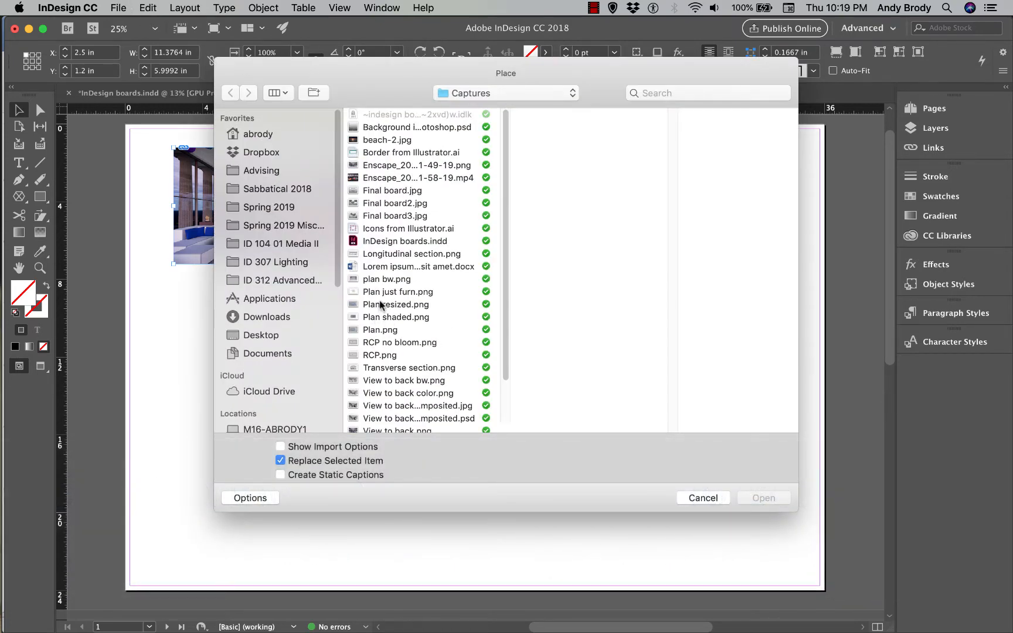
click(372, 330)
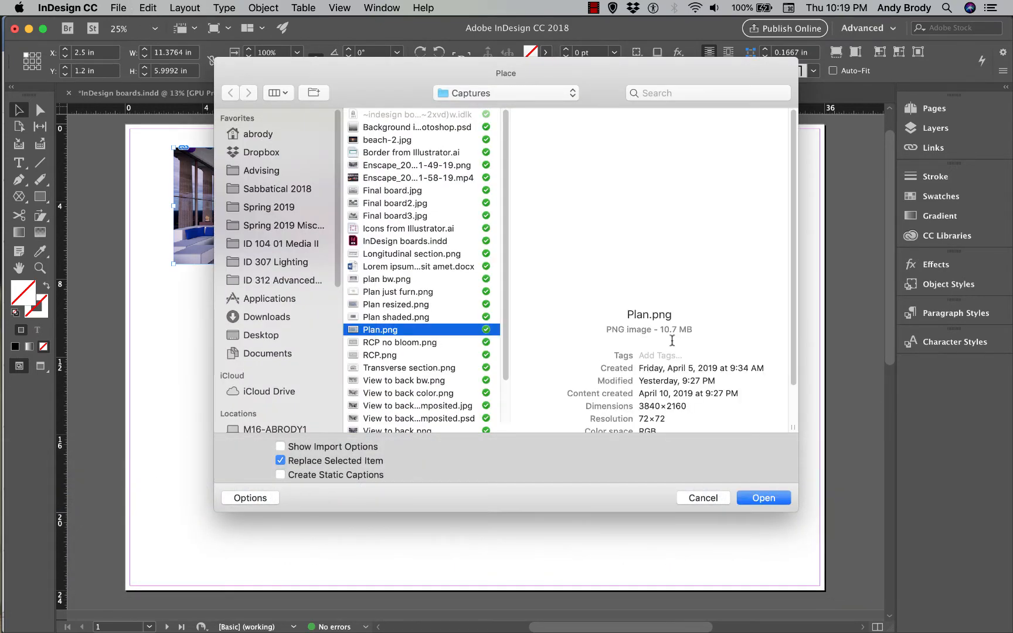
click(762, 498)
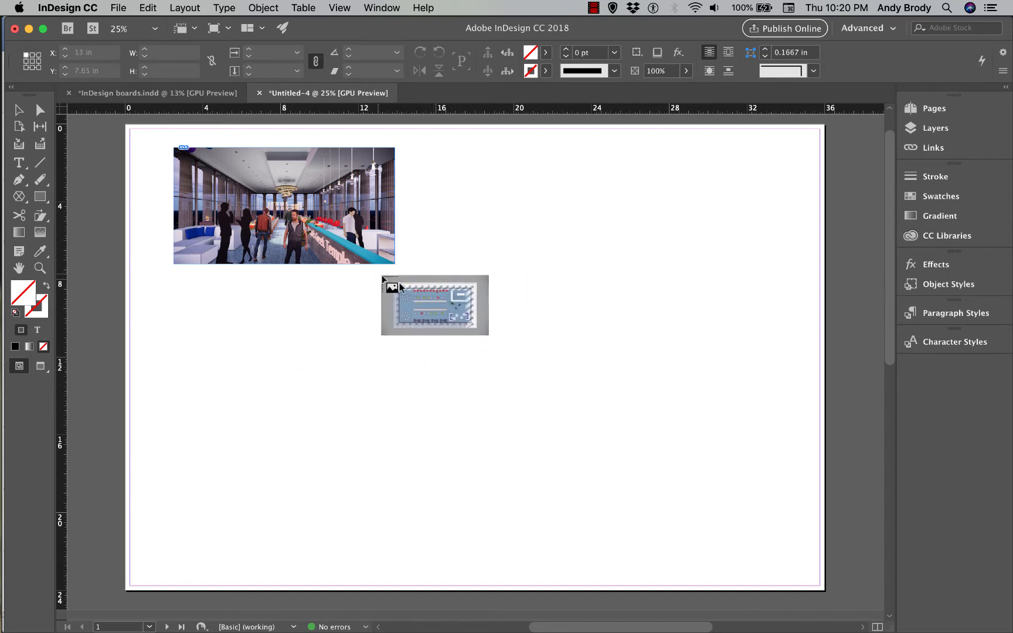
click(349, 284)
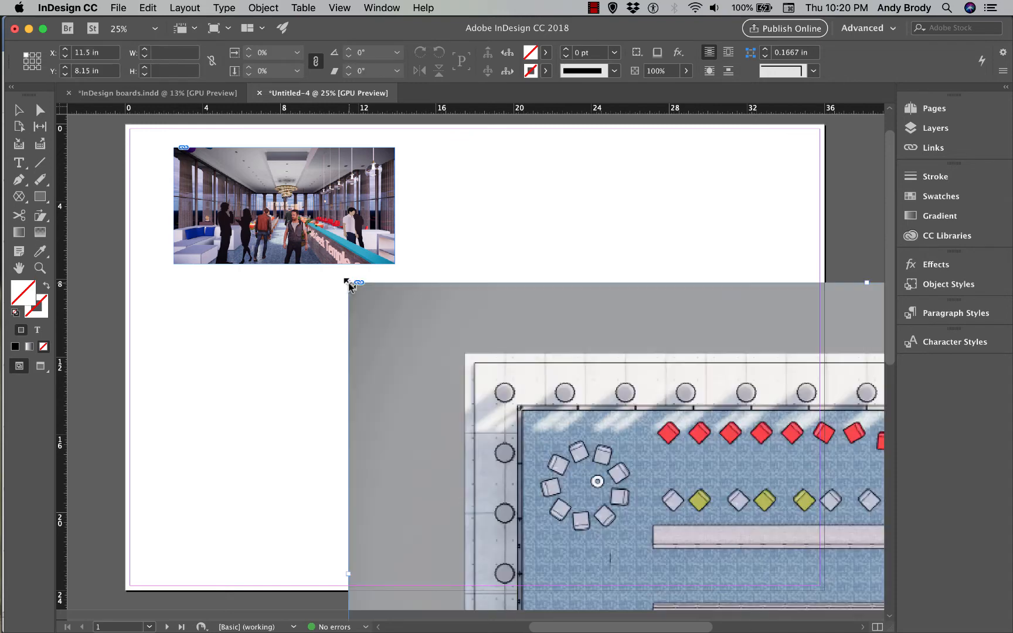
drag(629, 440, 487, 363)
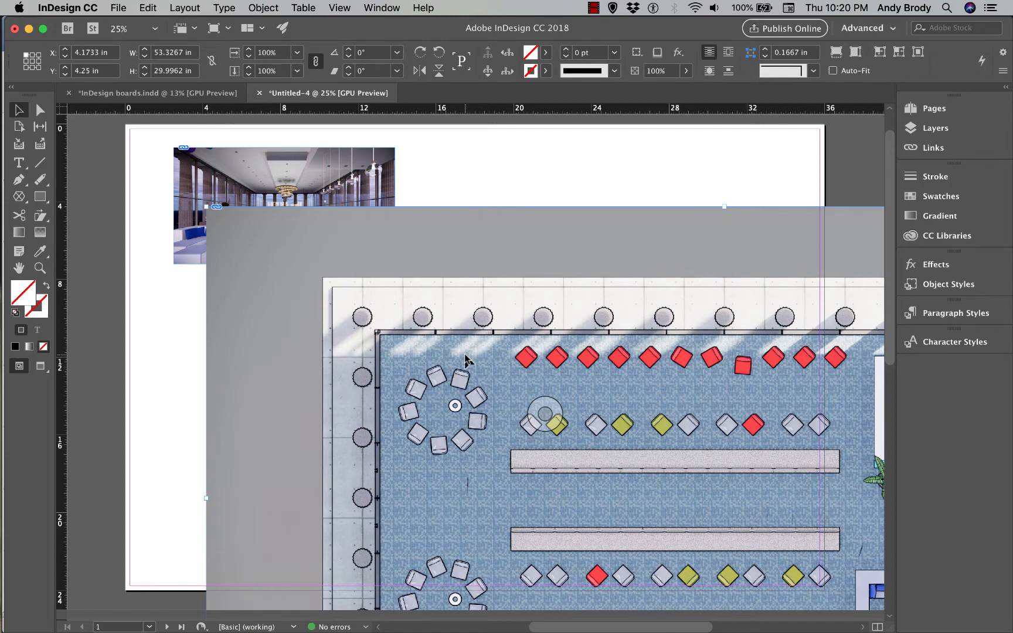
key(Delete)
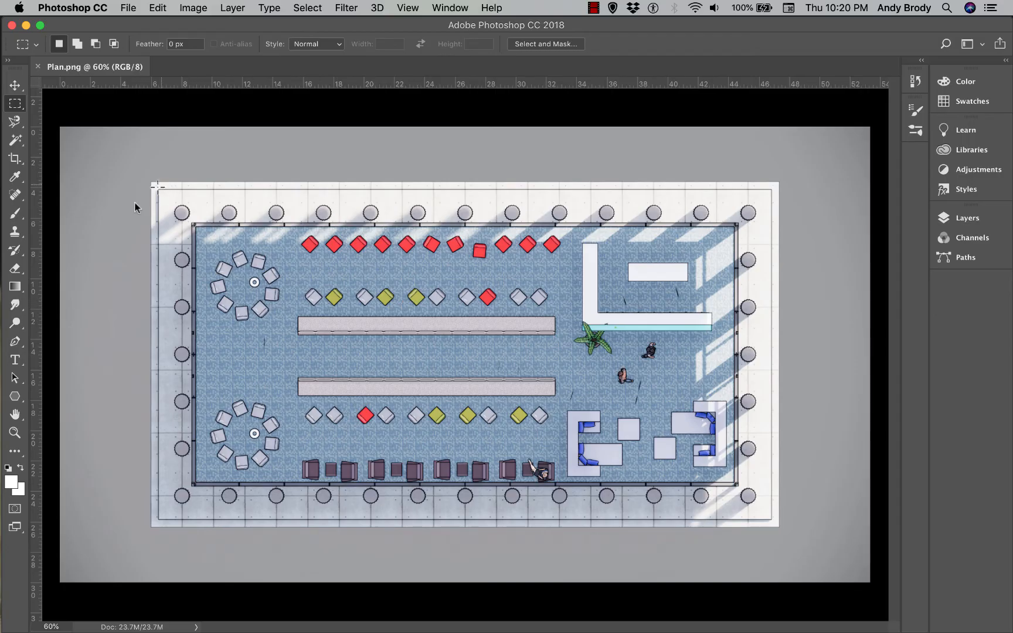
Switch to Photoshop and check the width, height and resolution of Plan.png in Image Size, applying no changes
click(191, 8)
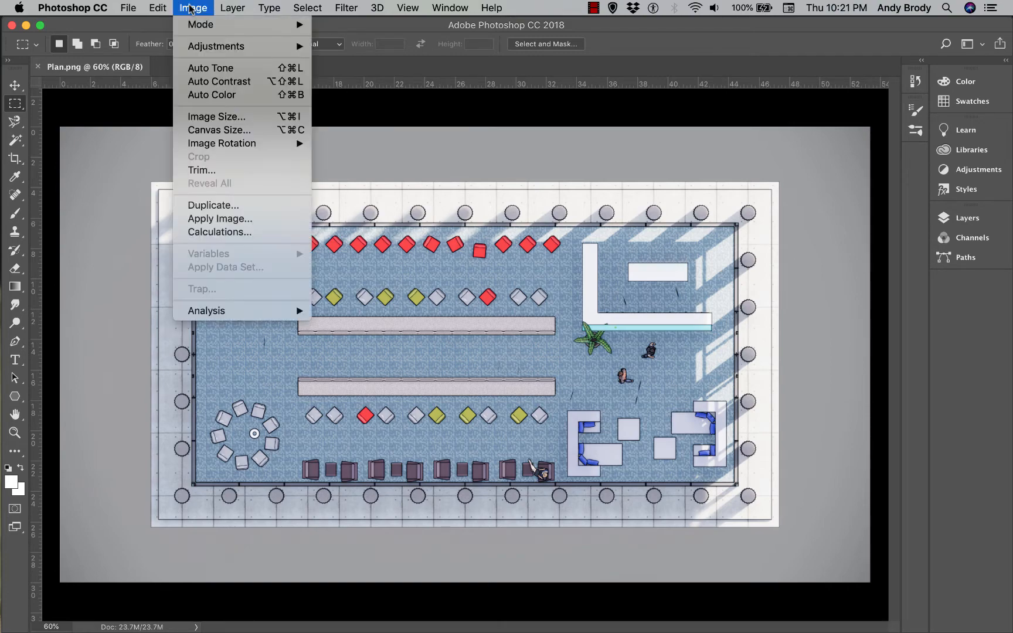
click(228, 117)
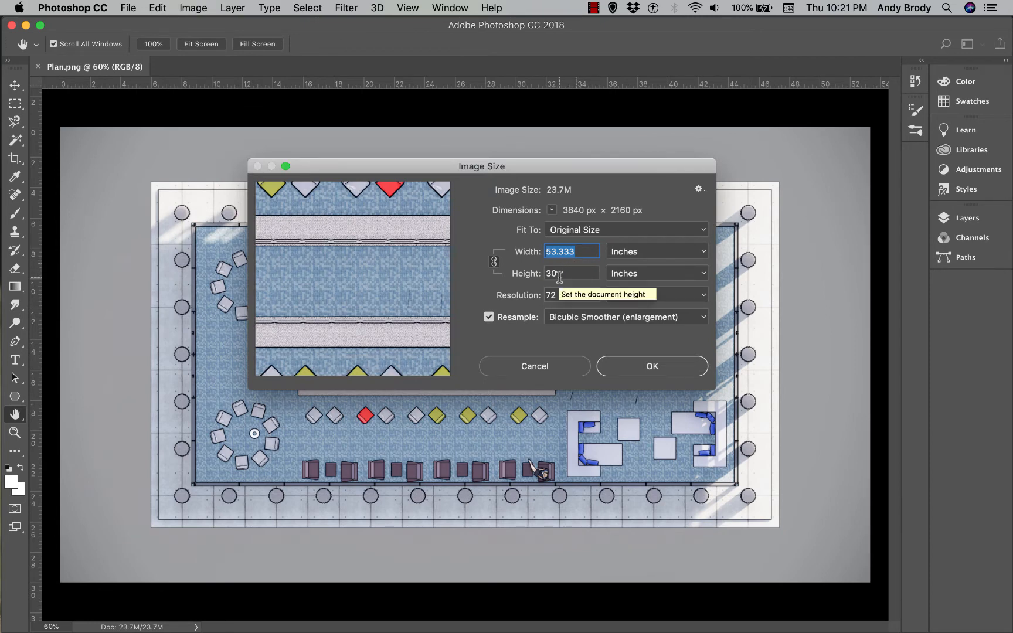
click(551, 295)
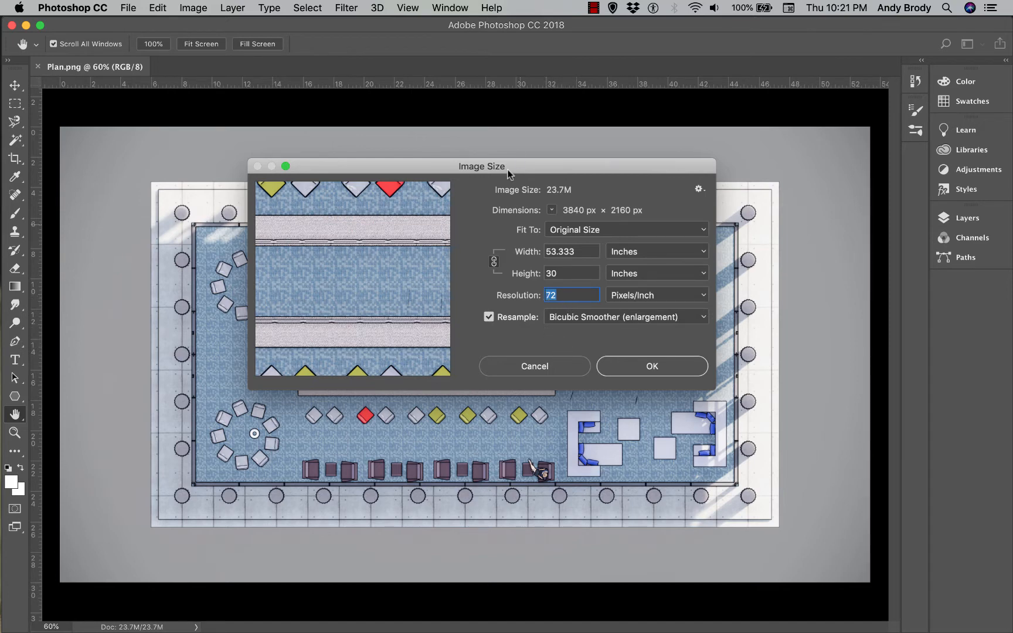
drag(524, 173, 525, 293)
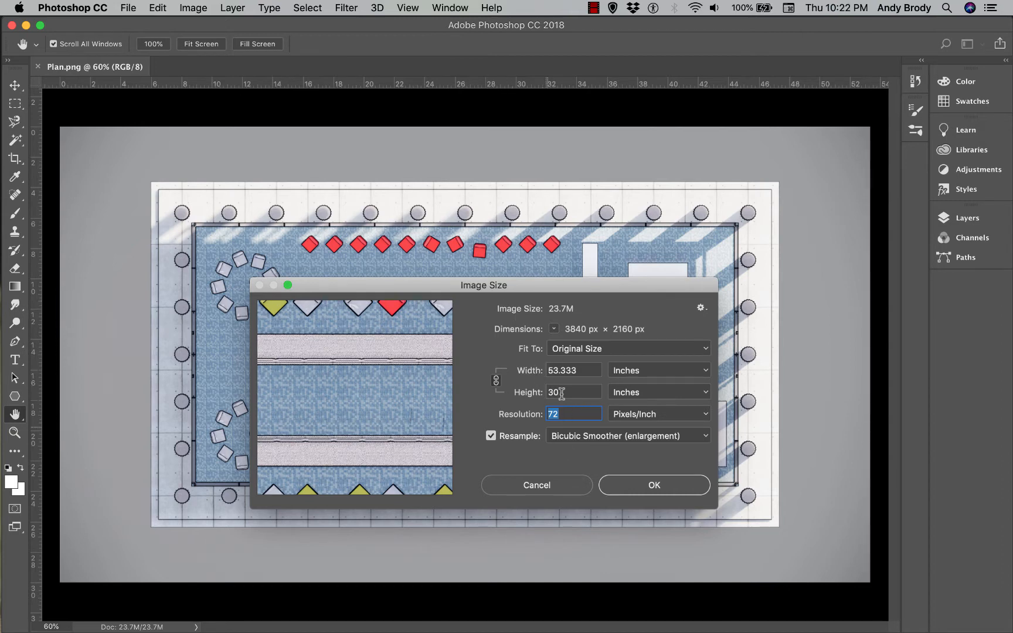
drag(573, 373, 545, 367)
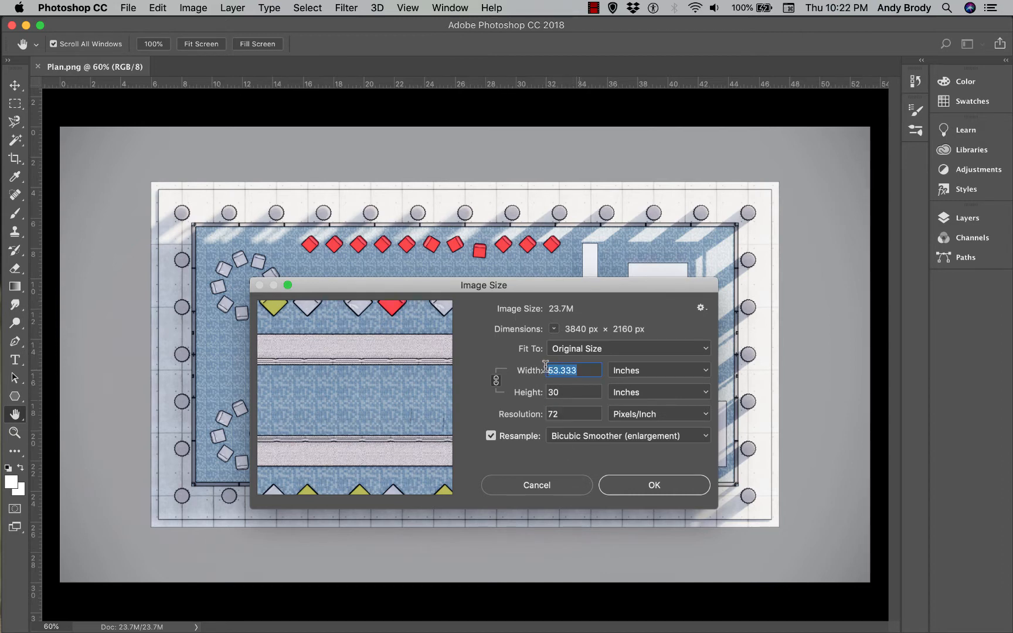
click(536, 485)
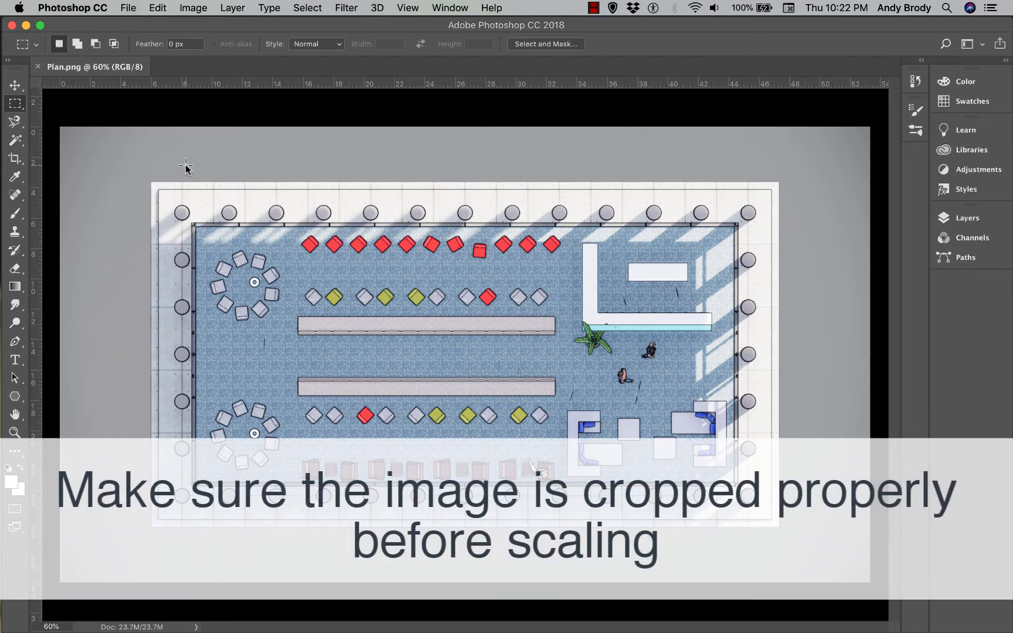
Crop Plan.png inward from its upper-left corner to trim part of the grey border around the floor plan
click(15, 158)
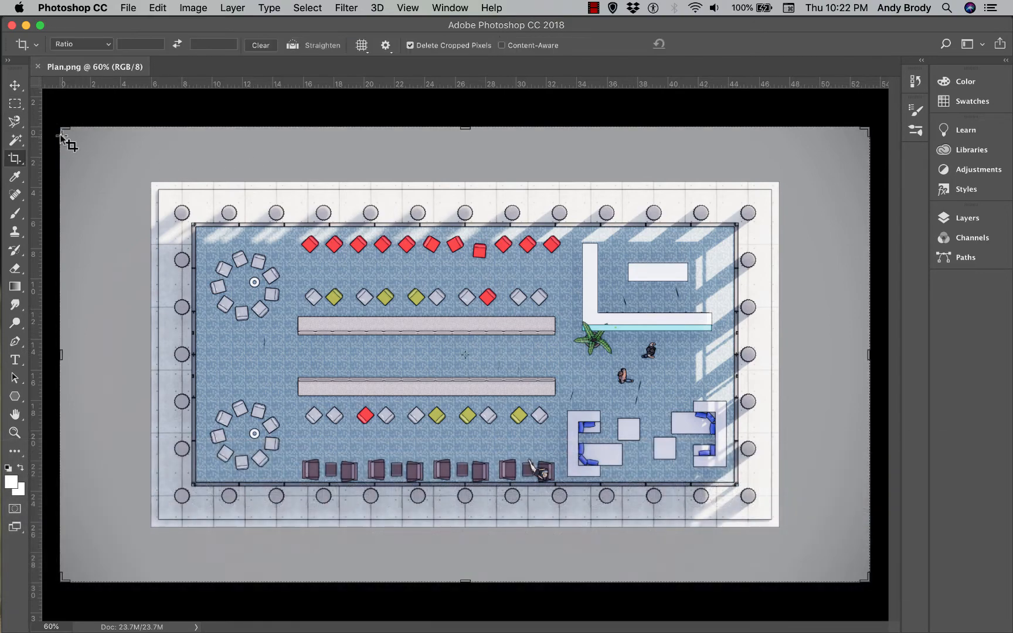
drag(63, 141, 100, 153)
click(706, 44)
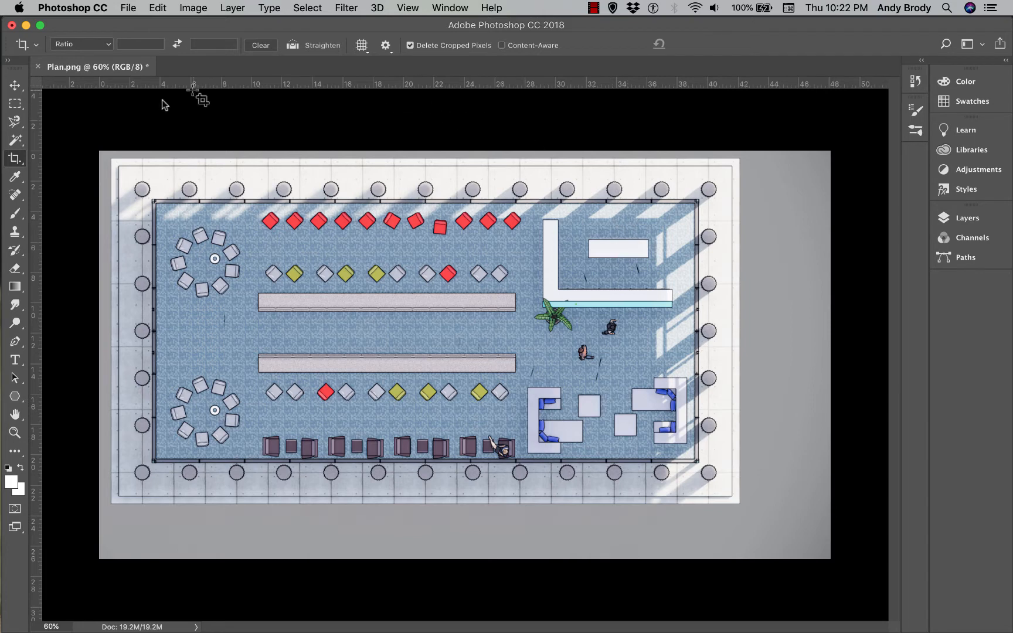
Select the grey border around the plan with the Magic Wand, invert the selection, and crop the image to it
click(16, 140)
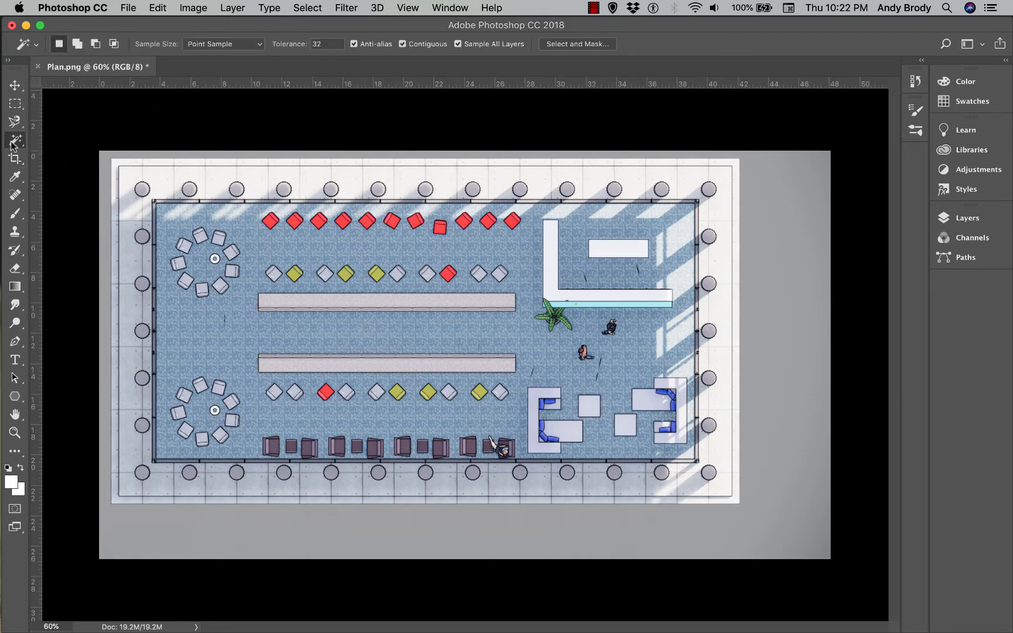
click(786, 265)
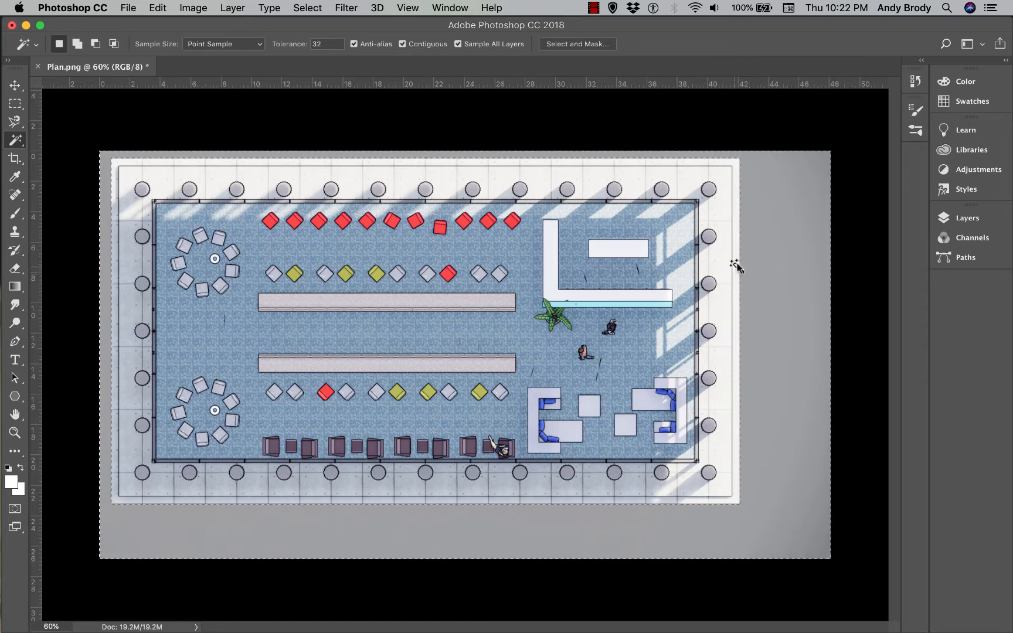
right_click(776, 240)
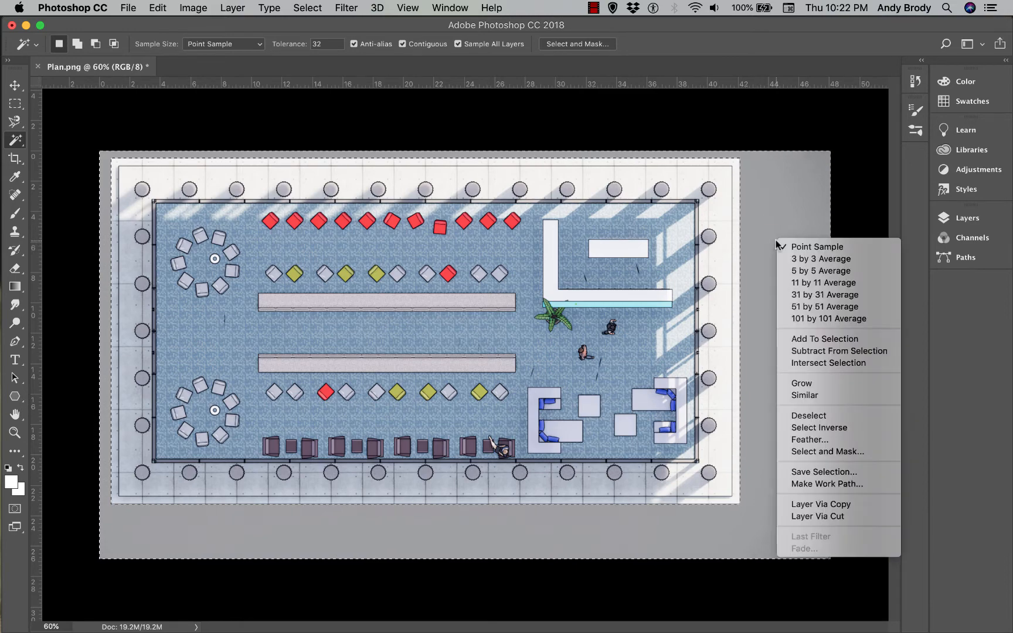
click(806, 430)
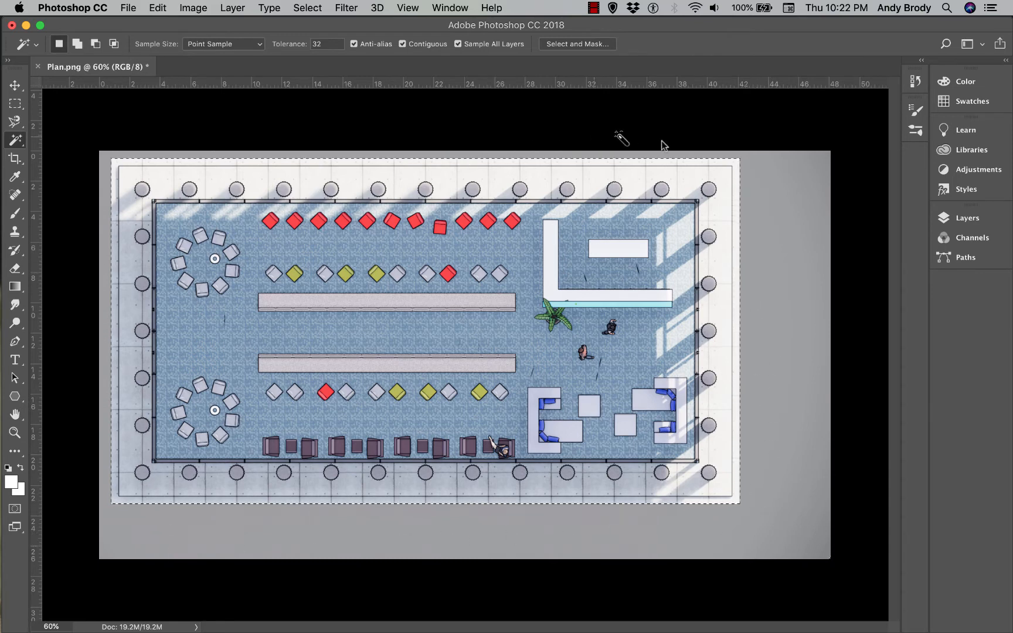
click(193, 8)
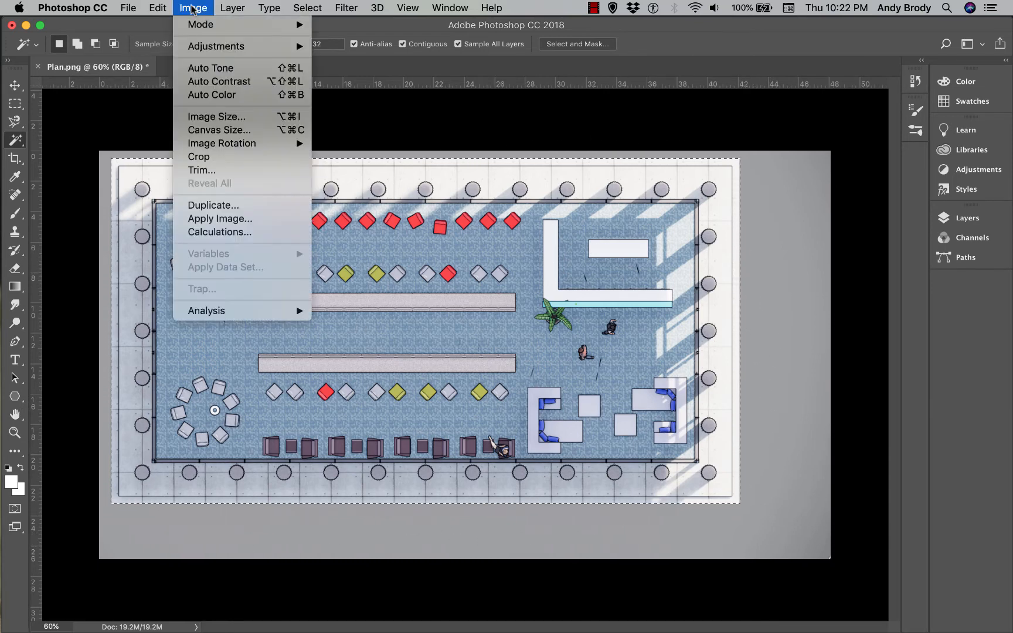
click(233, 157)
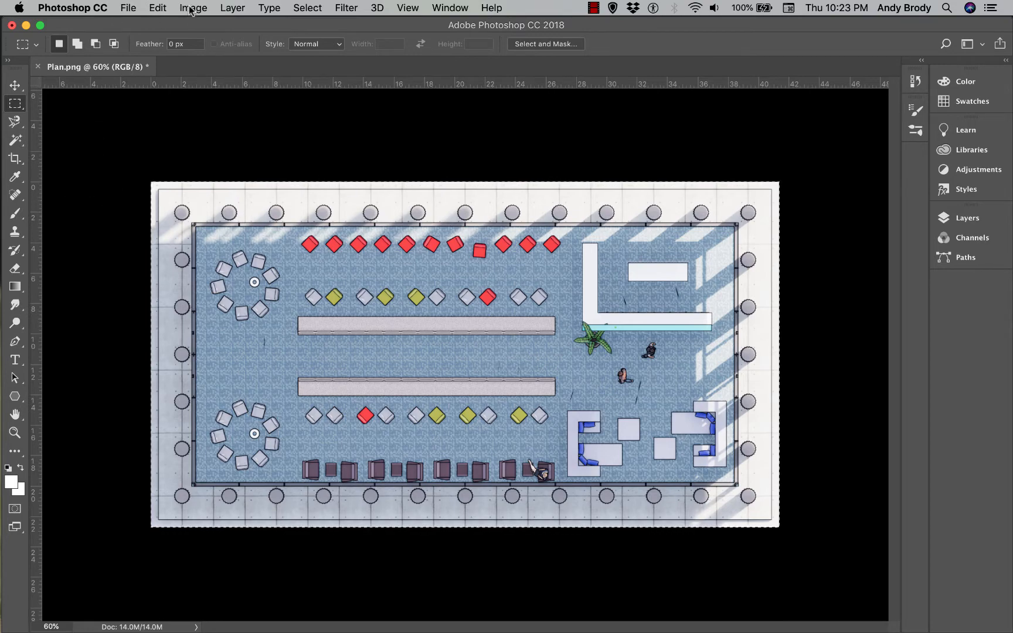
Resize the plan image to 10 in wide at 200 pixels/inch and place it in InDesign at X 3.125 in, Y 15.6 in
click(192, 9)
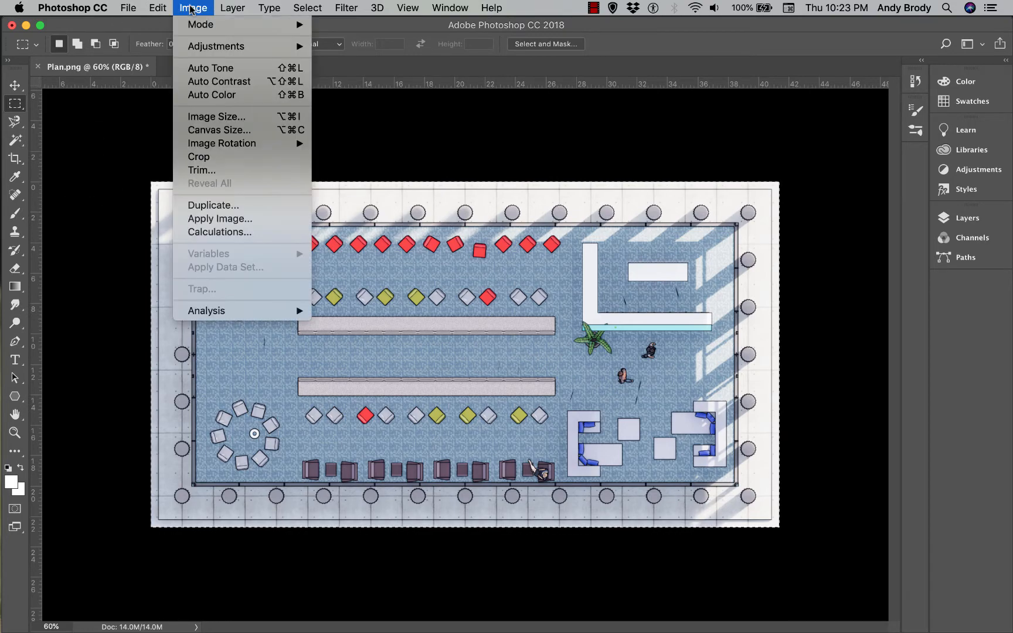
click(223, 119)
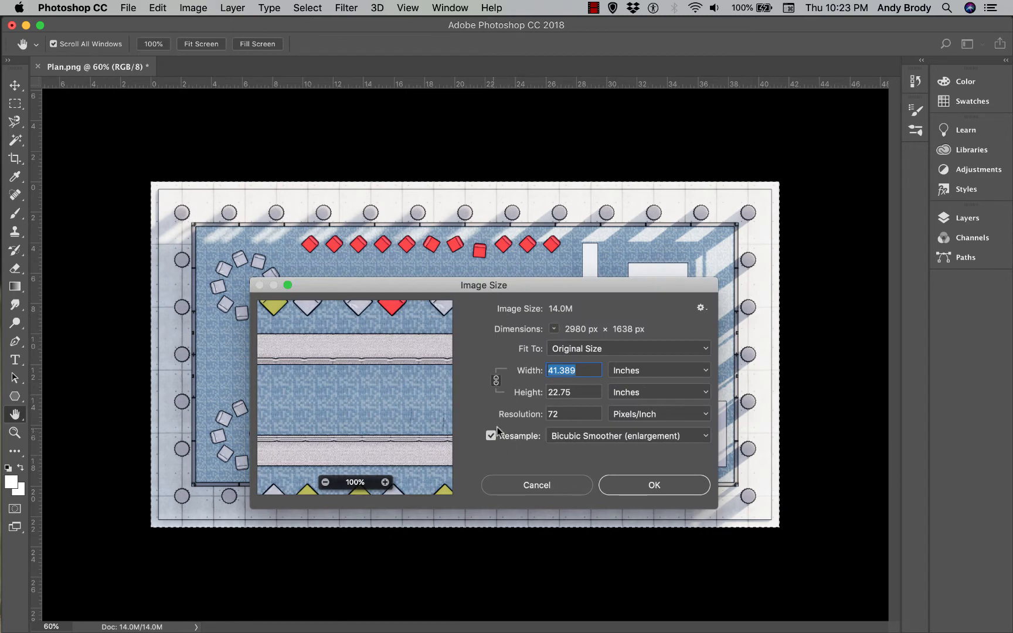
key(alt)
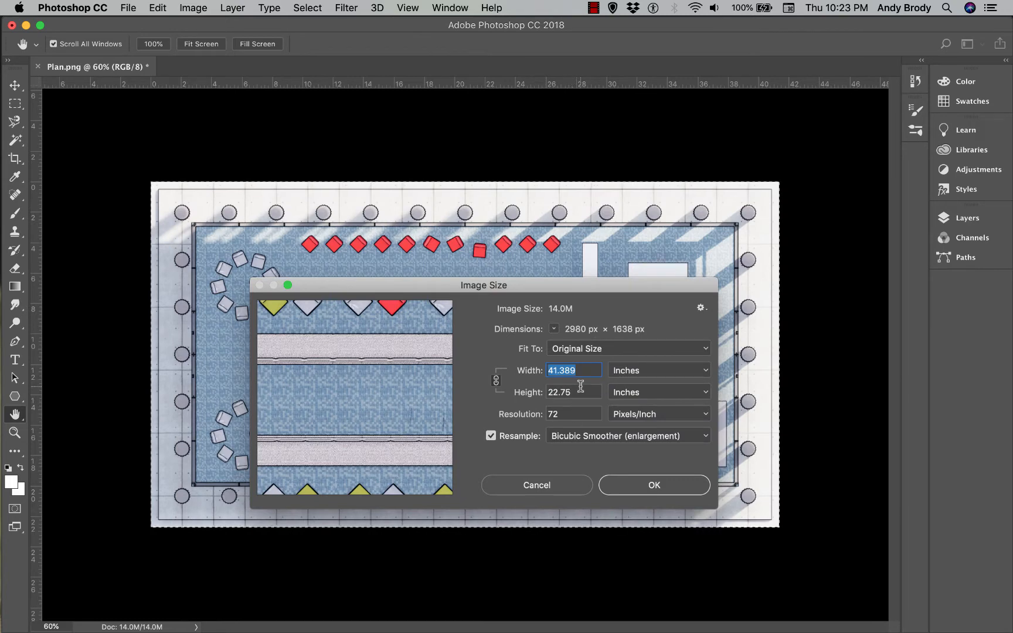
text(10)
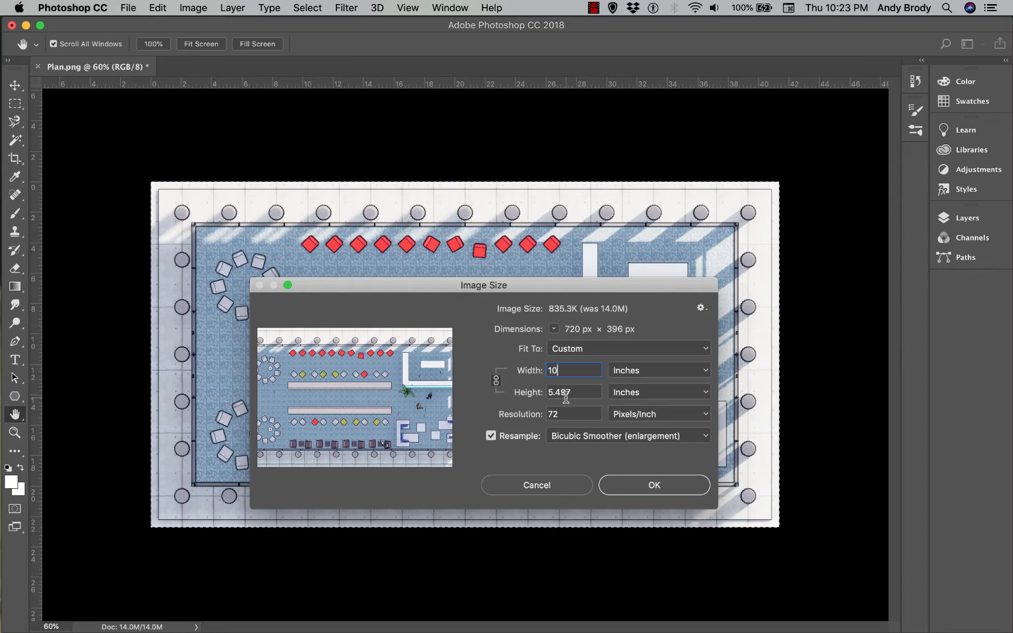
click(539, 415)
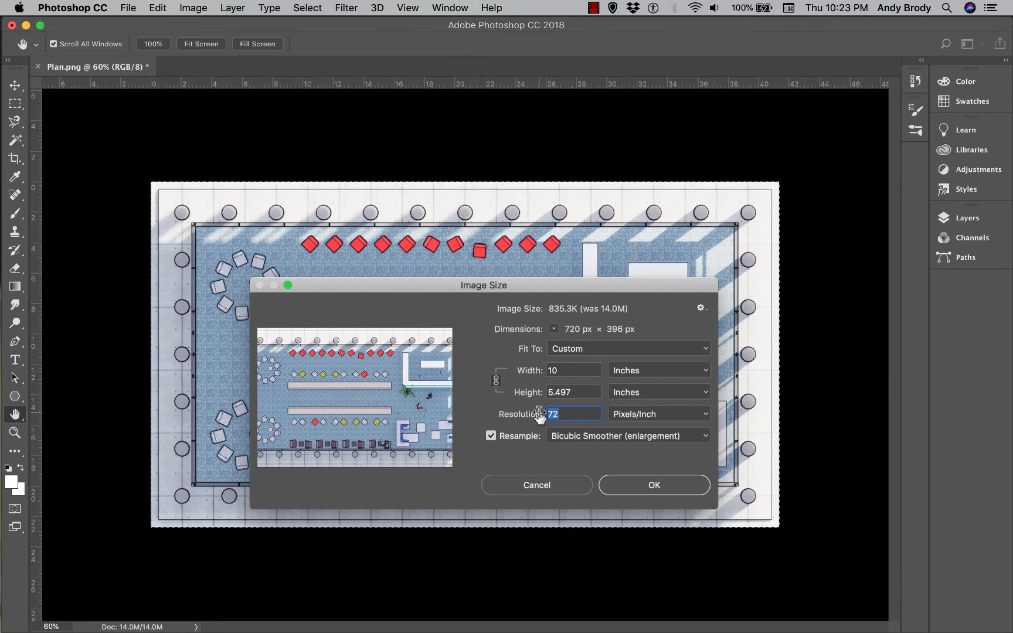
text(200)
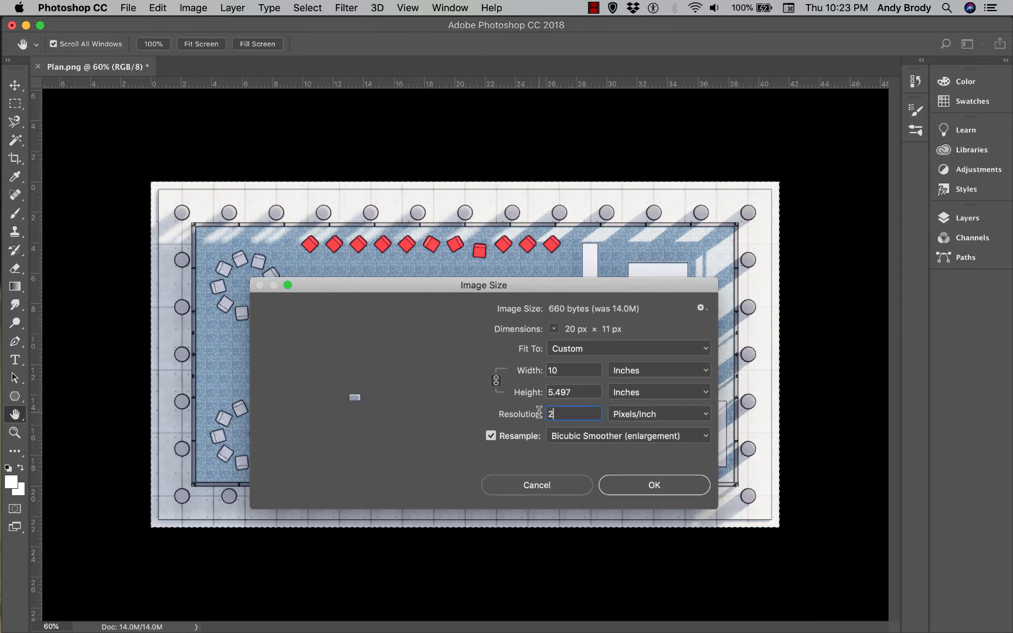
click(634, 486)
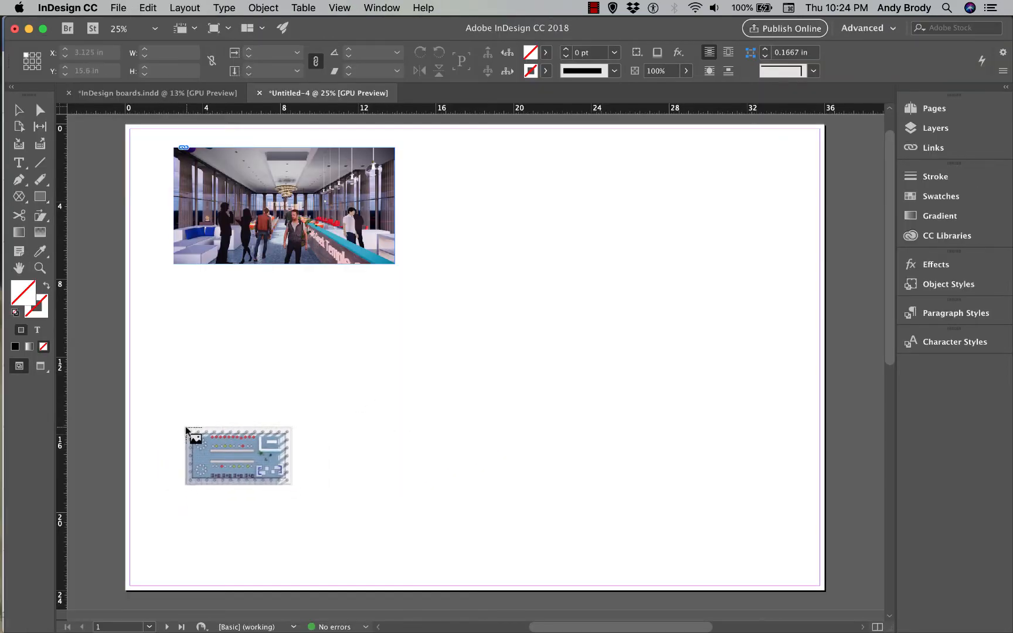
click(186, 427)
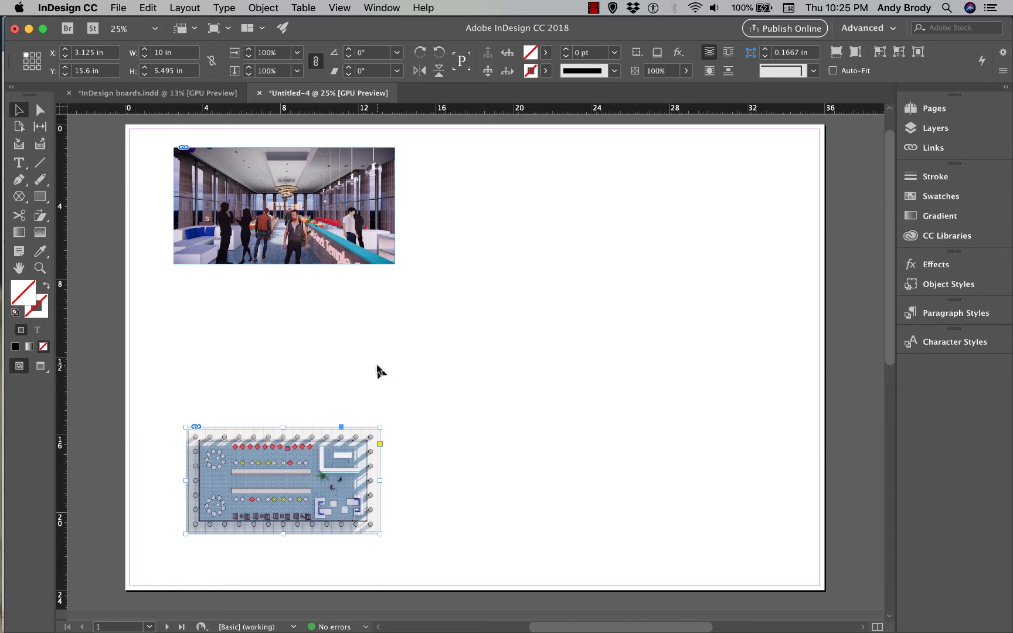
Place Lorem ipsum dolor sit amet.docx in a text frame about 2.73 x 2 in to the right of the rendering
key(super+d)
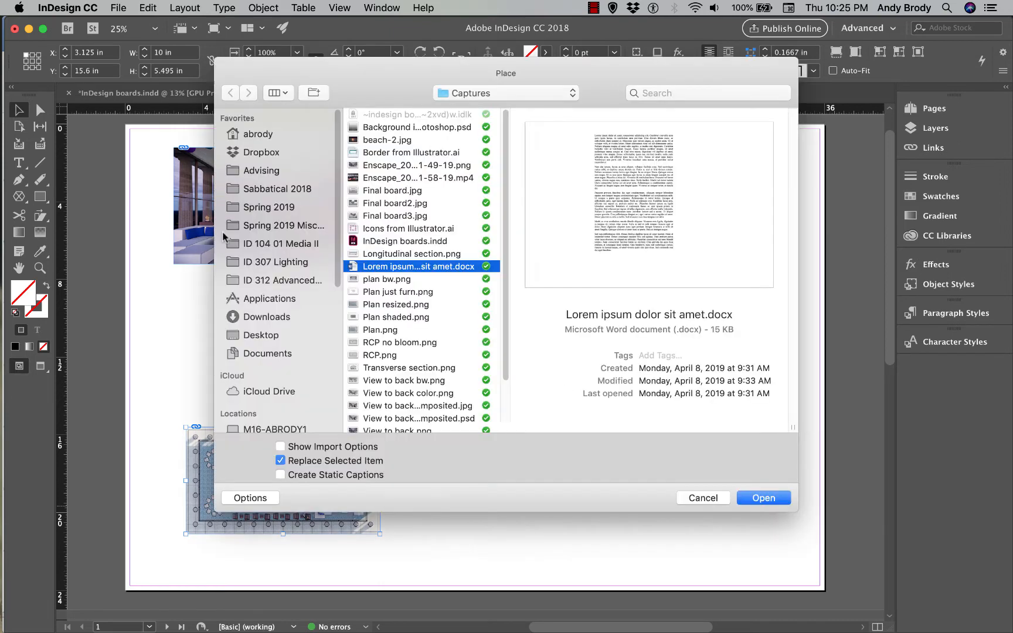
click(769, 501)
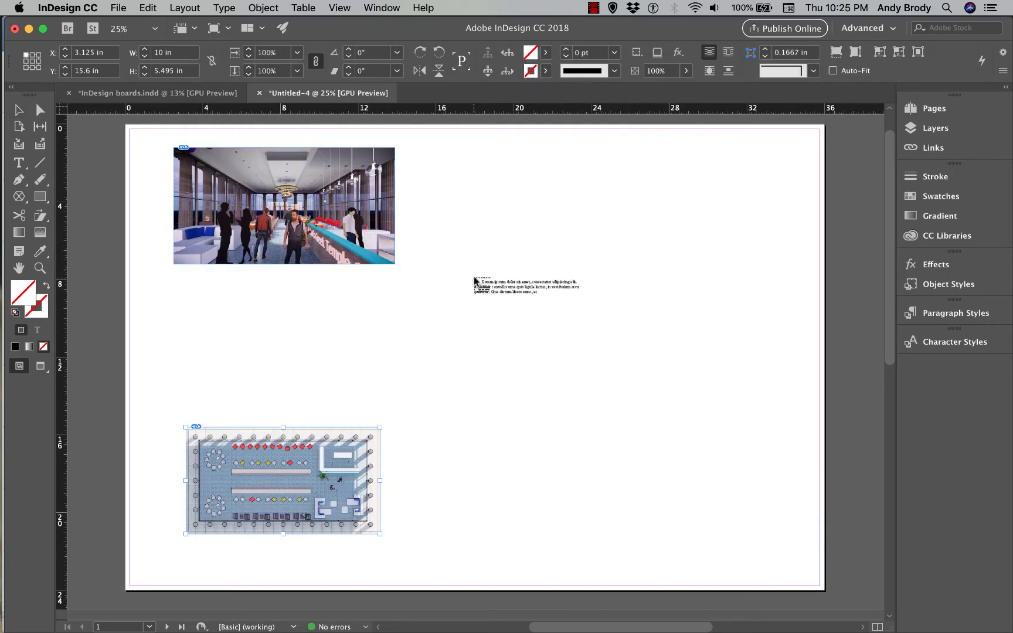
drag(488, 244, 544, 286)
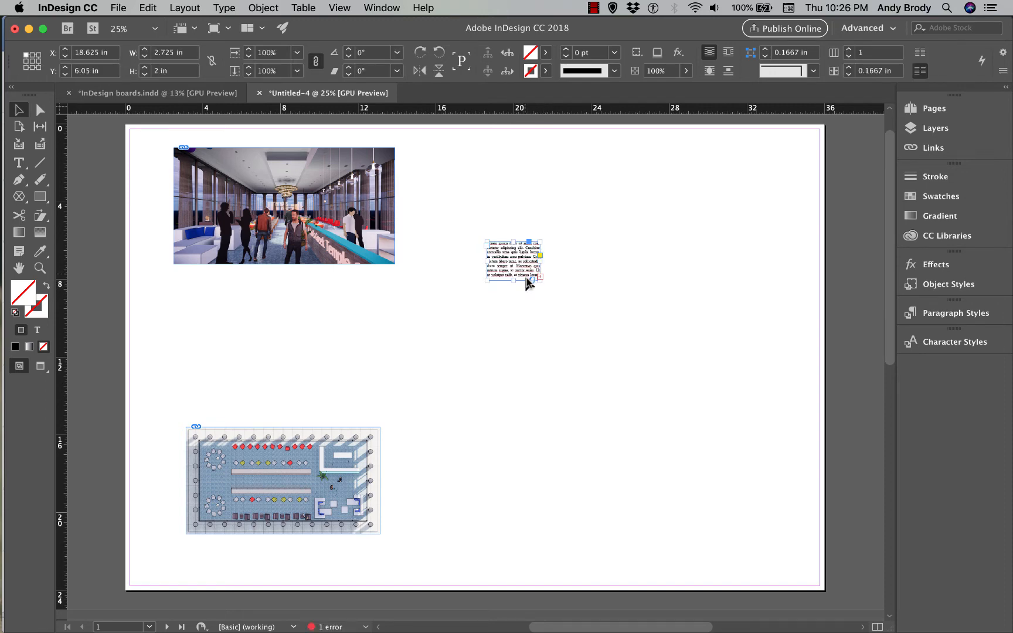
Thread the text frame's overset text into a second frame about 1.64 x 2.12 in below it
key(super+equal)
key(super+equal)
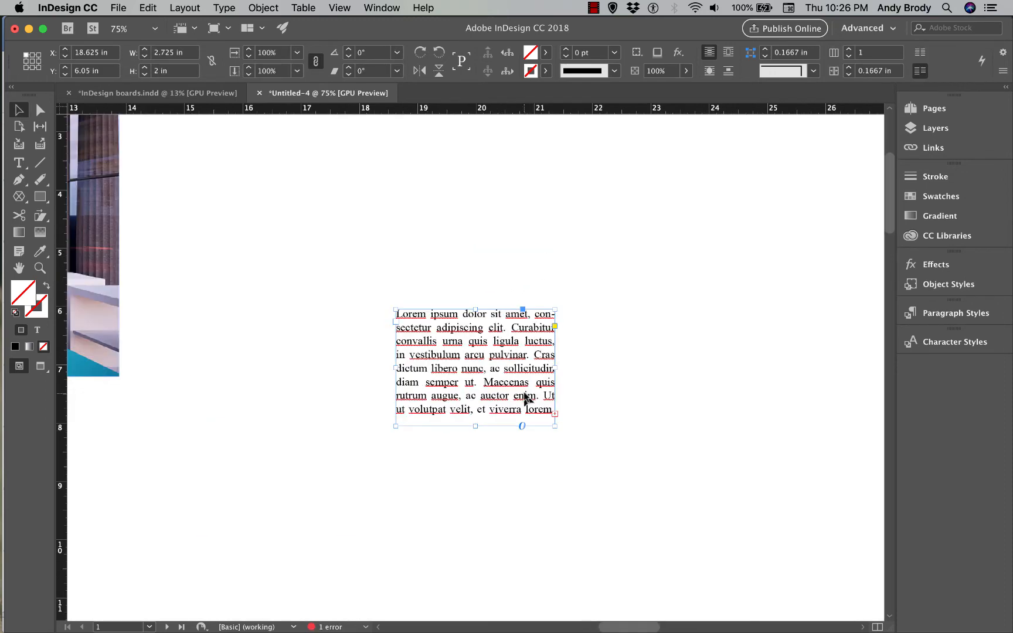
scroll(527, 391, down, 5)
scroll(527, 391, up, 7)
scroll(527, 391, down, 2)
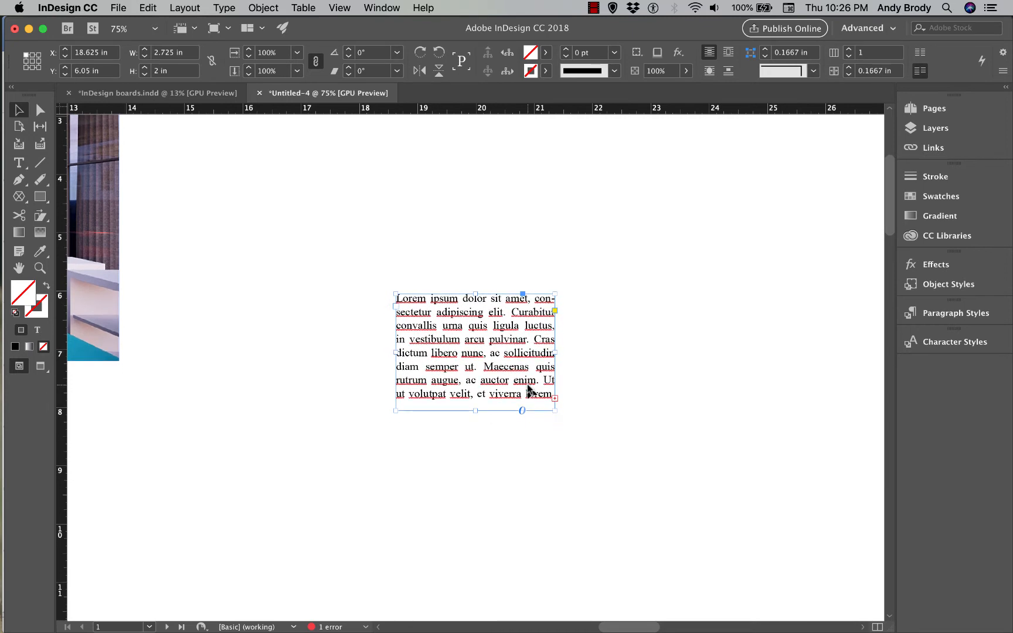
scroll(527, 386, down, 5)
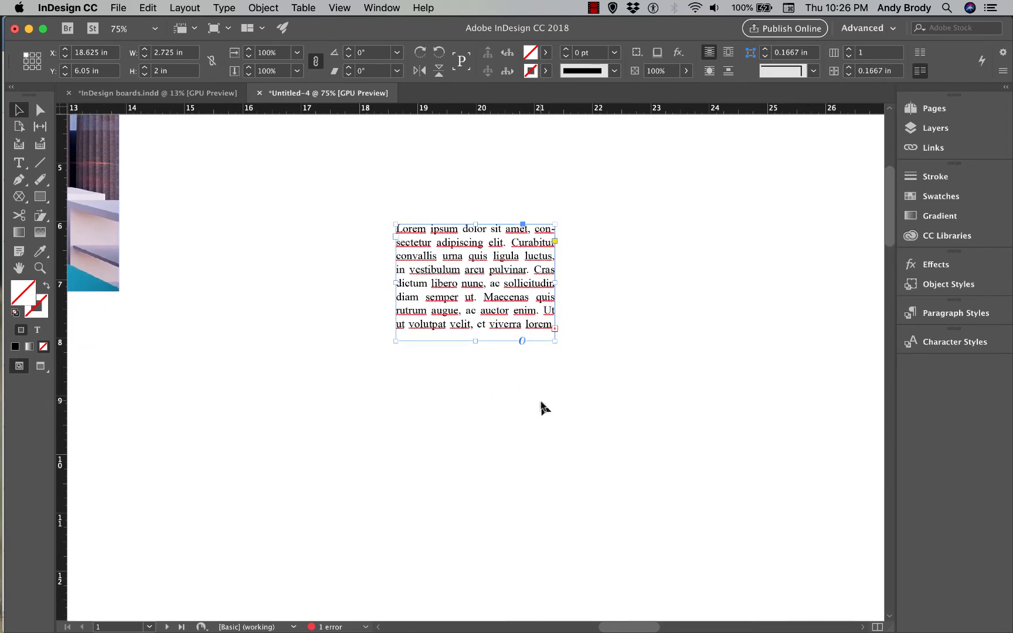
scroll(516, 381, down, 1)
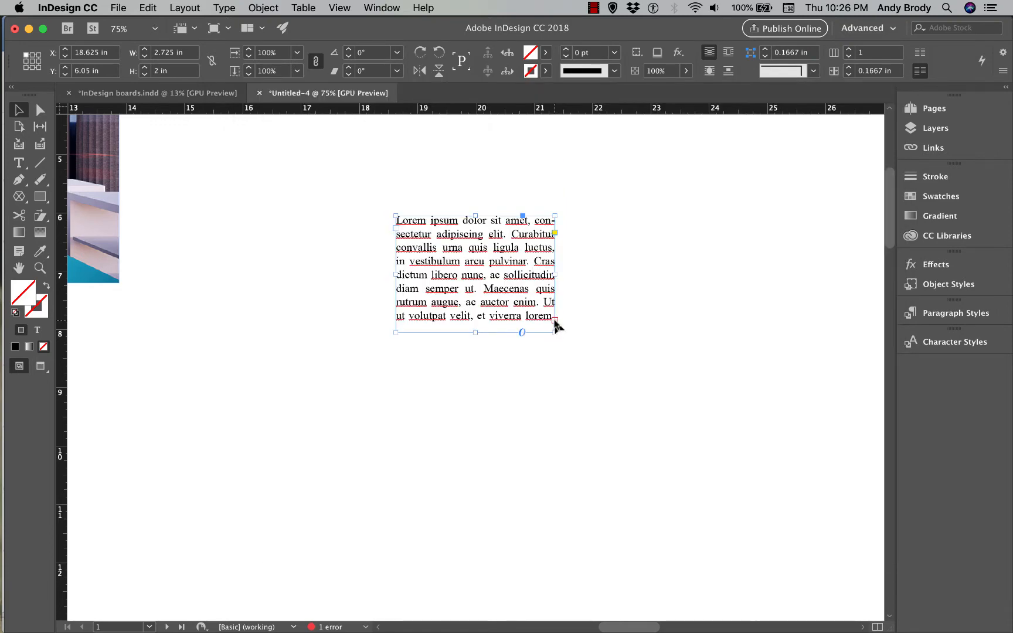
click(554, 320)
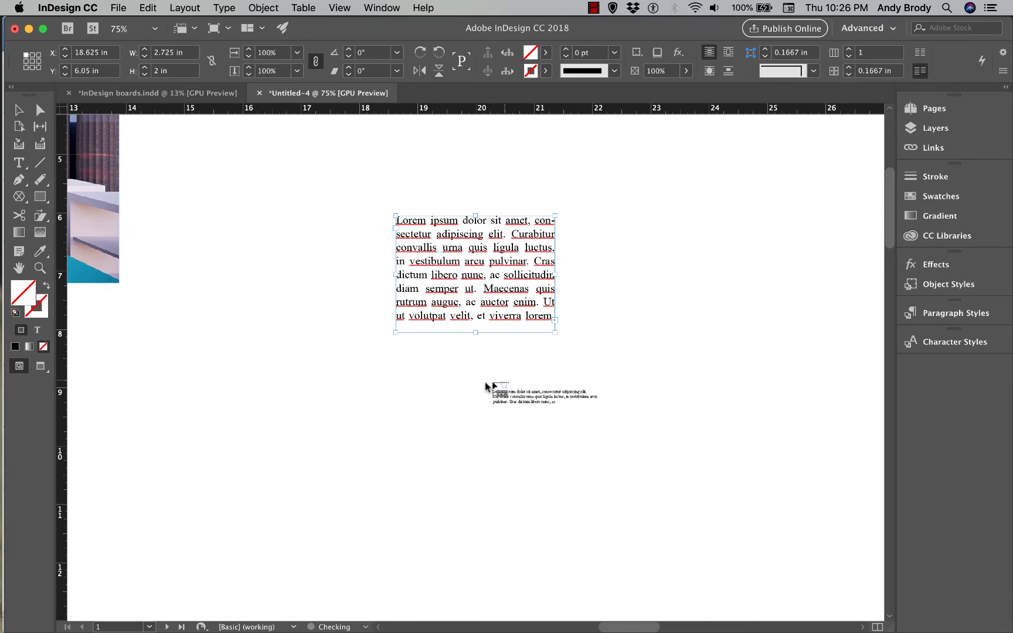
drag(468, 378, 560, 500)
Continue the overset text from the second frame into a third frame about 3.76 x 2.74 in, lower and to the right
scroll(623, 455, down, 3)
scroll(623, 446, down, 1)
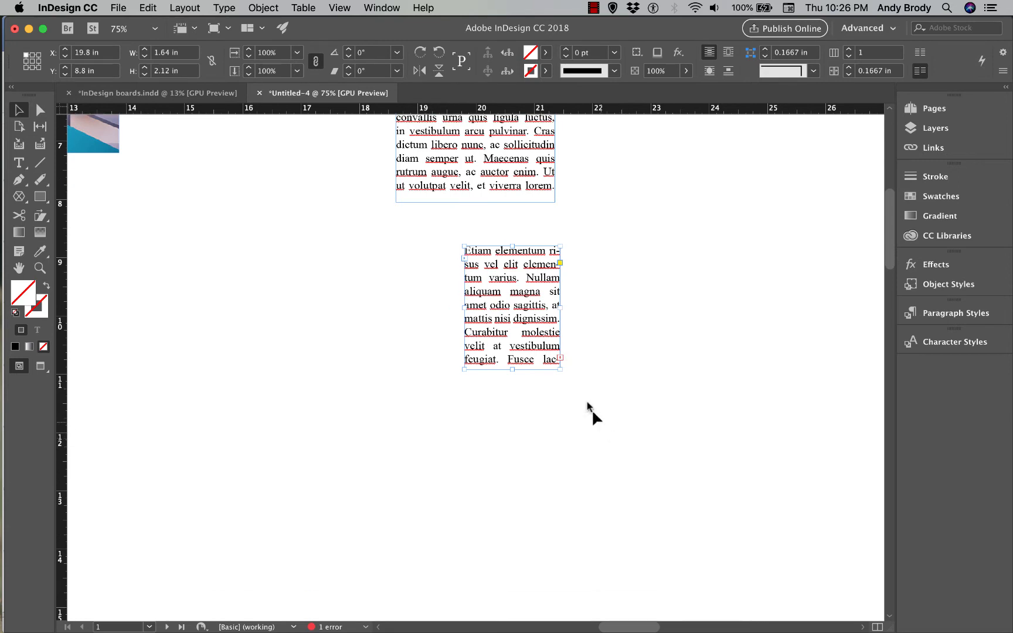
click(560, 359)
drag(617, 373, 837, 533)
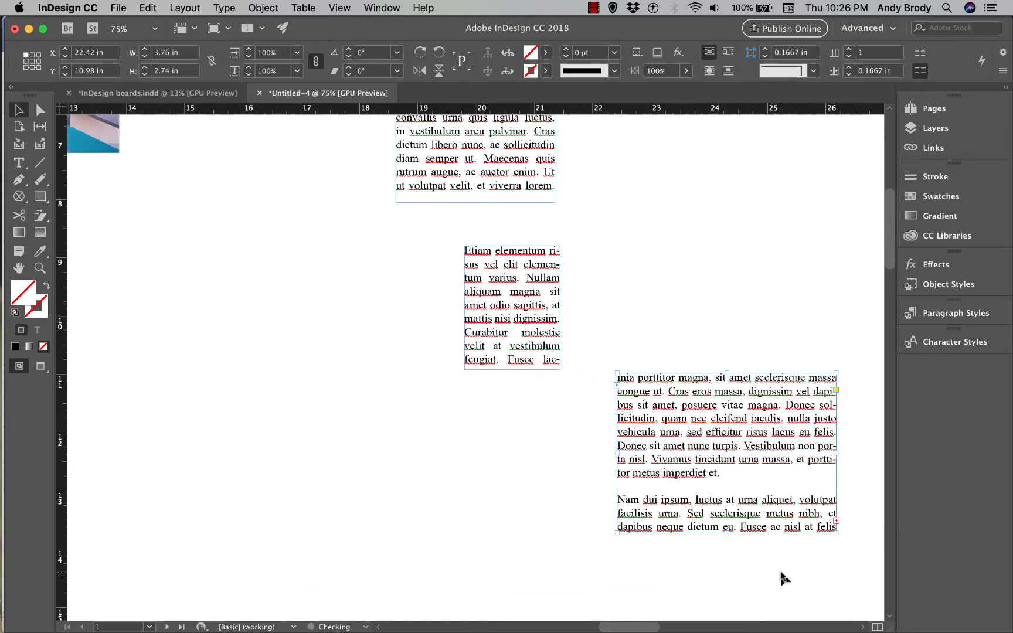
Move the plan to X 3.4 in, Y 8.78 in below the rendering, and briefly select the image inside its frame
scroll(715, 500, up, 5)
scroll(714, 504, down, 6)
scroll(714, 525, up, 1)
scroll(708, 484, up, 2)
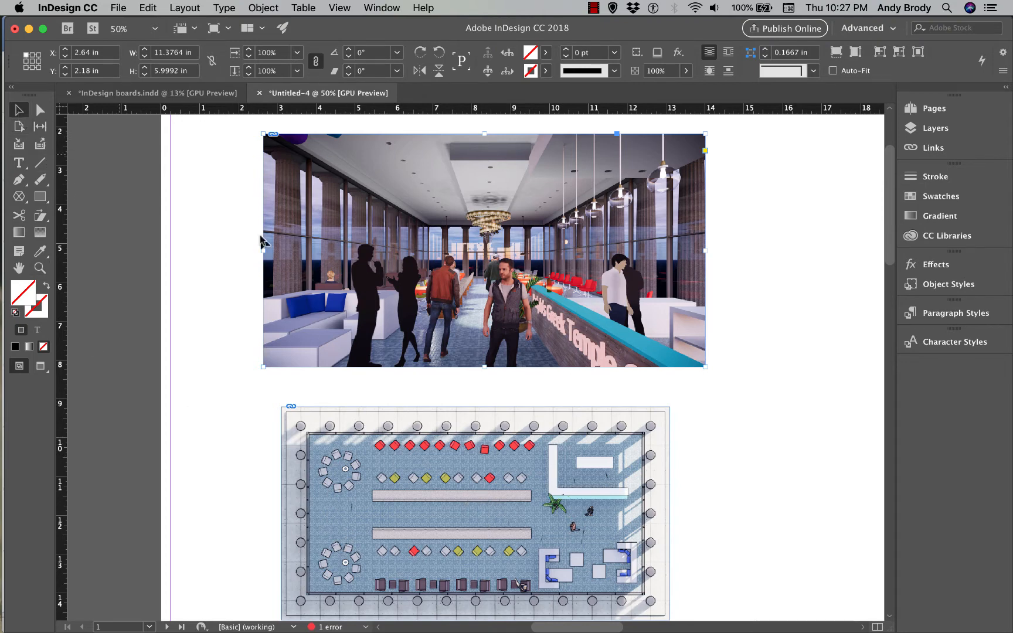
drag(409, 475, 420, 458)
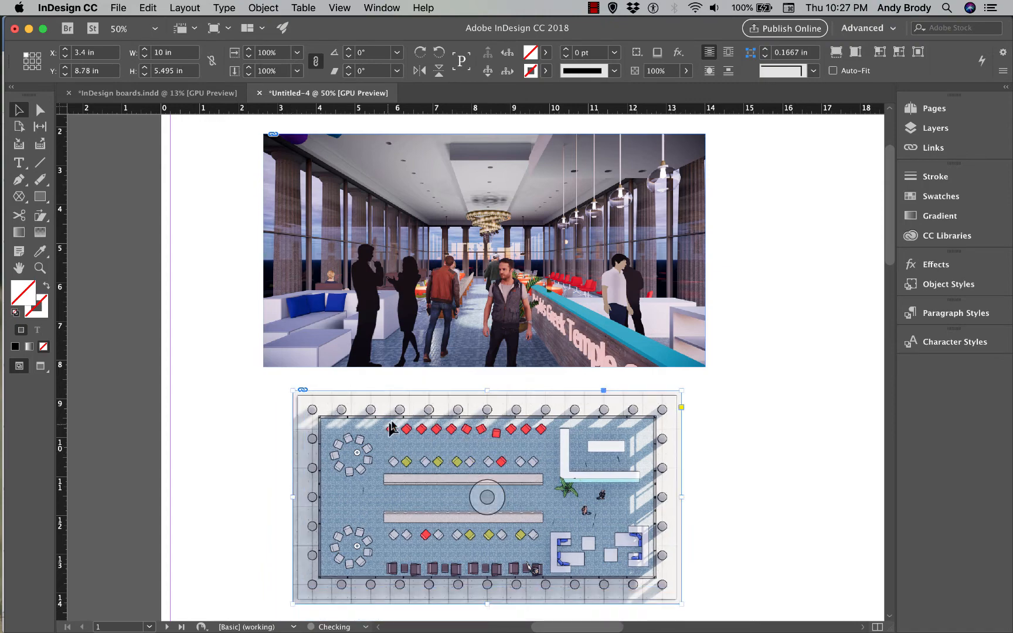
double_click(423, 436)
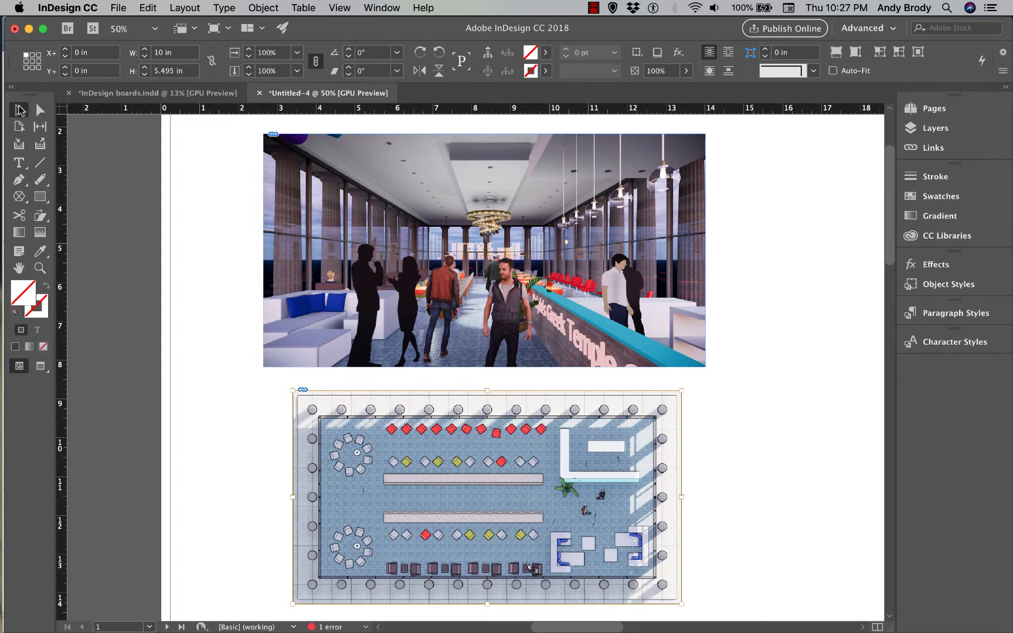
click(274, 494)
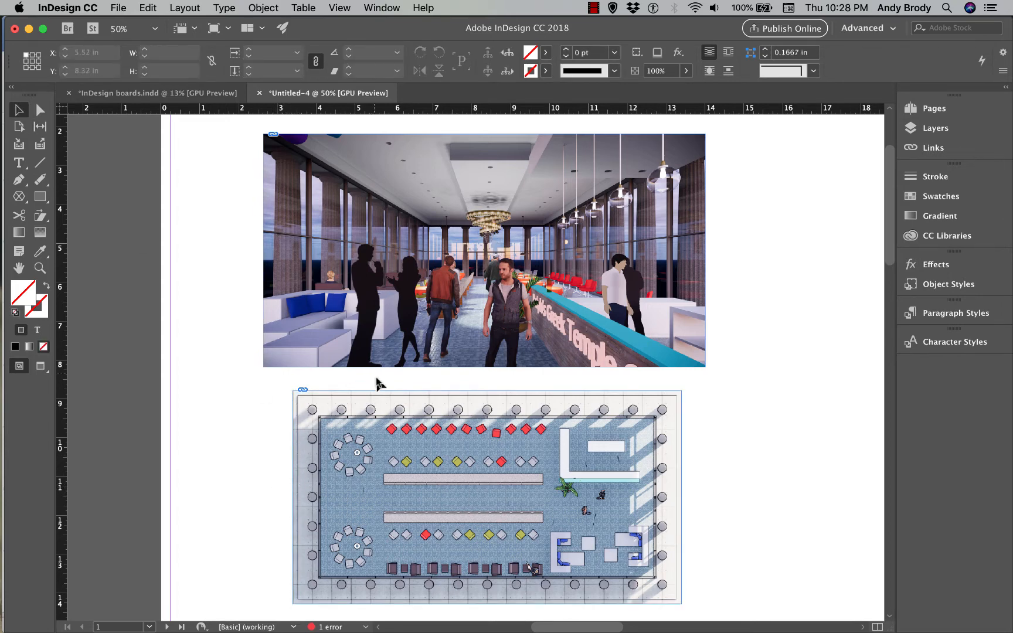
Crop the plan's left edge slightly by its frame, and extend the frame outward to about 10.03 in wide without scaling the image
click(410, 409)
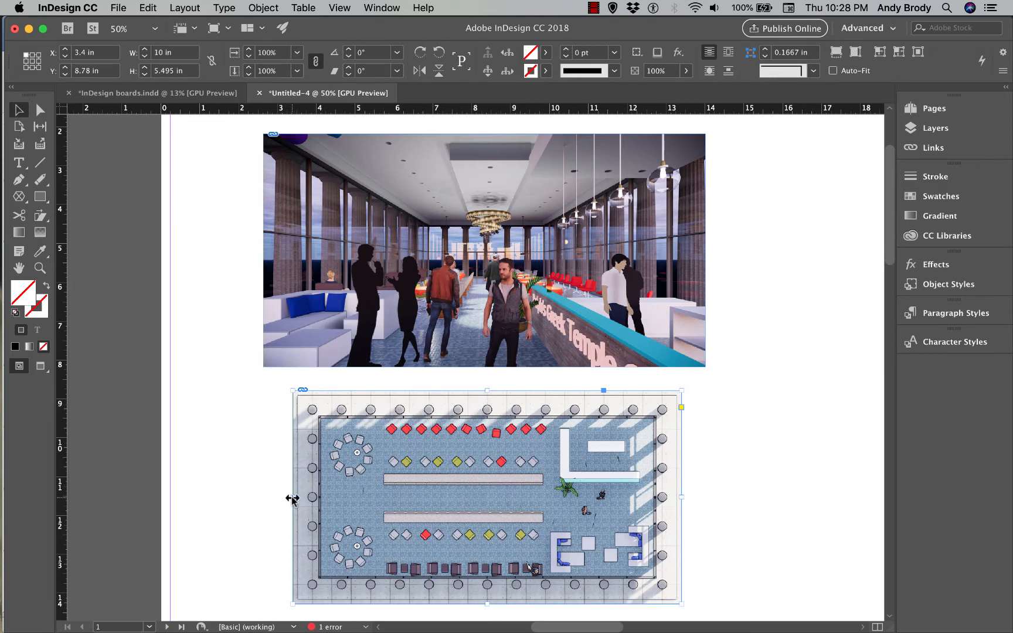
mouse_move(292, 499)
mouse_down()
mouse_move(333, 506)
mouse_move(294, 498)
mouse_up()
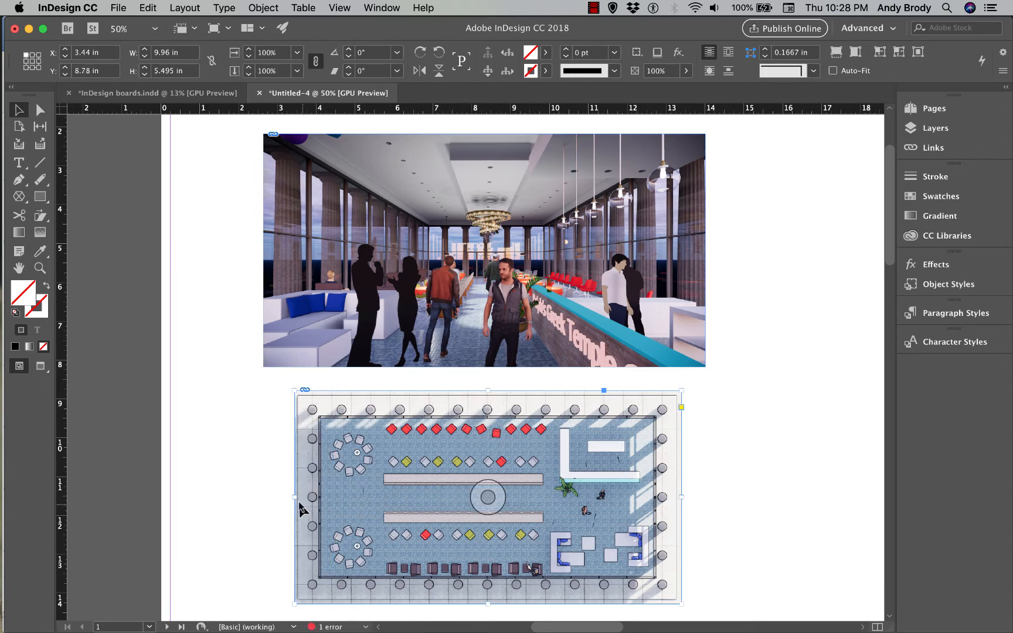
drag(294, 499, 292, 503)
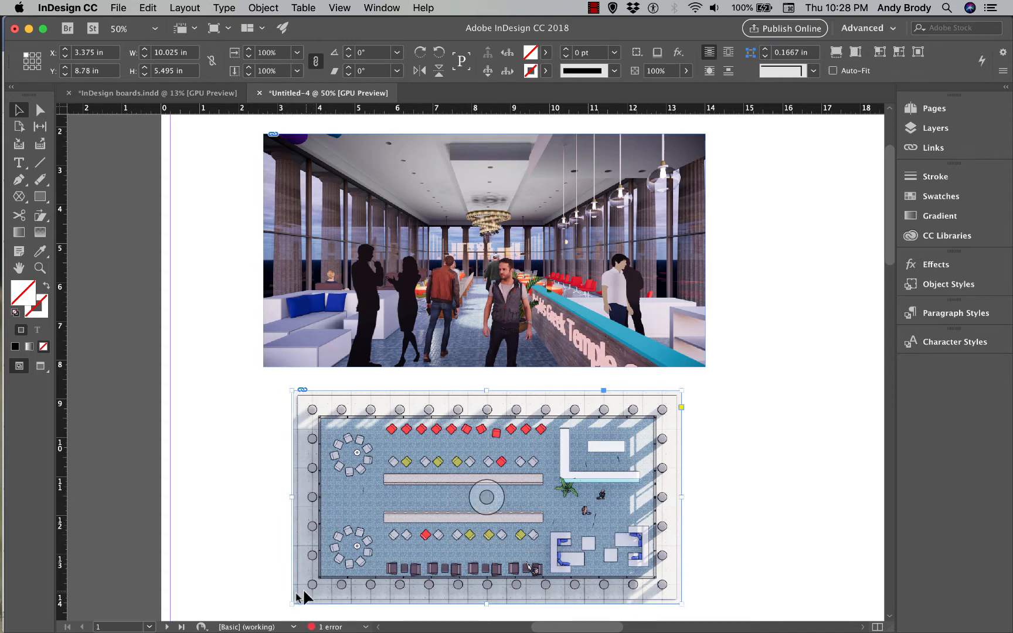
mouse_move(690, 606)
mouse_down()
mouse_move(642, 580)
mouse_move(678, 604)
mouse_up()
Scale the rendering and its frame down proportionally to about 9.56 x 4.89 in
click(653, 349)
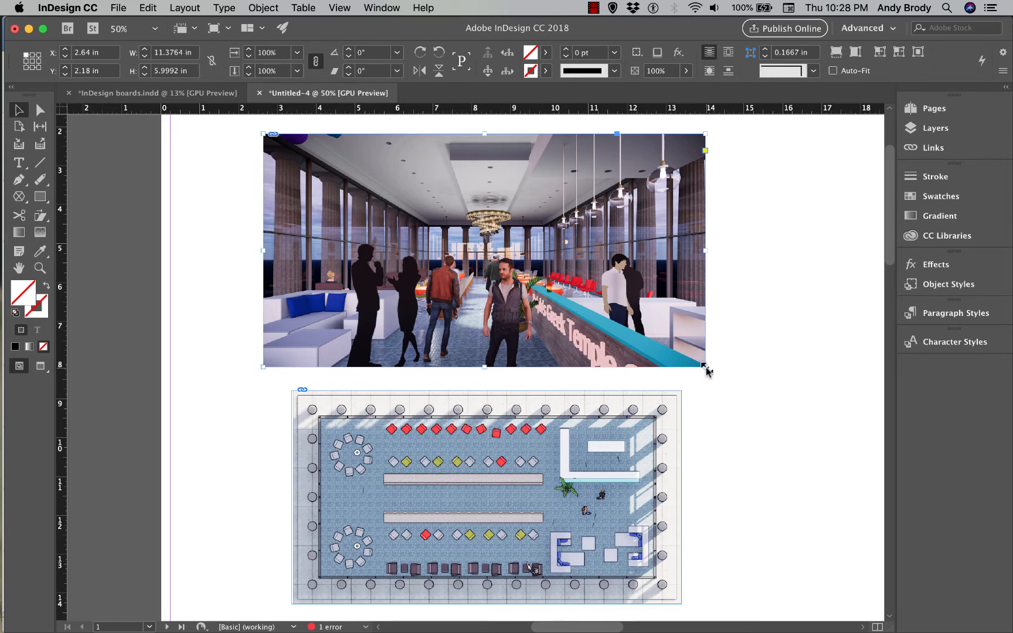
drag(706, 368, 636, 327)
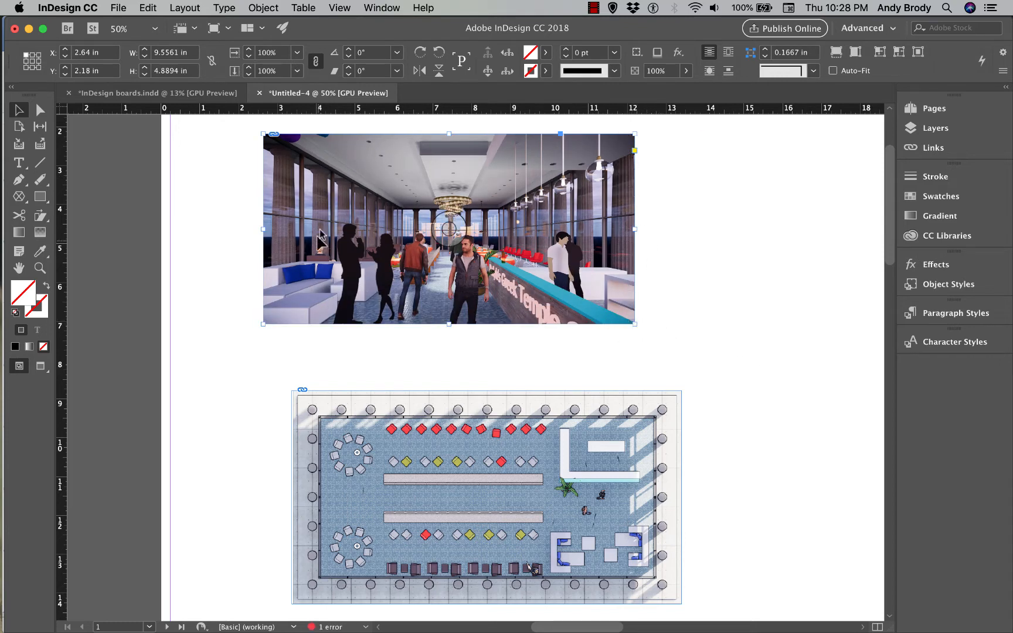
Move the rendering to X 2.8 in, Y 2.64 in and enlarge only its frame to about 10.26 x 5.36 in
drag(337, 254, 343, 271)
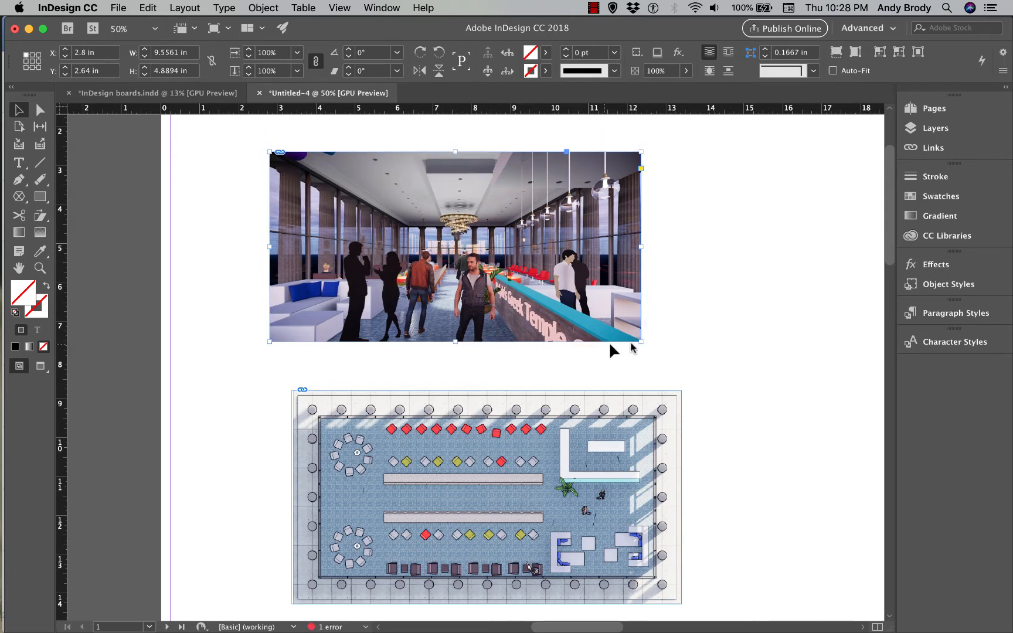
drag(641, 342, 669, 362)
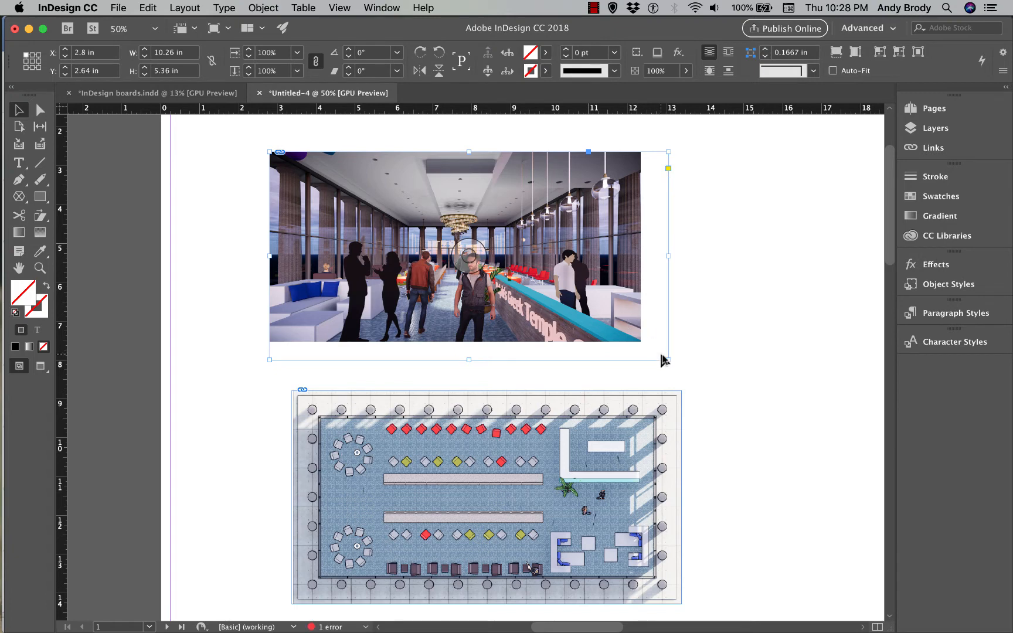
Fit the rendering's frame to its image, and scale both proportionally to about 10.54 x 5.47 in
double_click(668, 360)
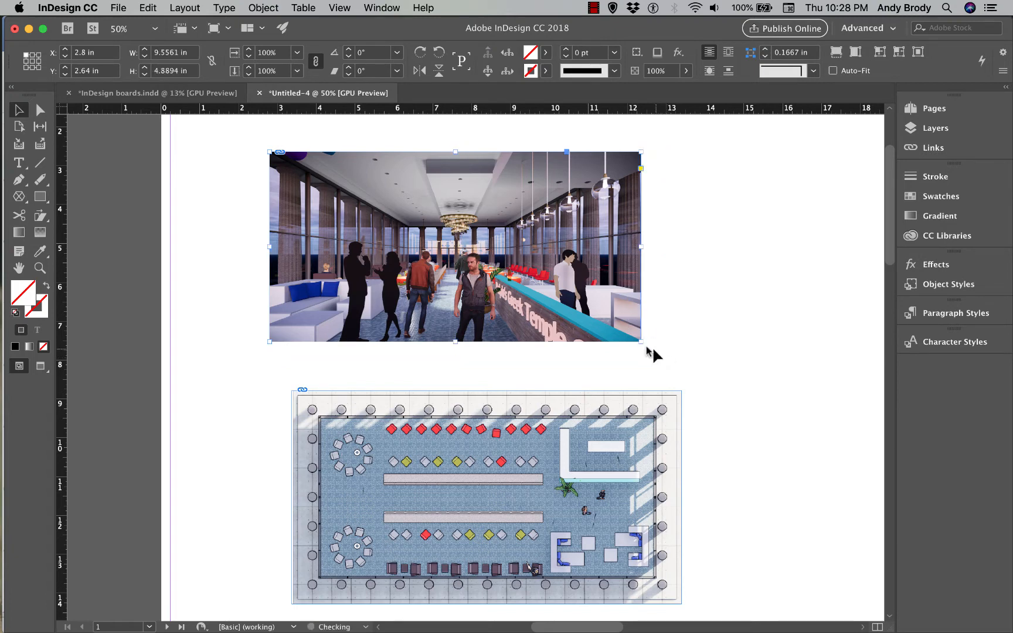
drag(641, 345, 687, 285)
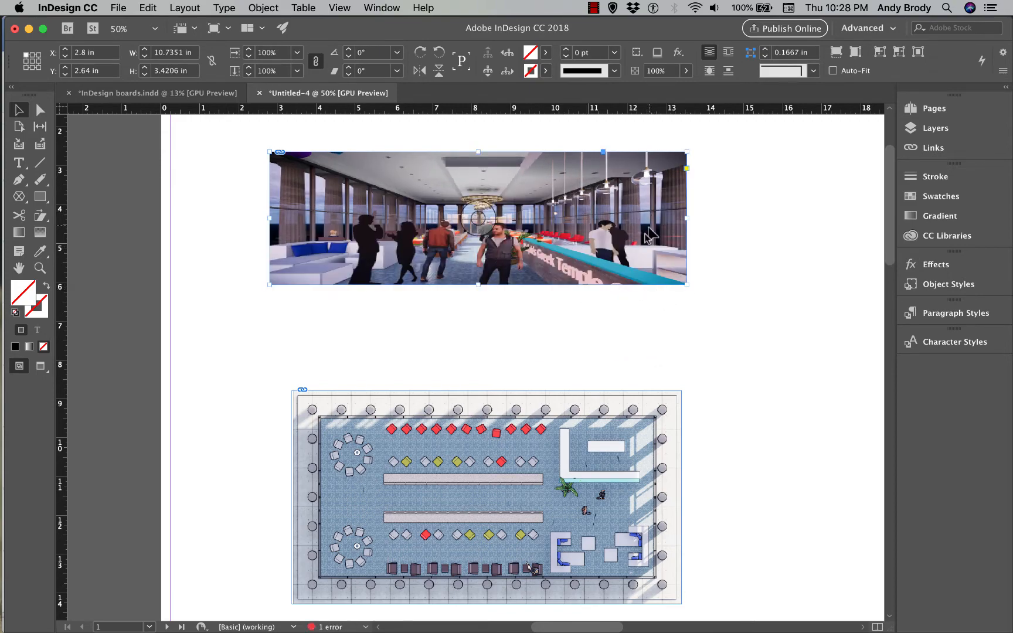
key(cmd+z)
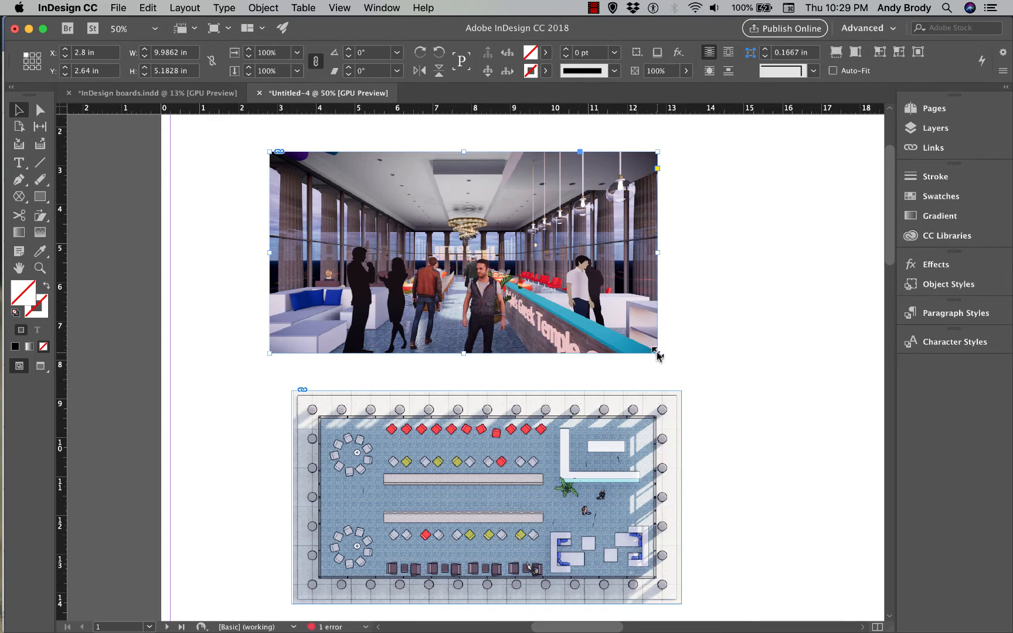
drag(657, 354, 687, 354)
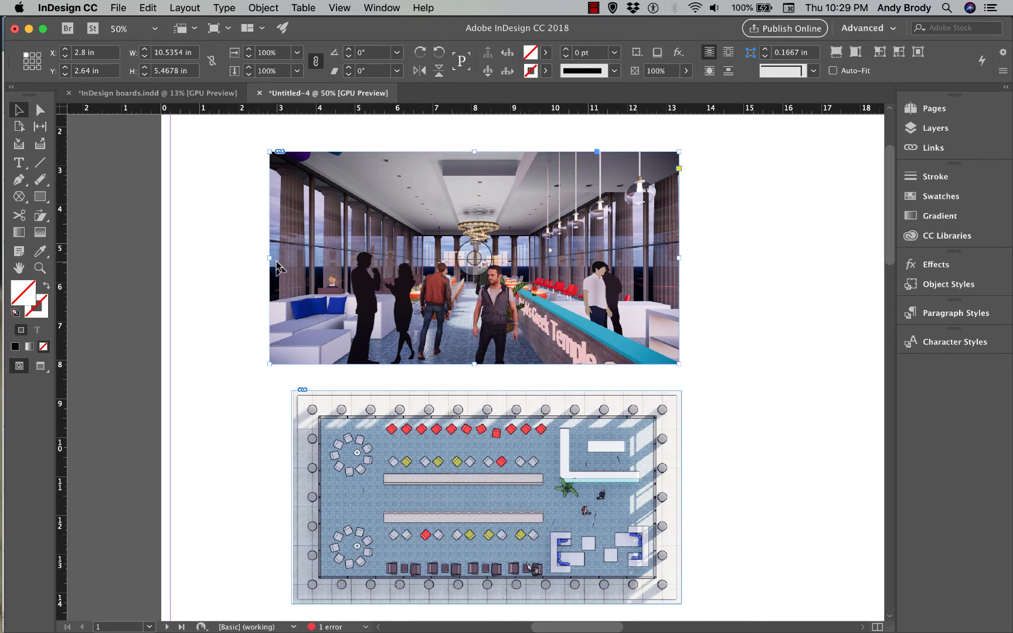
Crop both sides of the rendering to about 8.59 in wide at X 3.875 in, and shift the image inside its frame
drag(269, 260, 312, 268)
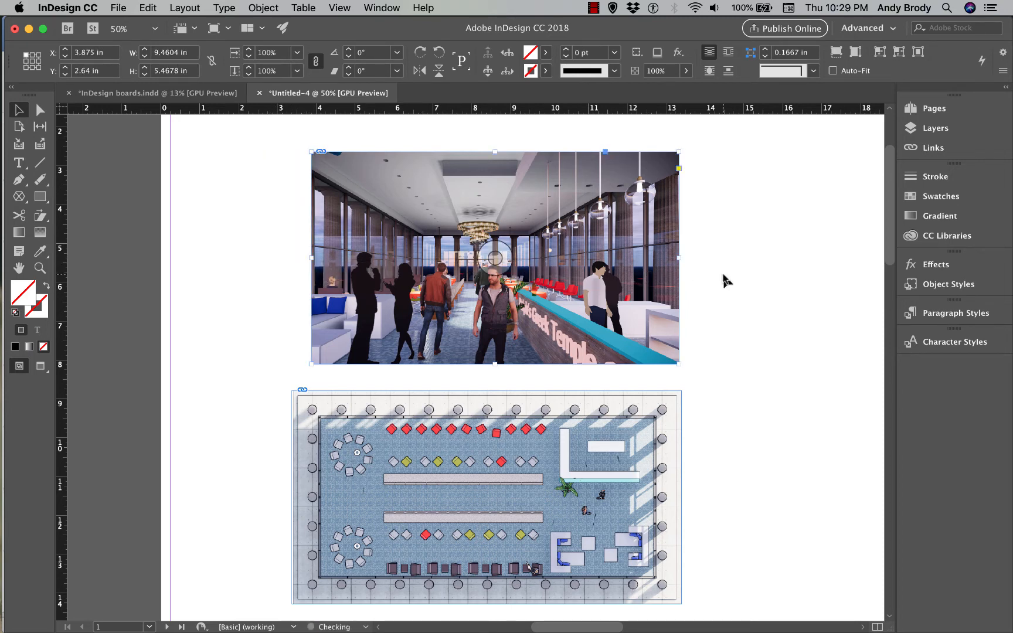
drag(676, 256, 645, 256)
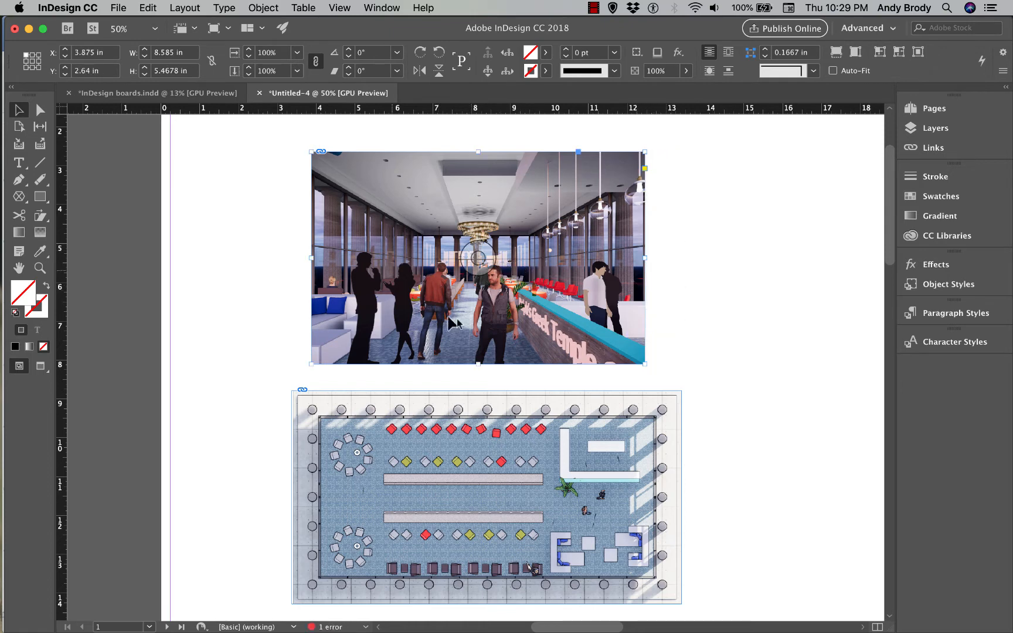
double_click(410, 245)
drag(401, 242, 403, 225)
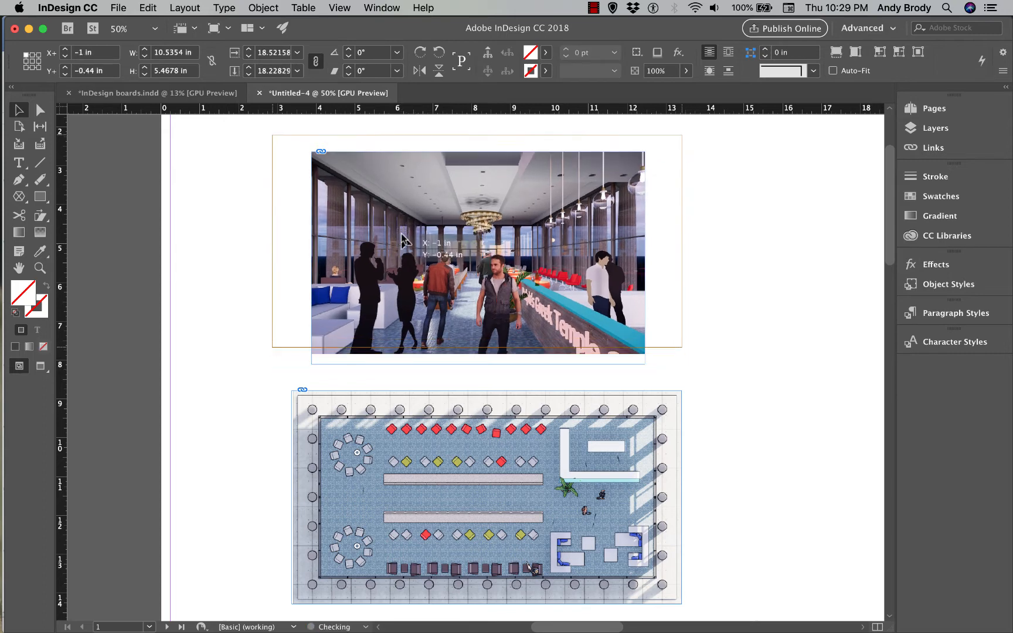
drag(415, 264, 411, 292)
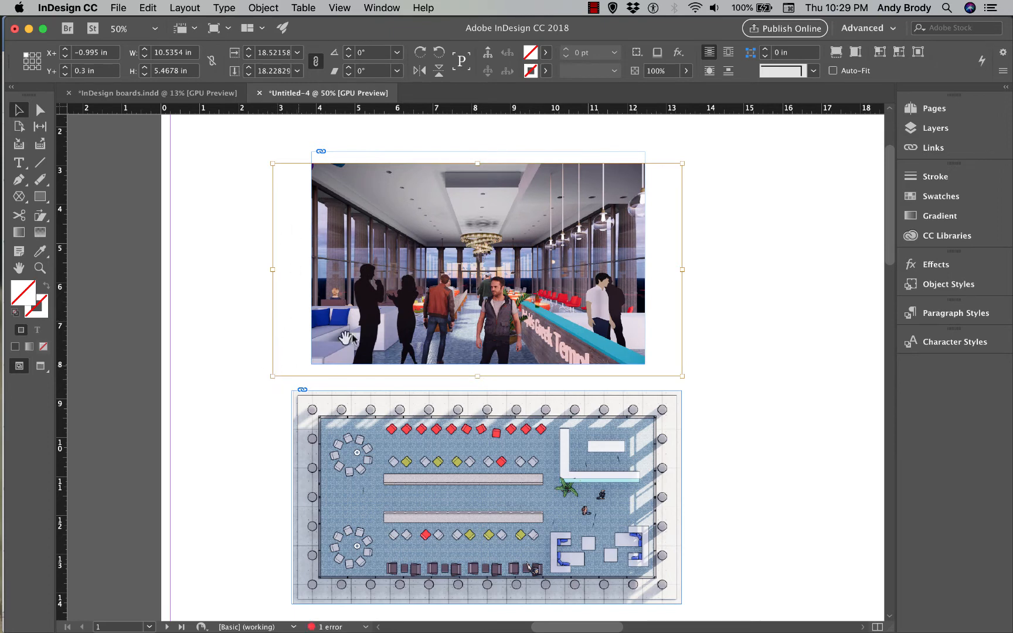
Scale only the image to about 7.46 x 3.87 in inside the rendering's frame, offset X 0.265 in, Y 0.92 in
drag(272, 377, 348, 343)
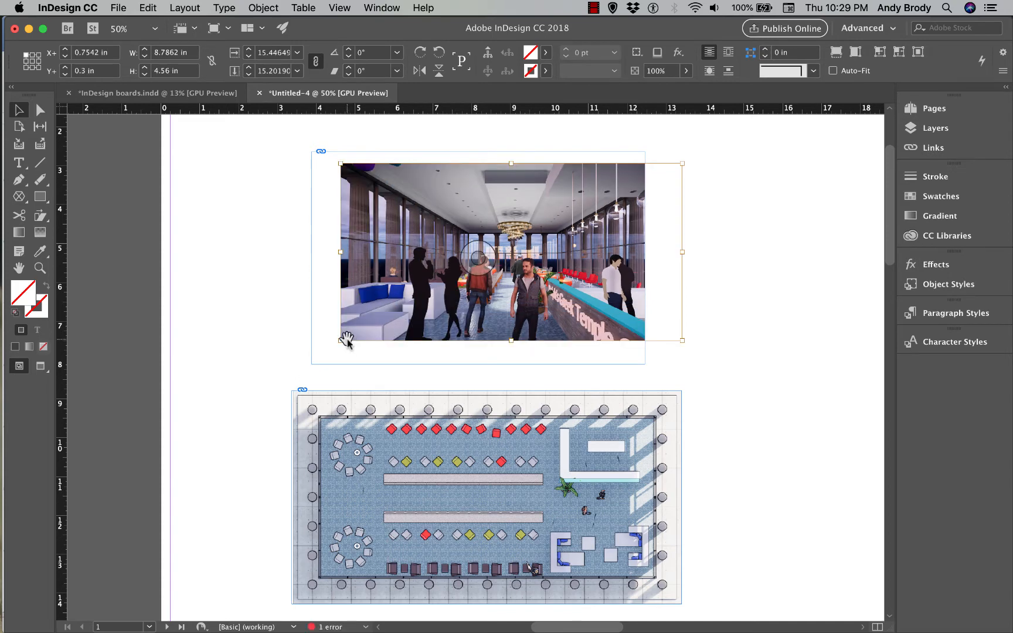
drag(341, 340, 392, 317)
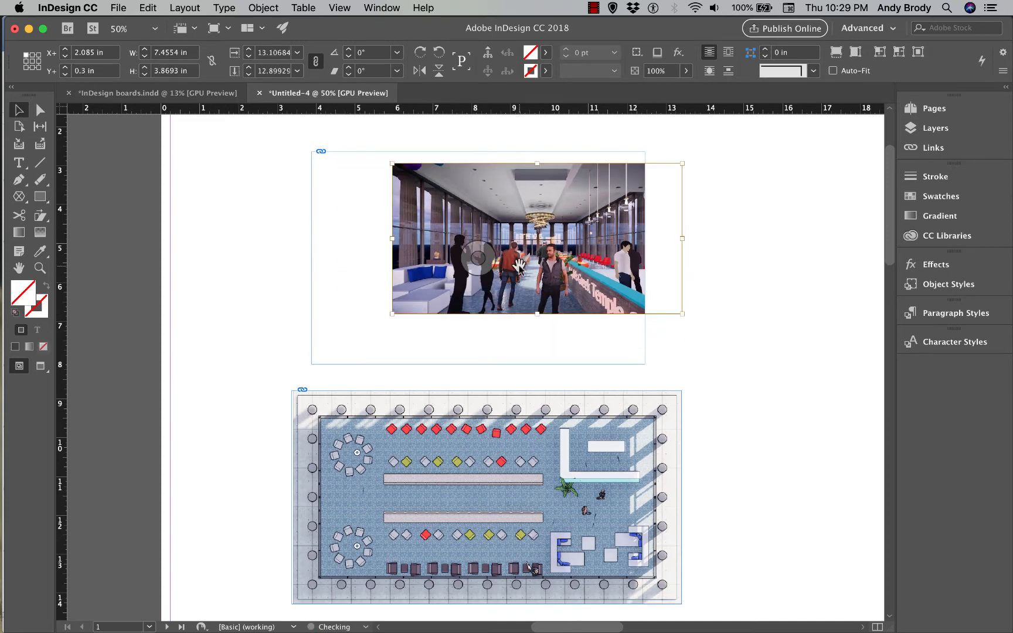
drag(562, 280, 492, 305)
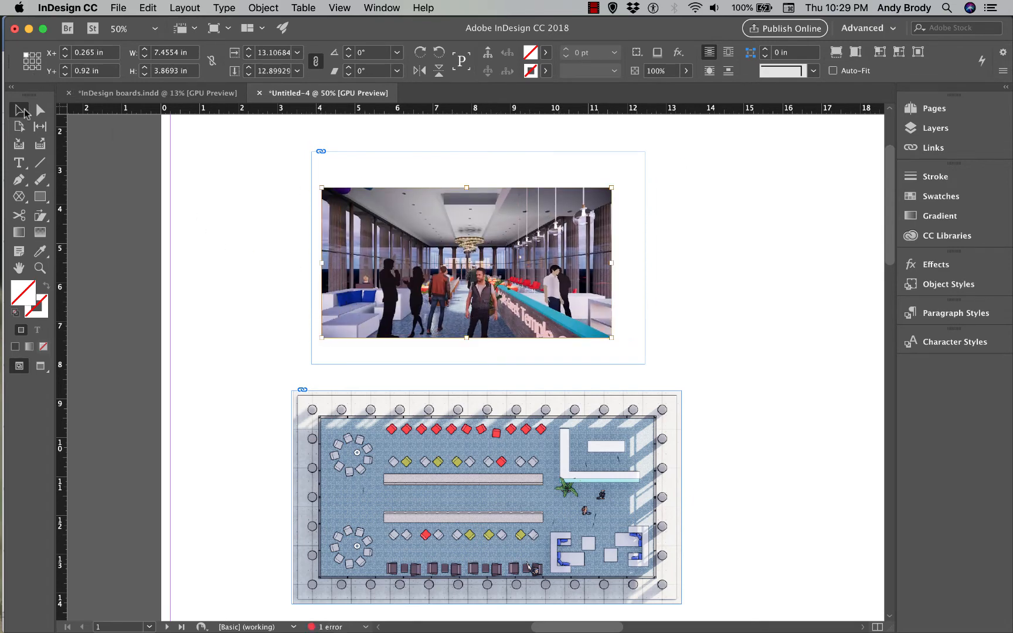
Select the rendering's frame, try Fit Frame to Content, and undo the fit
click(267, 194)
click(369, 217)
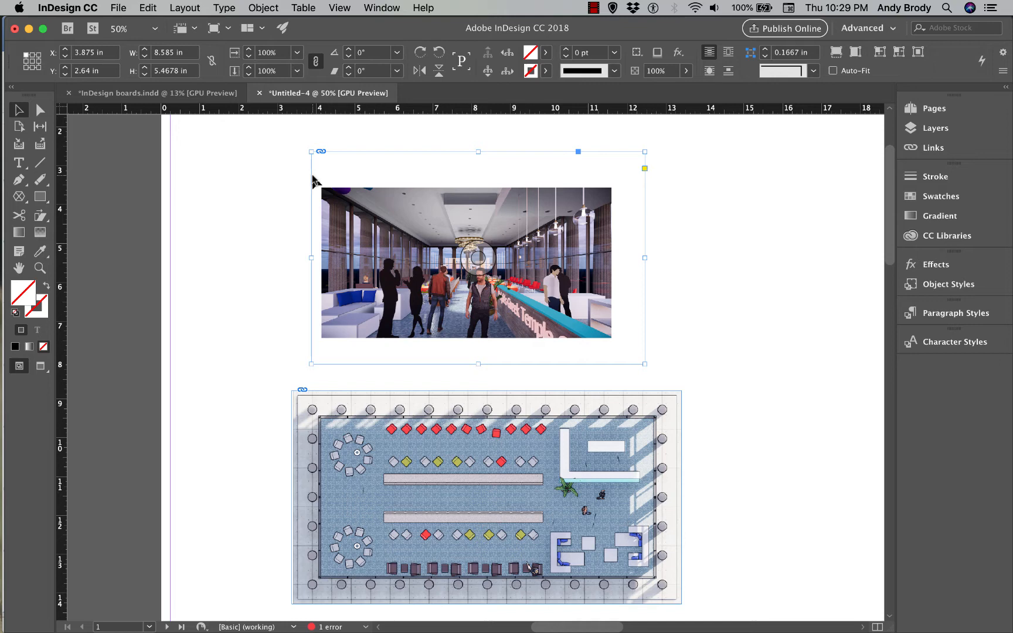
right_click(339, 200)
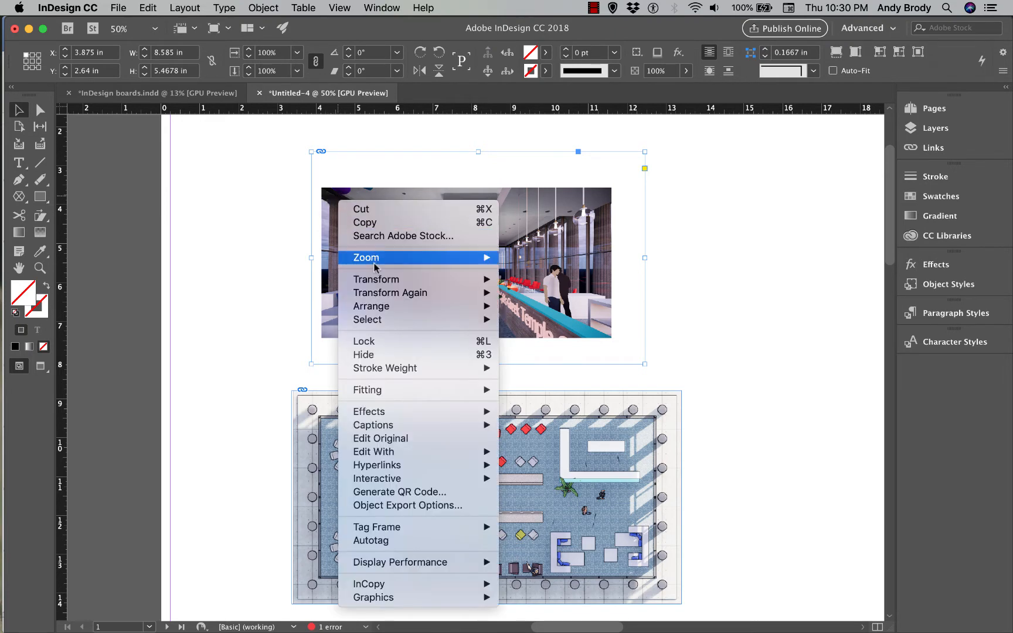
mouse_move(393, 390)
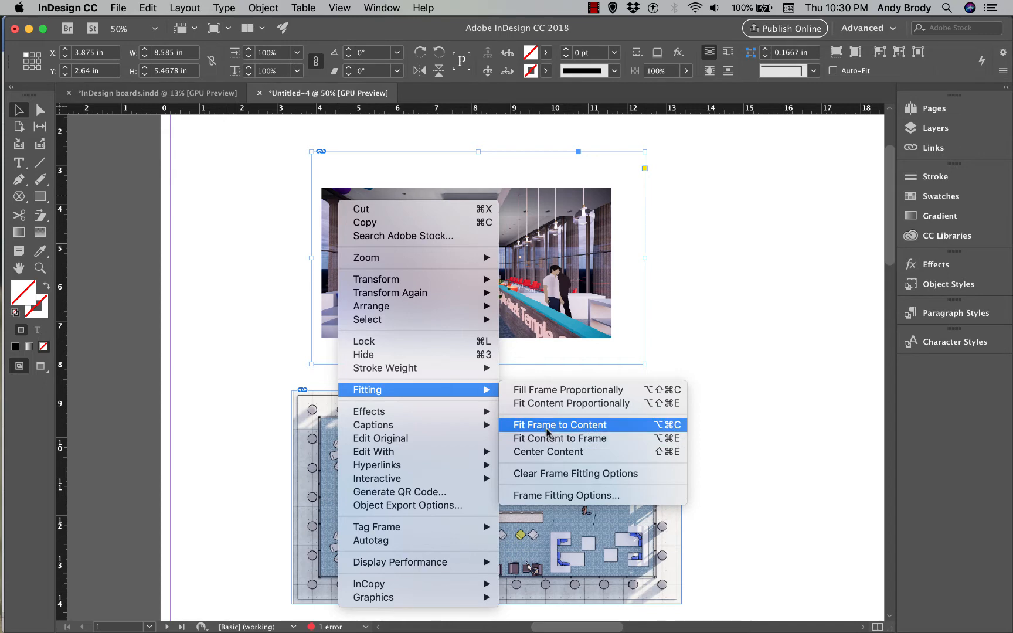
click(547, 433)
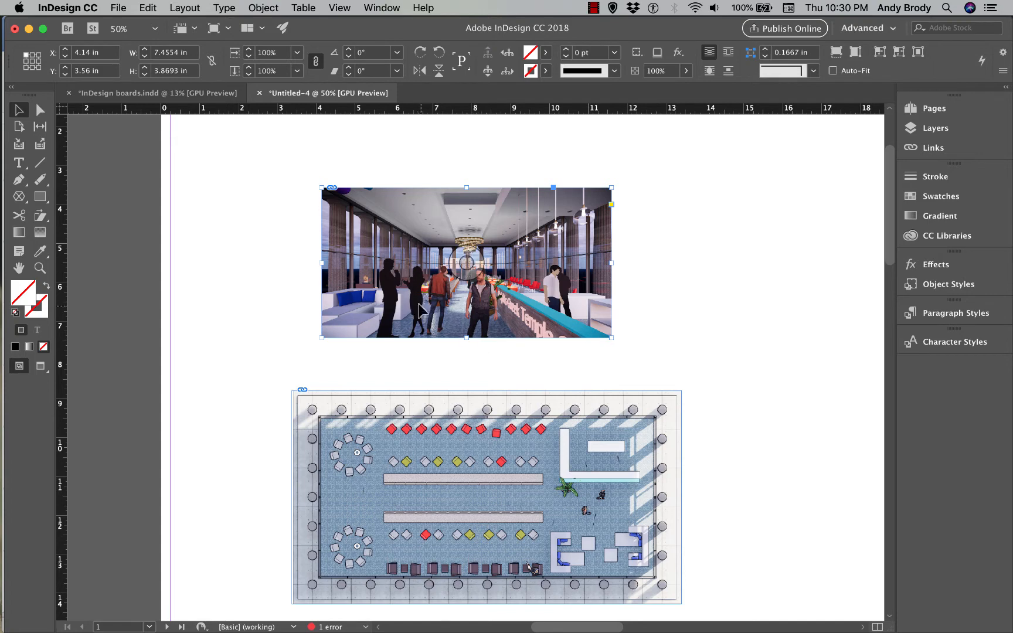
key(super+z)
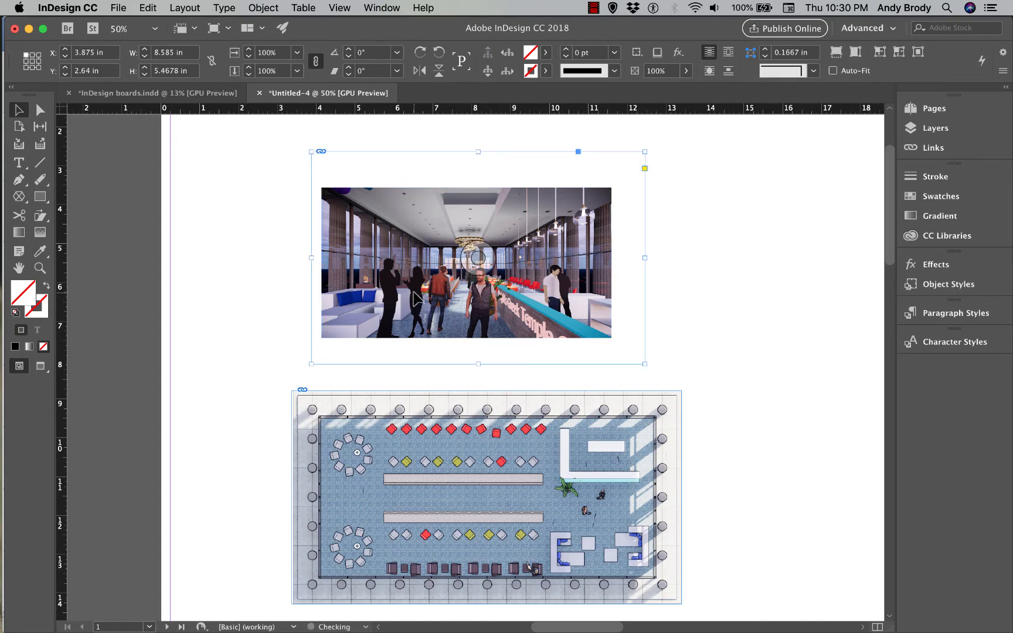
Try Fit Content to Frame on the rendering, and undo it
right_click(414, 294)
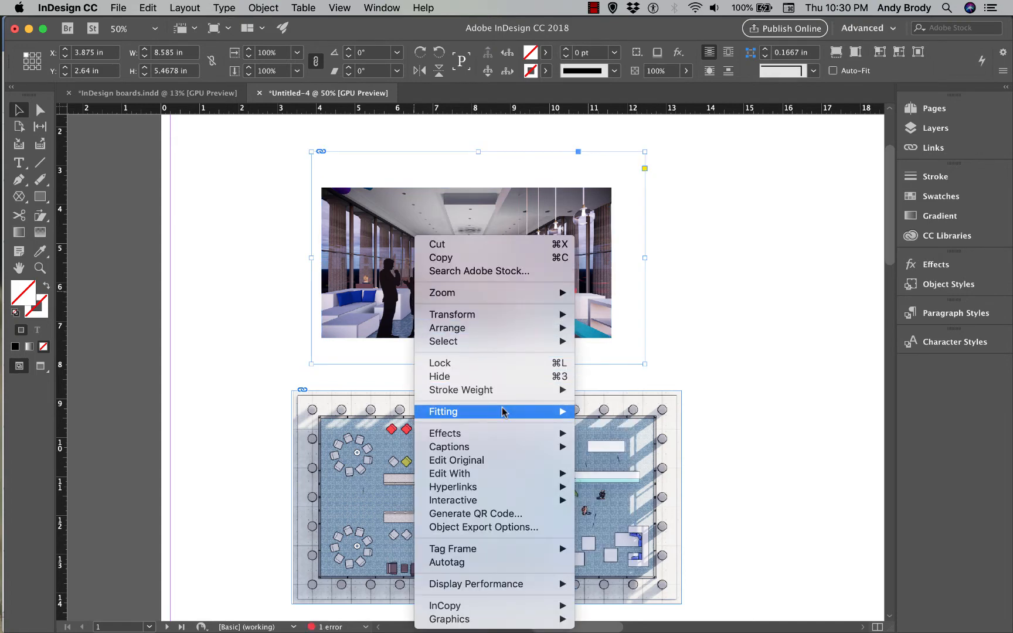
mouse_move(526, 412)
click(611, 463)
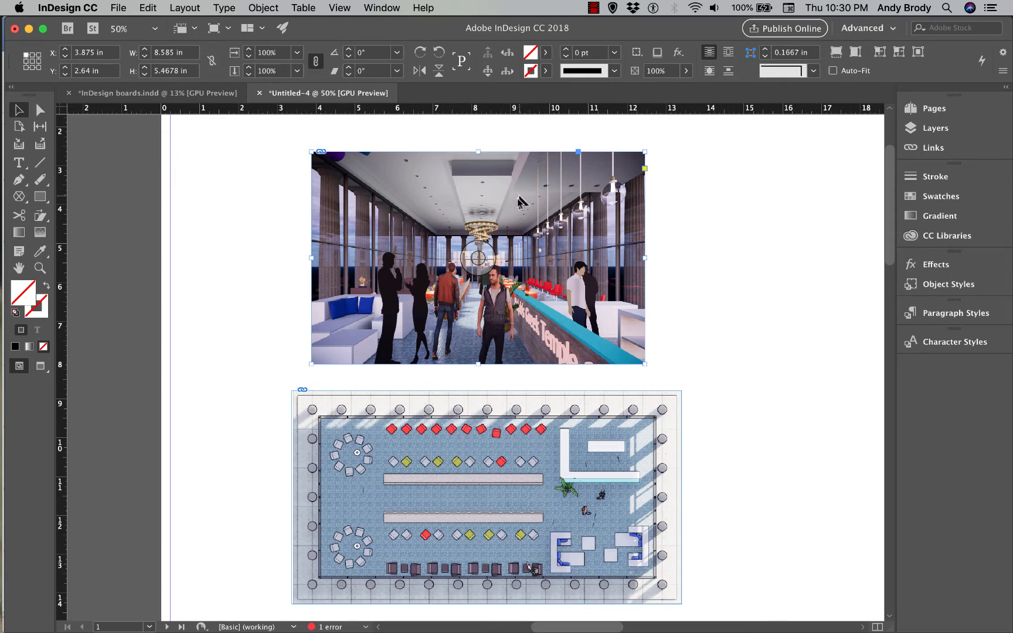
key(super+z)
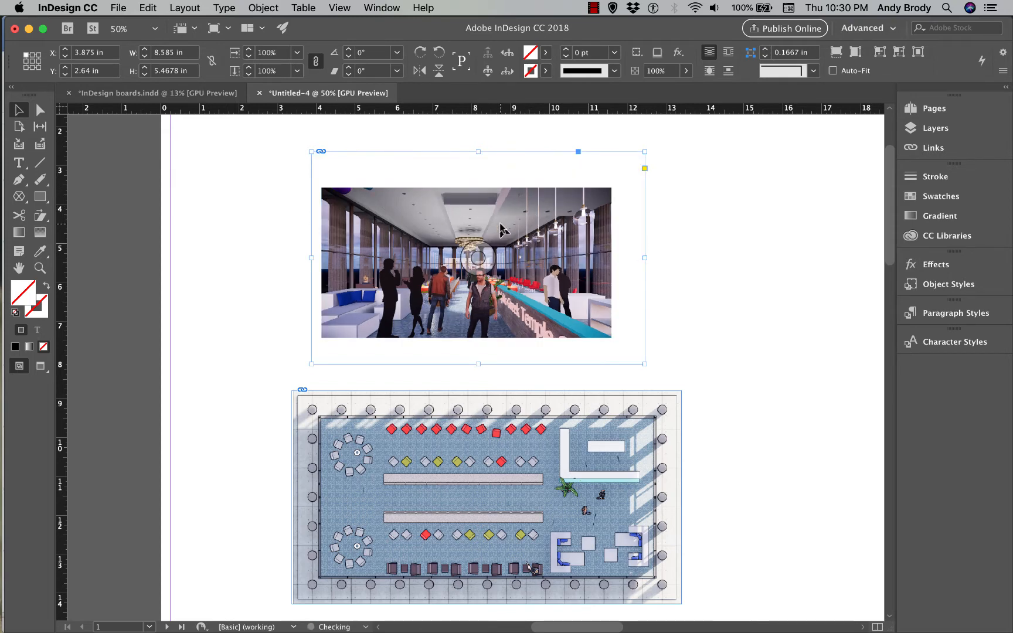
Move the rendering over the plan's upper right corner, to X 8.875 in, Y 4.66 in, and bring it in front of the plan
drag(395, 276, 353, 414)
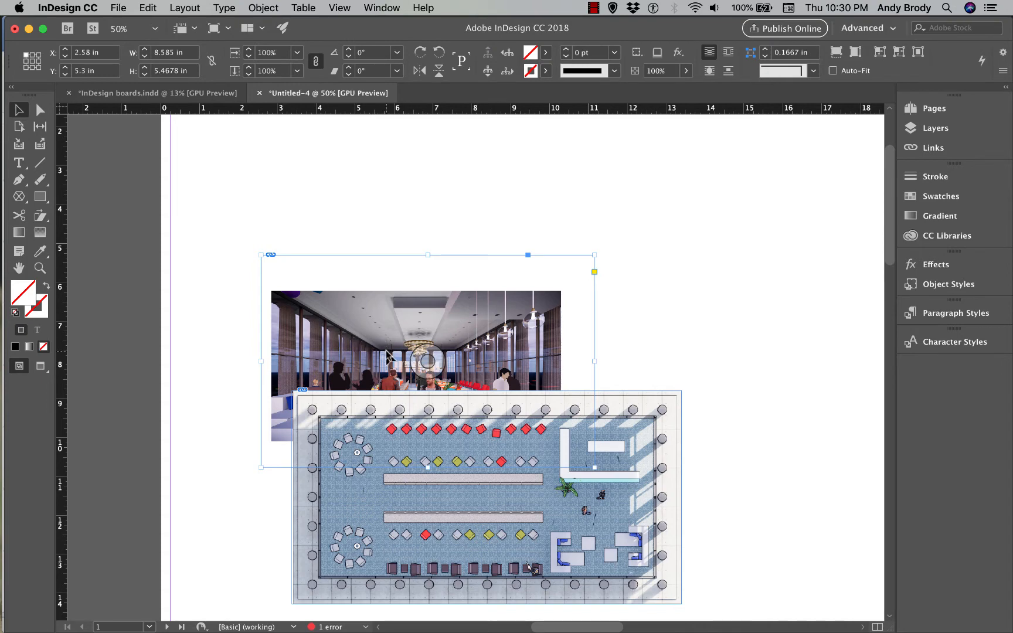
drag(364, 359, 596, 333)
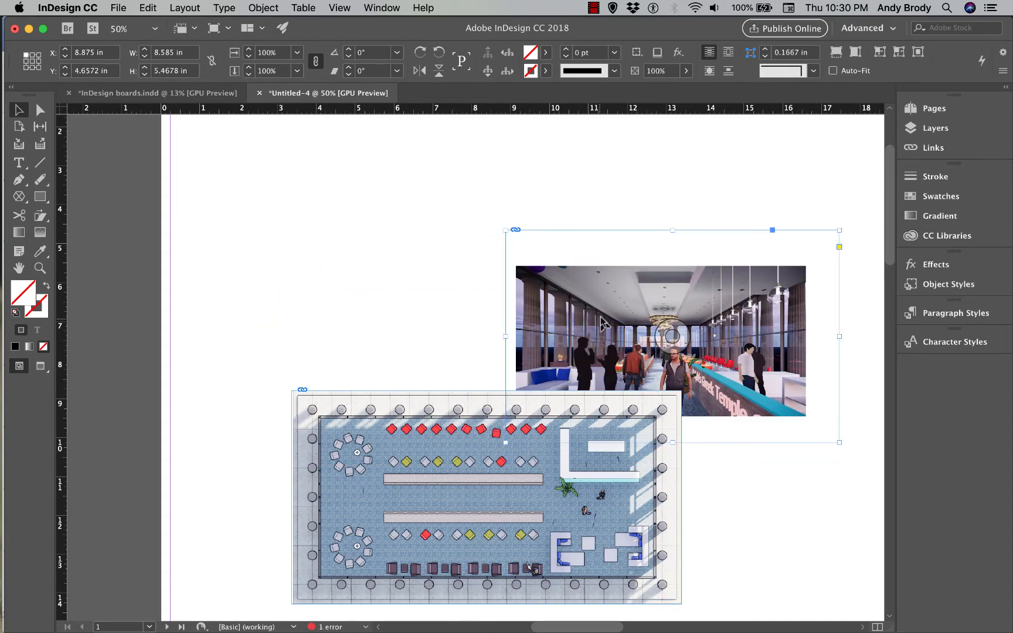
right_click(601, 321)
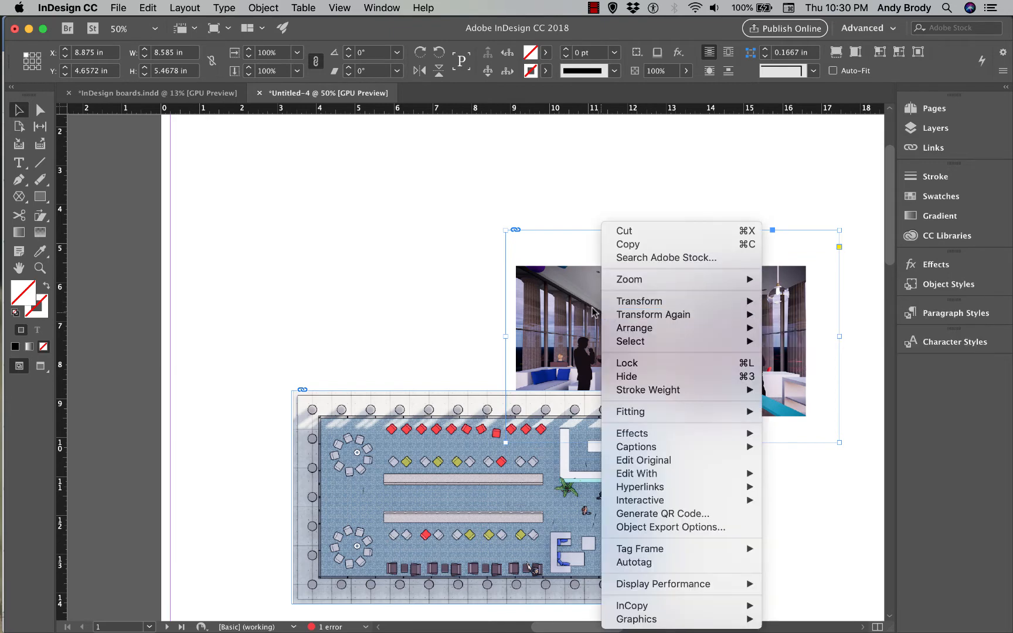
mouse_move(634, 331)
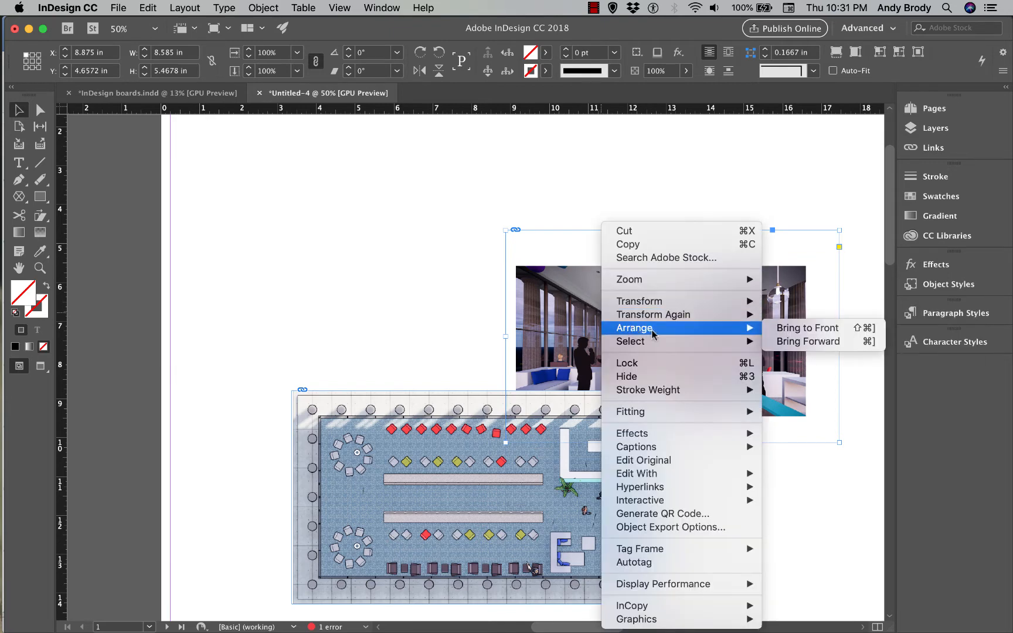
click(791, 335)
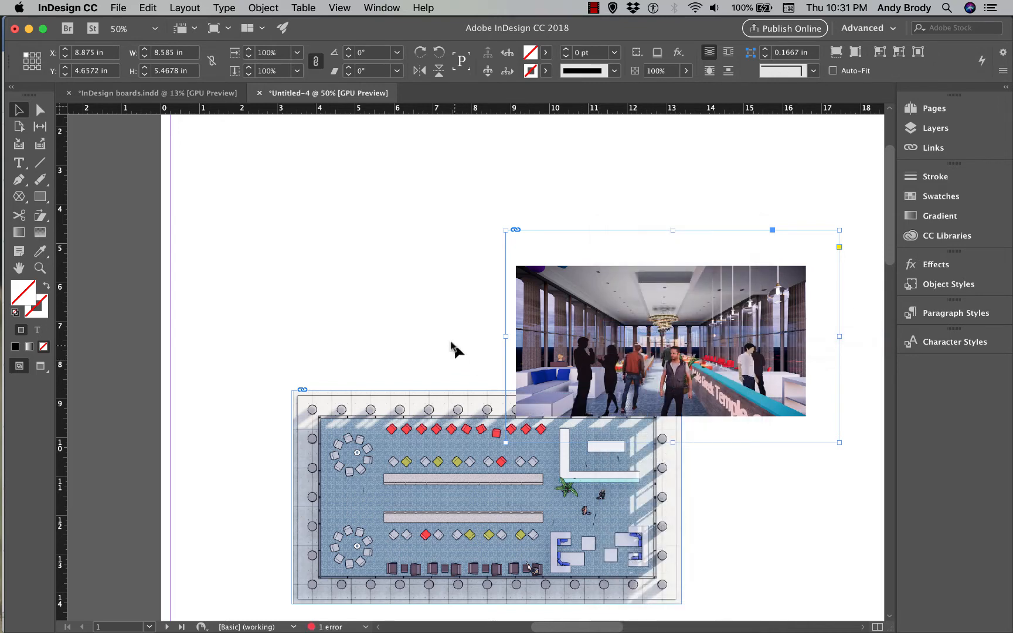
click(391, 311)
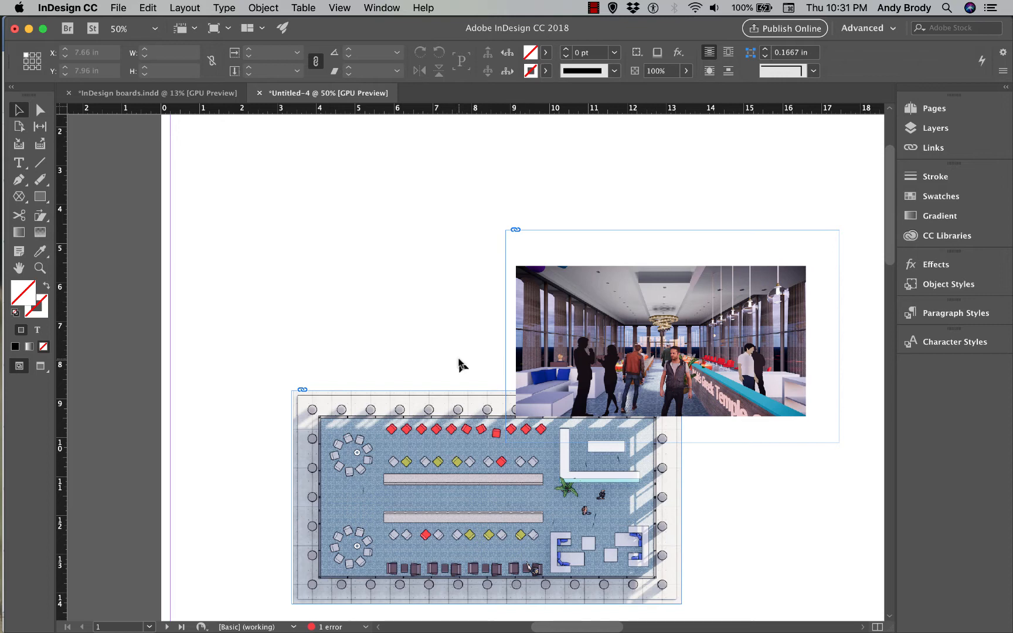
Move the rendering to X 3.5 in, Y 2.6 in, and reposition the floor plan below it at X 2.85 in, Y 10.8 in
drag(531, 329, 331, 249)
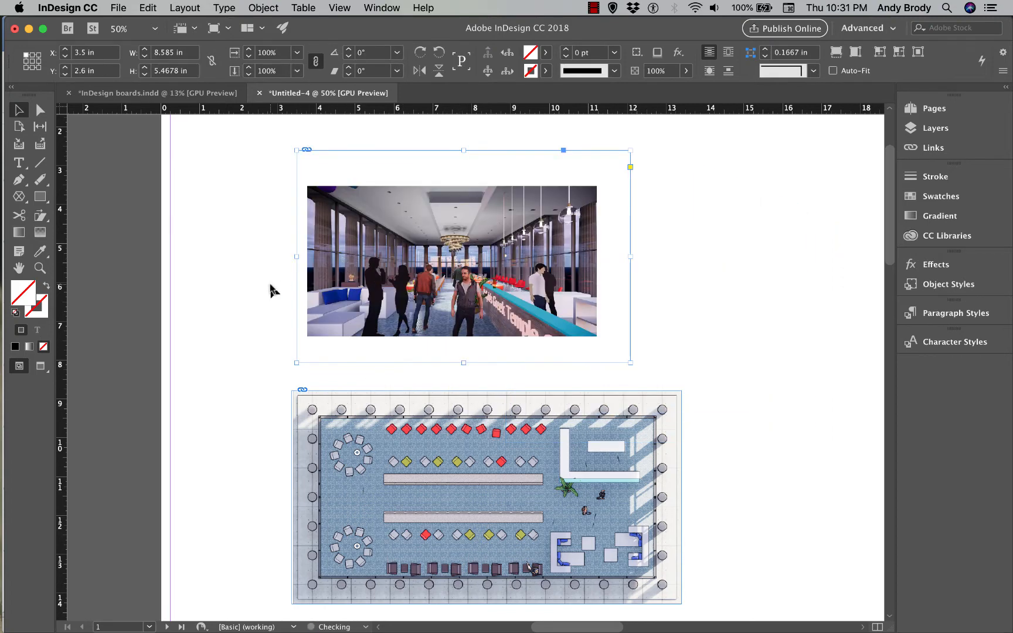
click(410, 422)
key(super+minus)
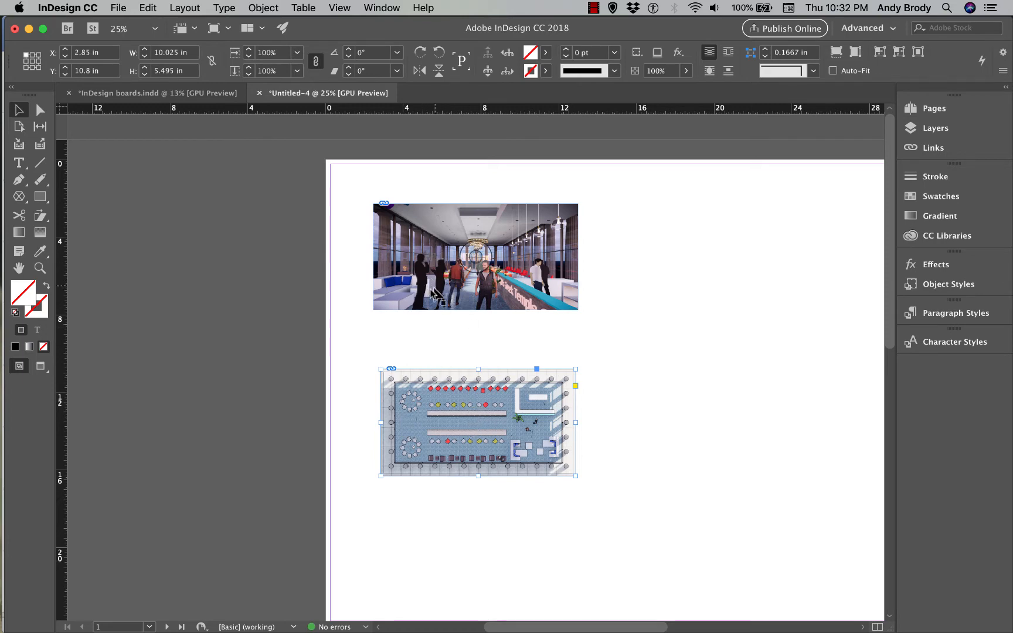
Place View to back composited.psd beside the first rendering at X 14.65 in, Y 2.375 in, about 10.24 x 5.4 in, and check its link
click(423, 338)
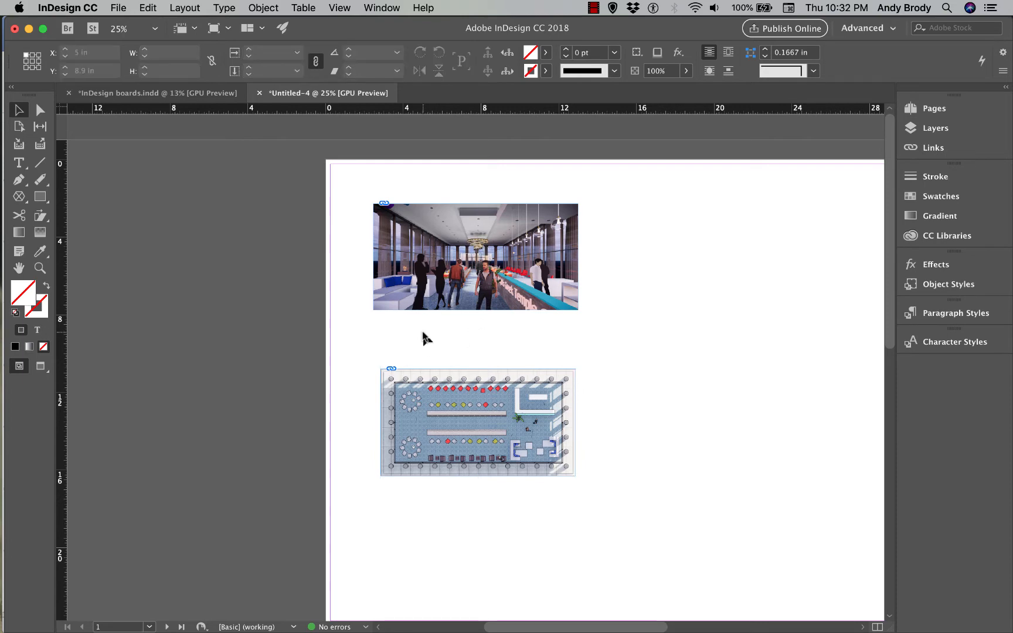
key(super+d)
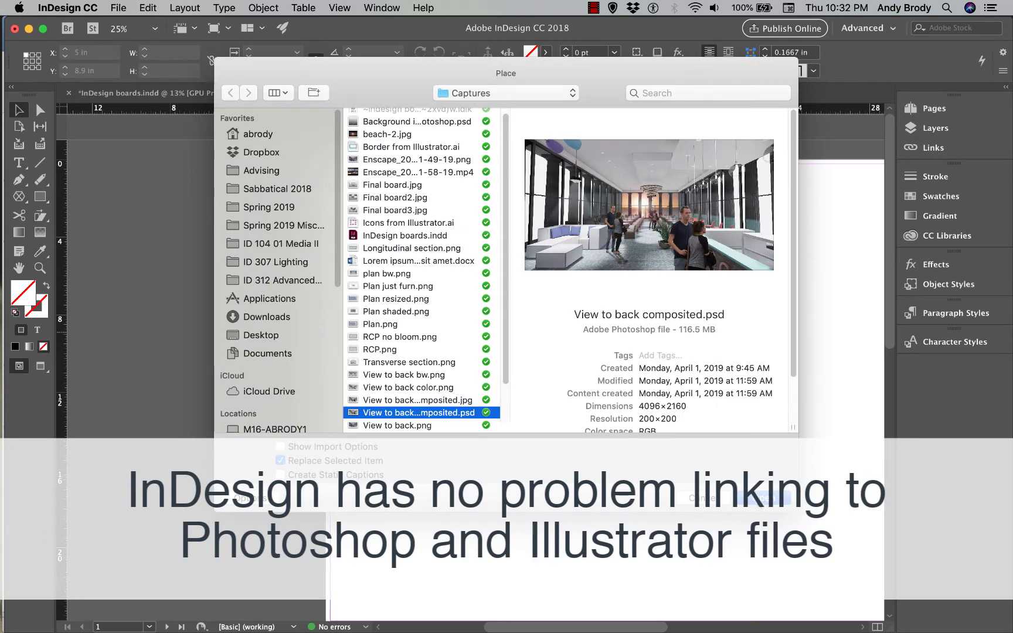
click(762, 499)
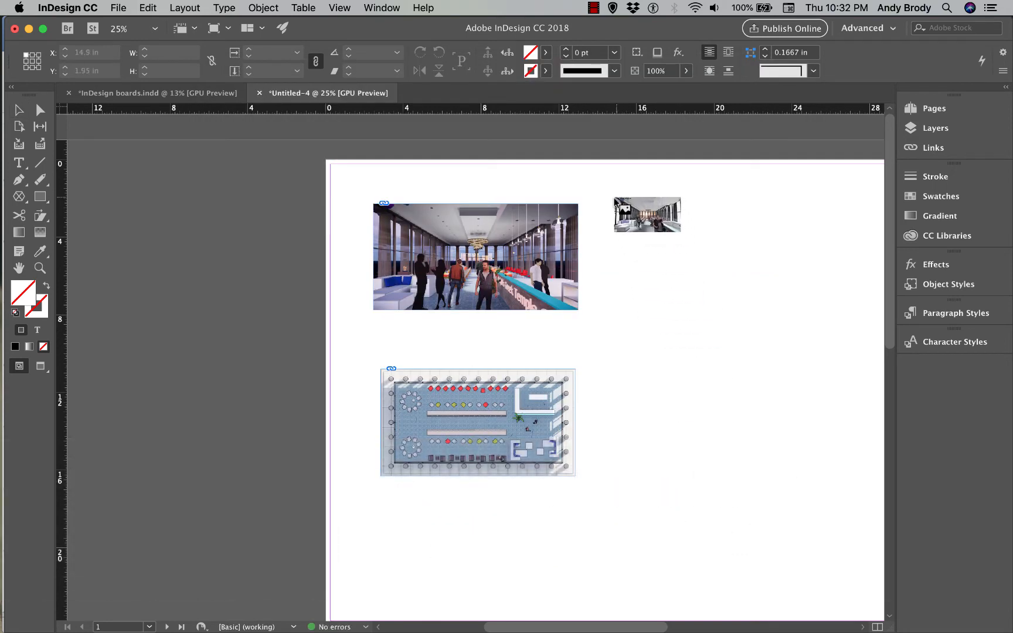
drag(610, 205, 809, 316)
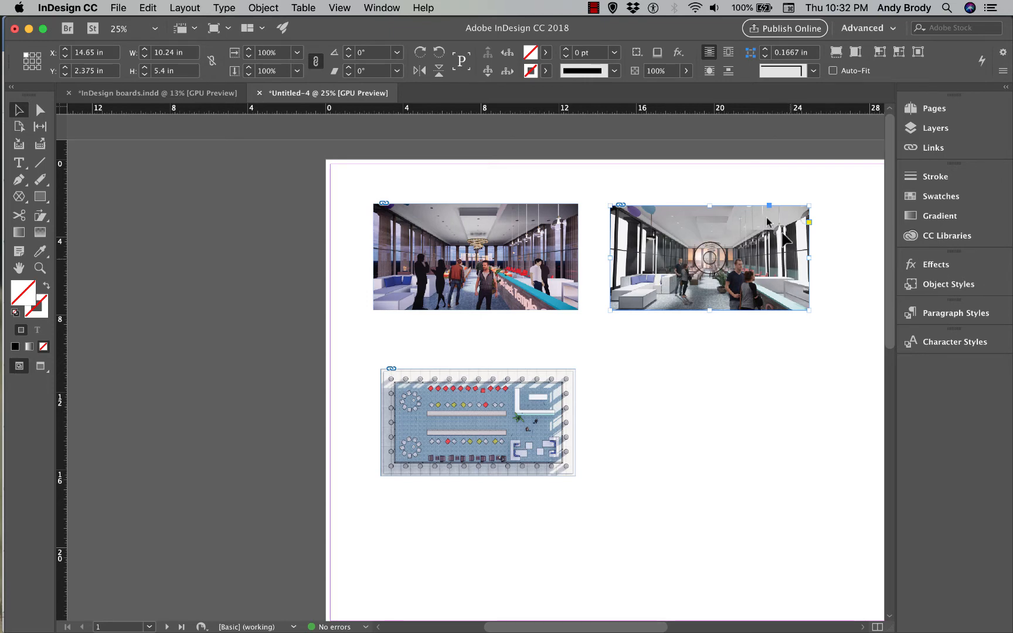
click(915, 148)
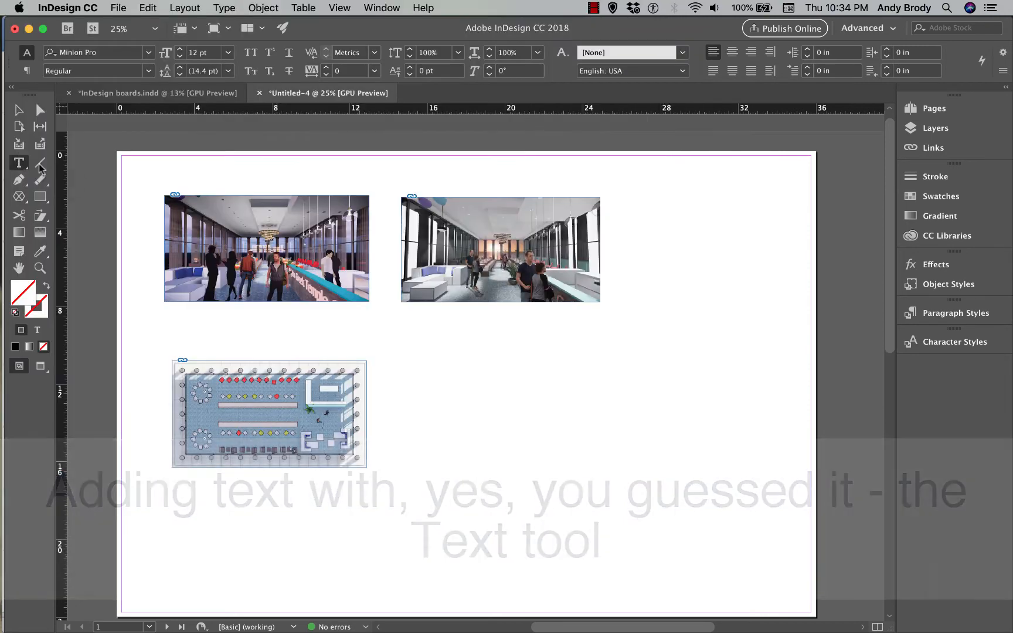
Draw a text frame about 19.1 x 8.85 in below the second rendering and enter "Give me an A" at 220 pt
drag(404, 332, 775, 503)
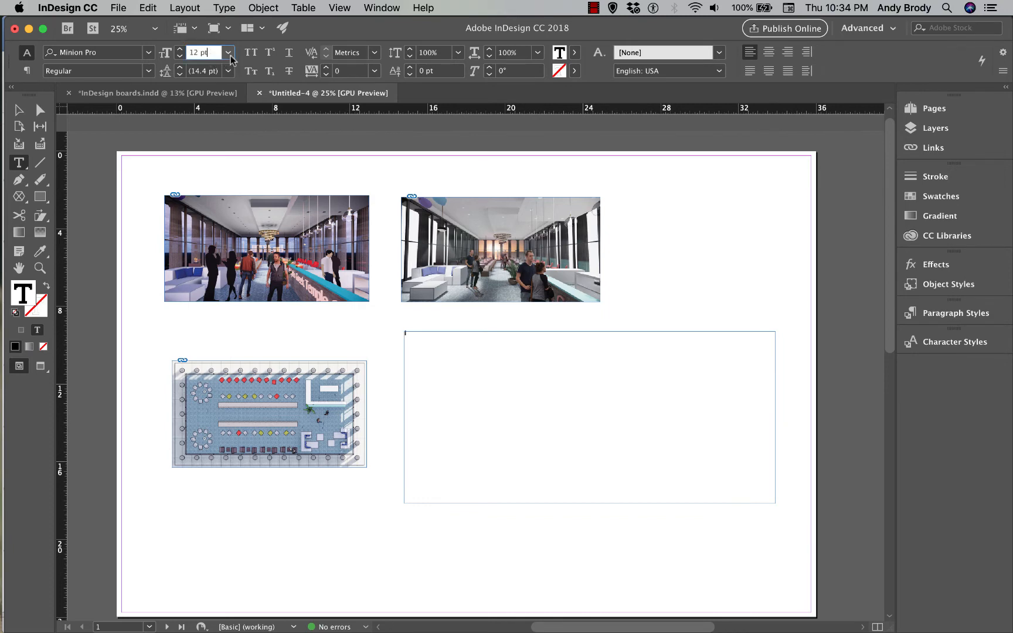
click(229, 53)
click(210, 277)
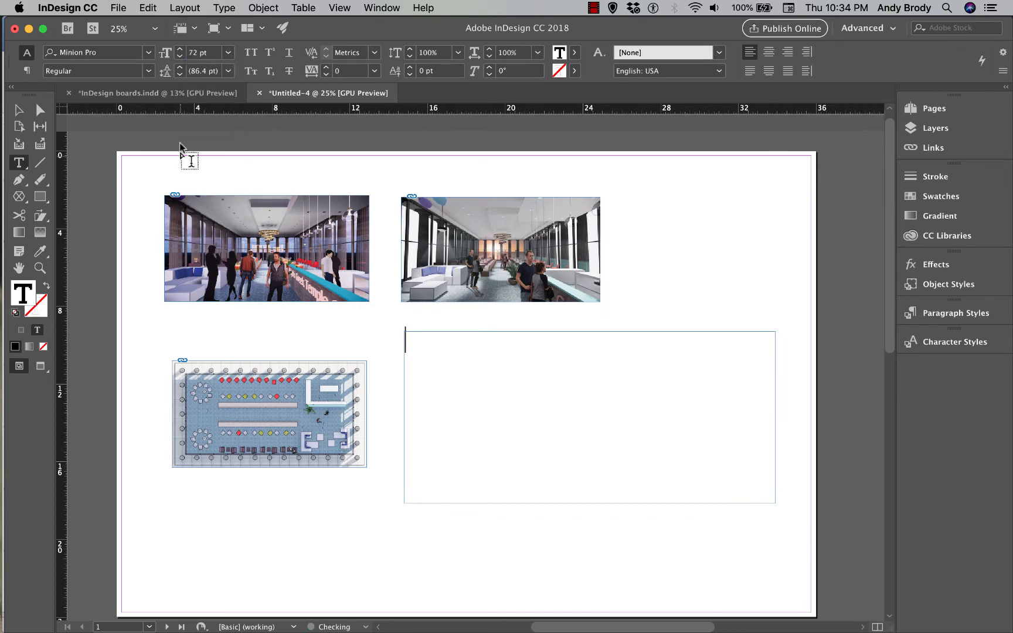
click(197, 53)
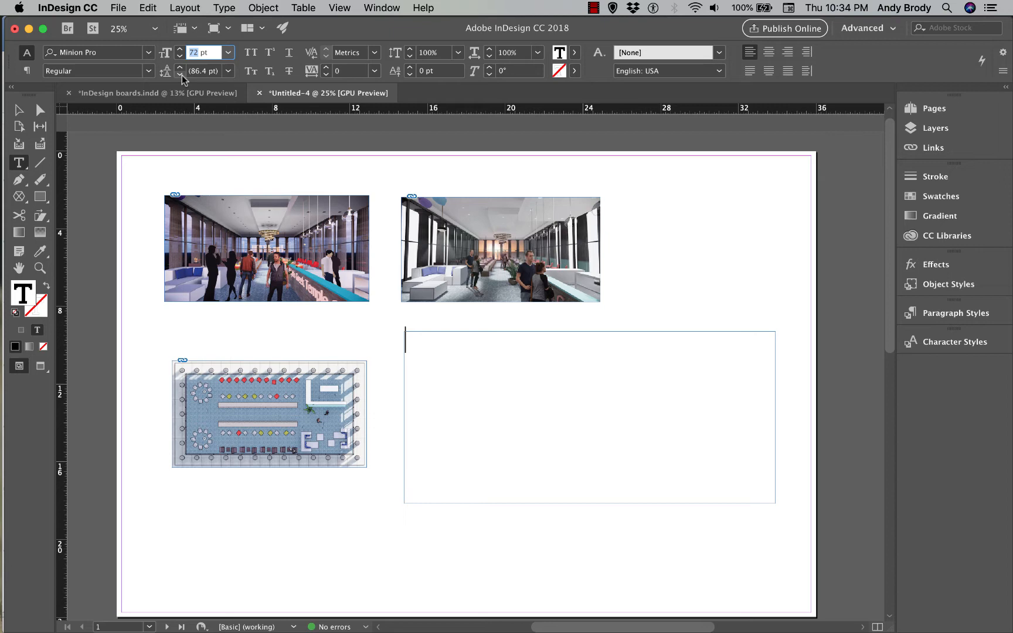
text(220)
key(Return)
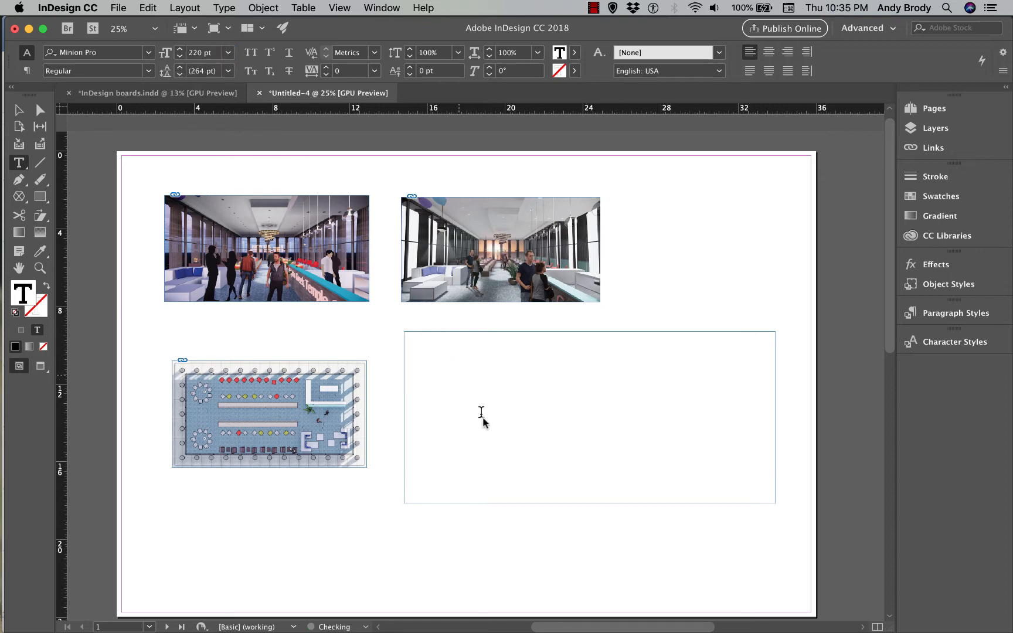
text(Giv)
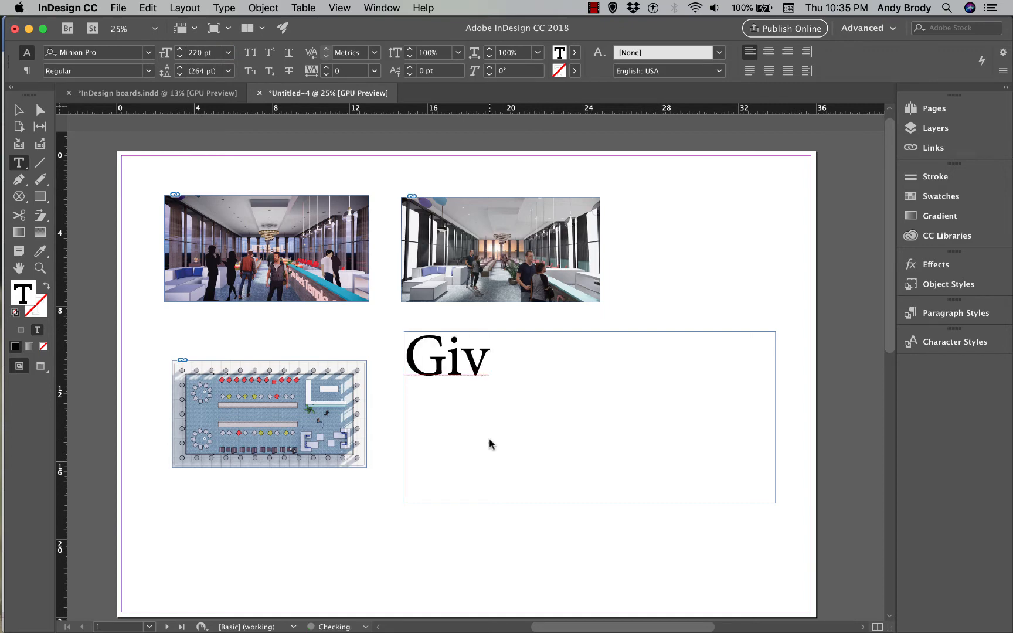
text(e me an A)
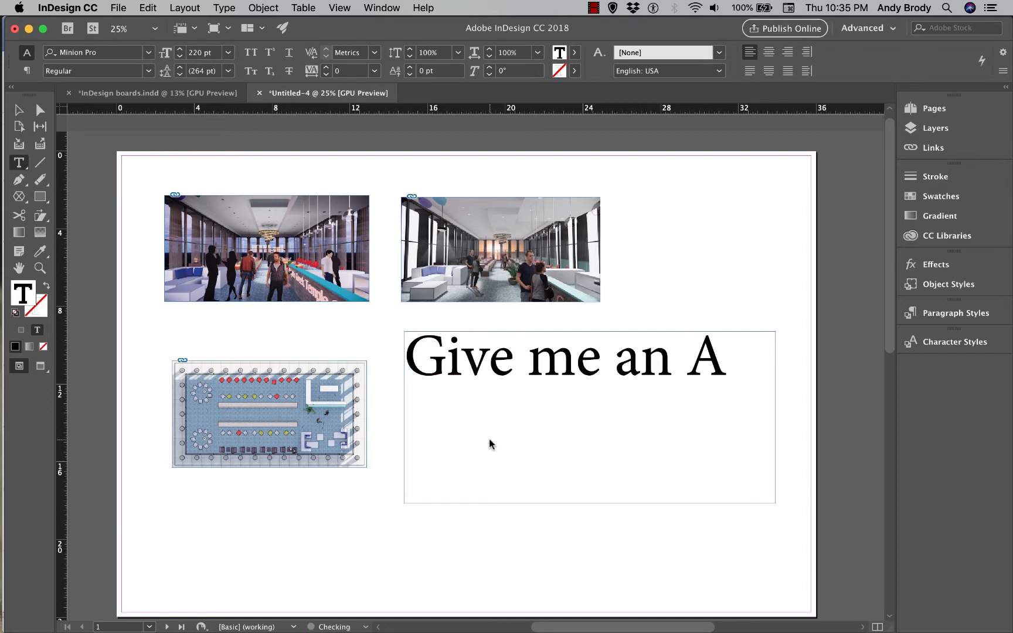
Set the font size of the whole "Give me an A" text to 200 pt
drag(730, 352, 398, 380)
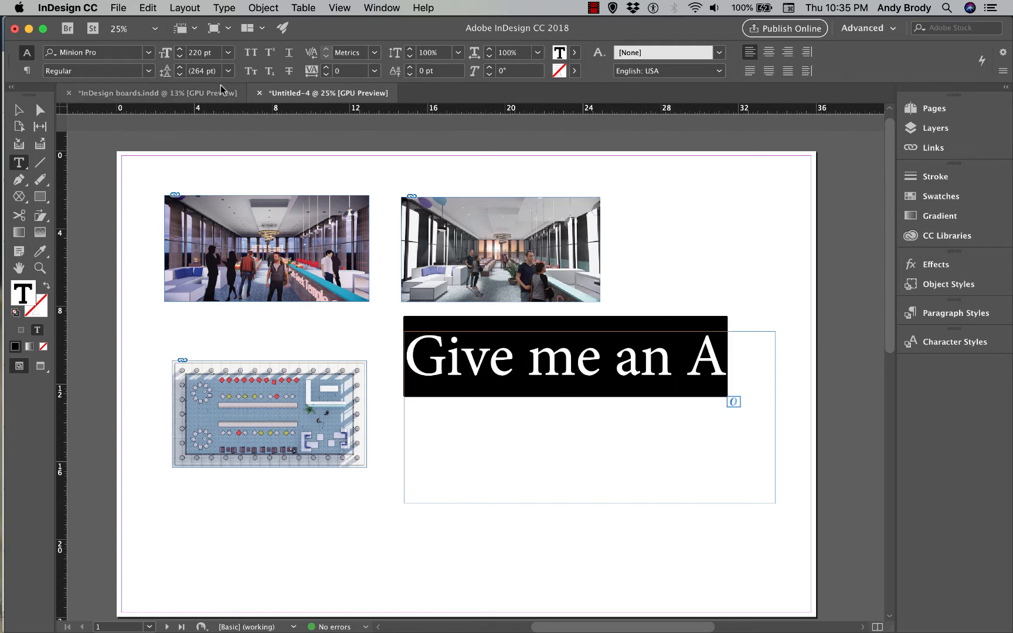
click(226, 54)
click(224, 57)
click(197, 53)
key(BackSpace)
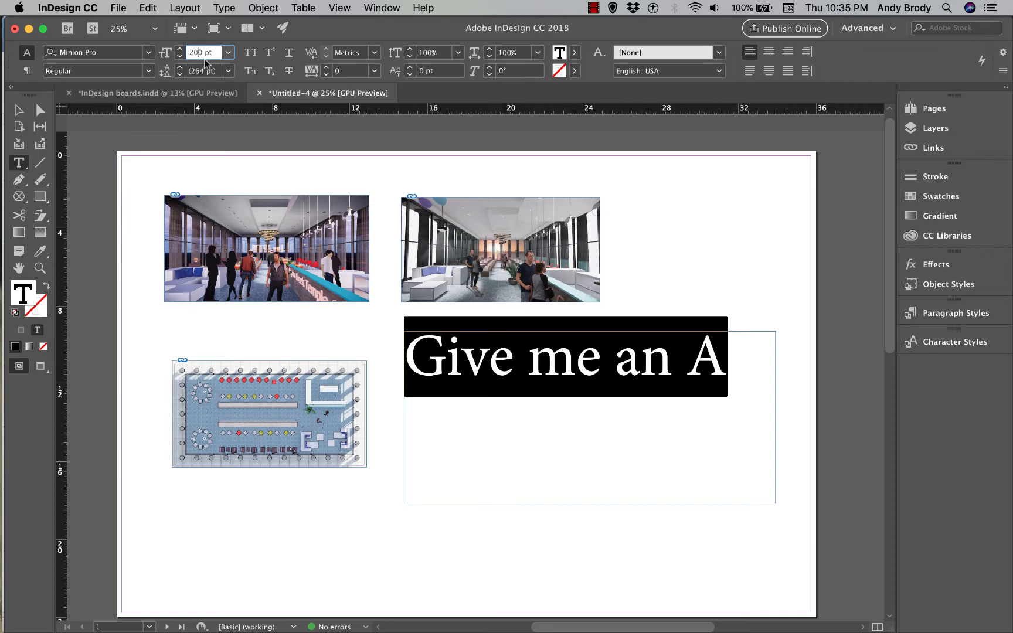
text(0)
key(Return)
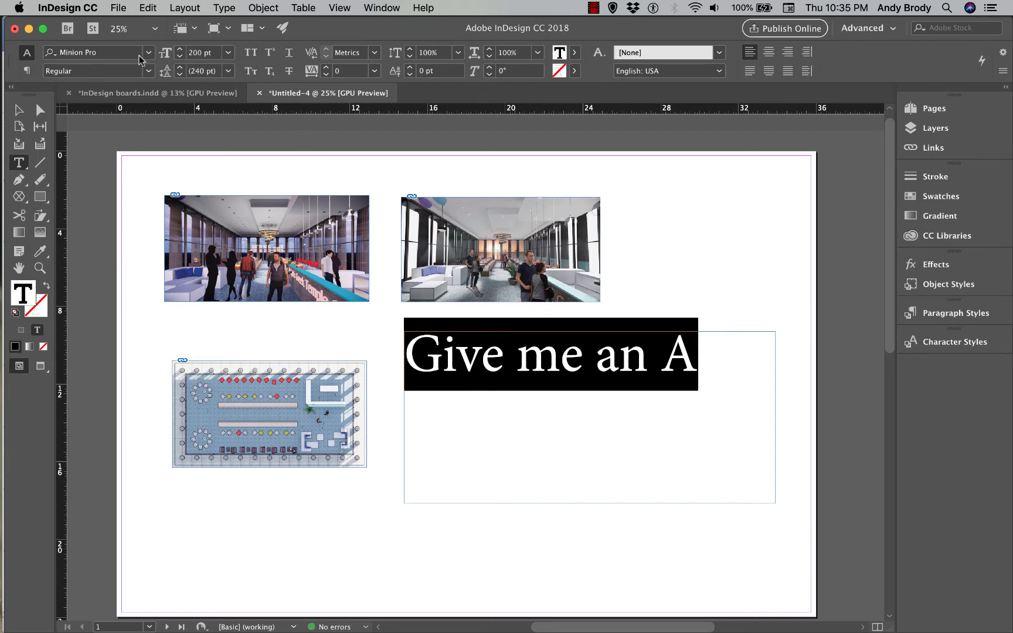
Look through the available fonts for the selected text, keeping Minion Pro
click(148, 53)
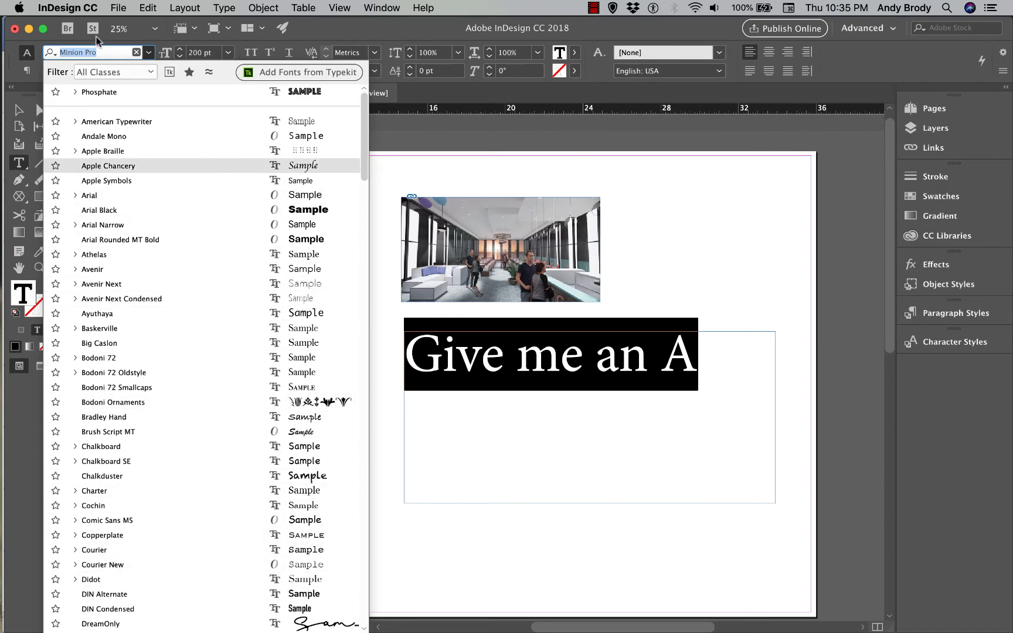
click(19, 110)
click(593, 157)
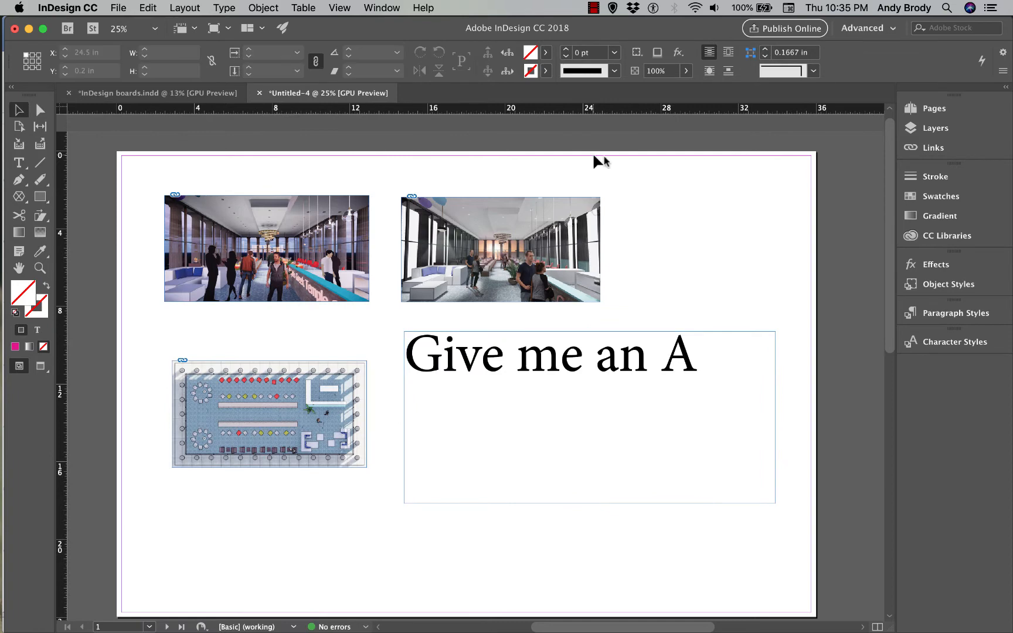
Shrink the "Give me an A" text frame to about 16.325 x 3.95 in, keeping its upper-left corner in place
click(643, 356)
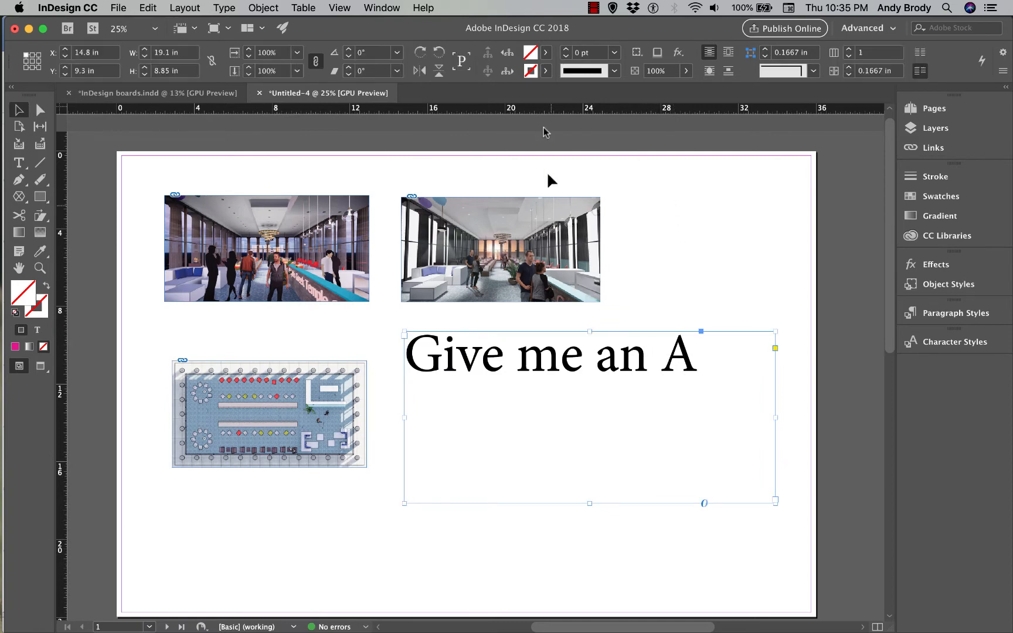
click(546, 56)
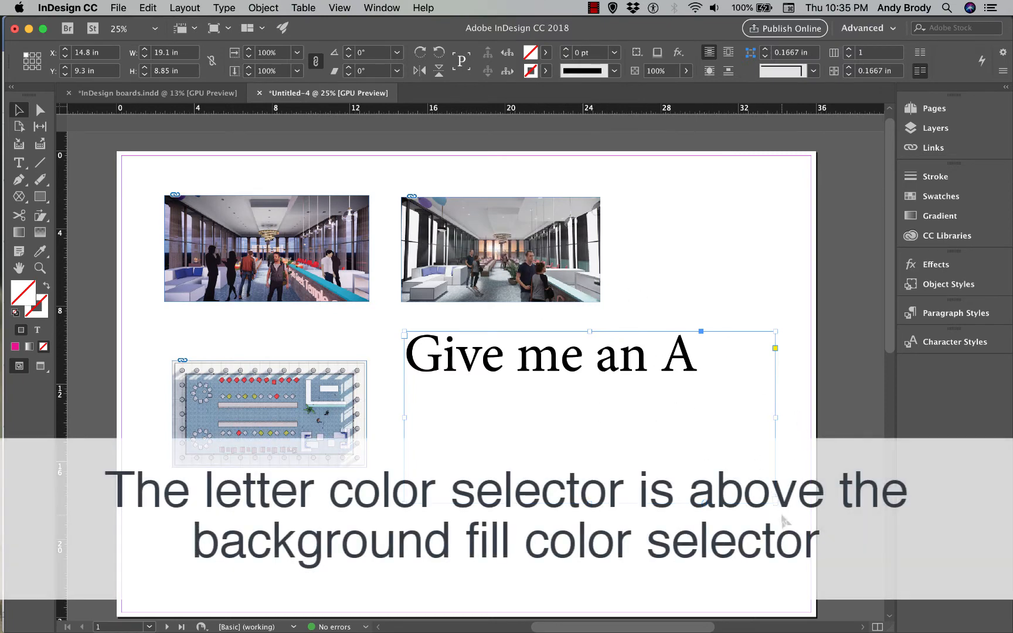
drag(773, 504, 721, 409)
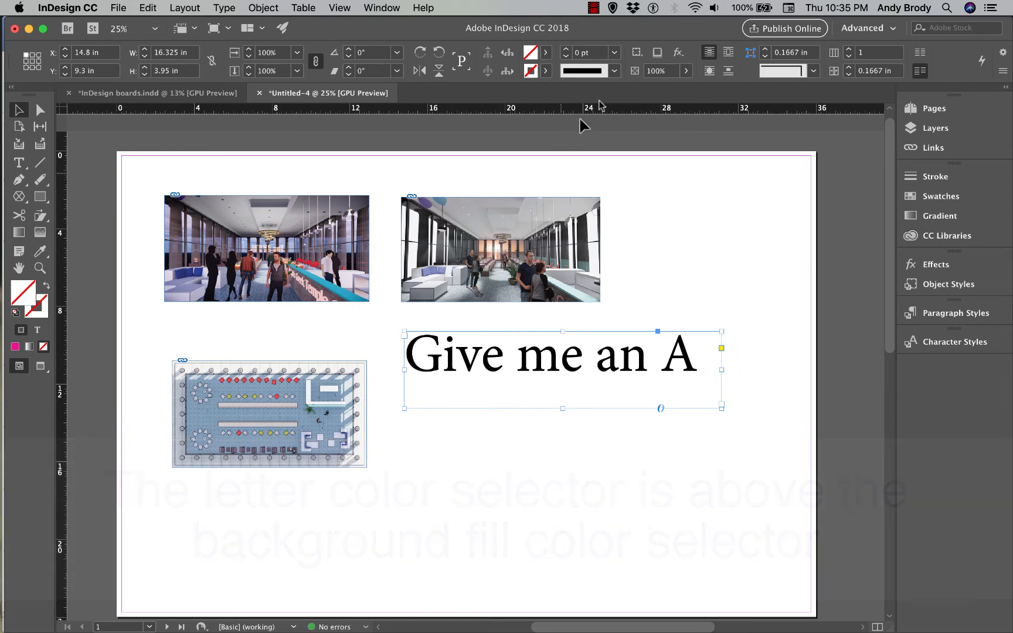
Try a magenta fill (C=0 M=100 Y=0 K=0) on the text frame, and undo it
click(546, 52)
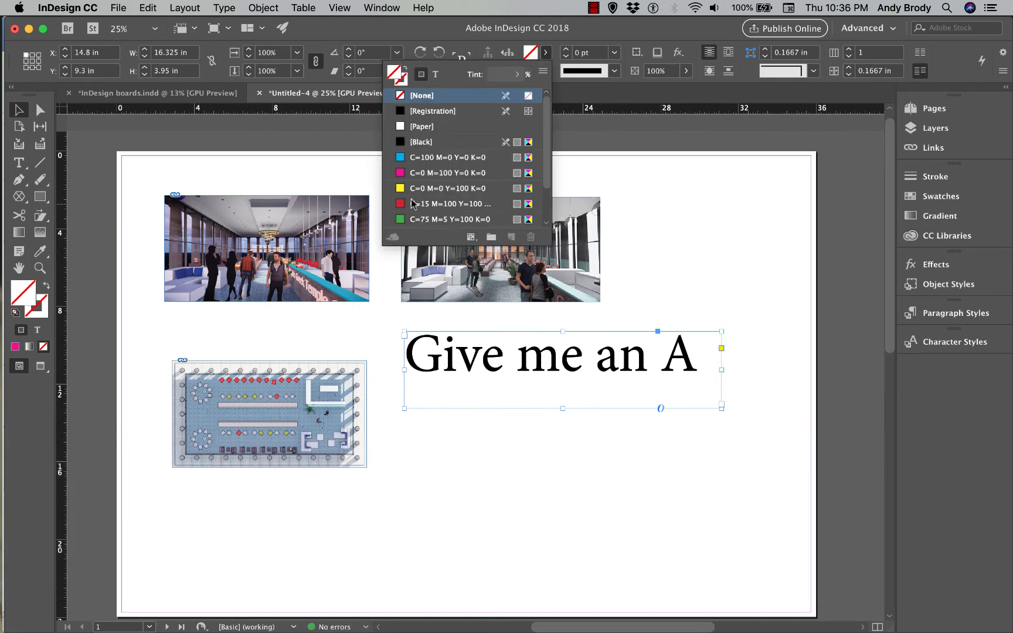
click(411, 175)
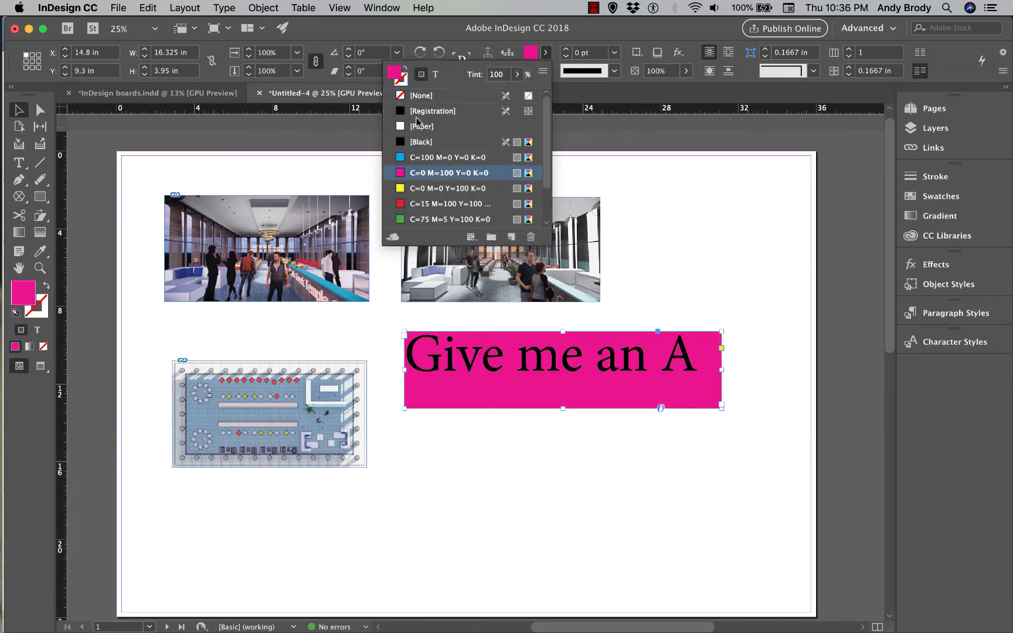
double_click(564, 394)
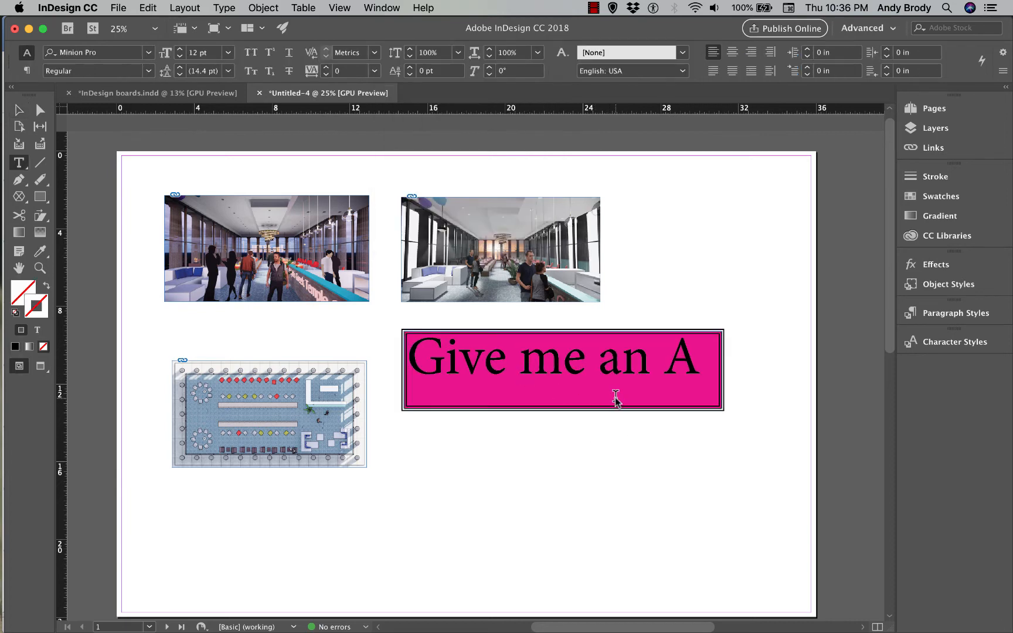
key(Escape)
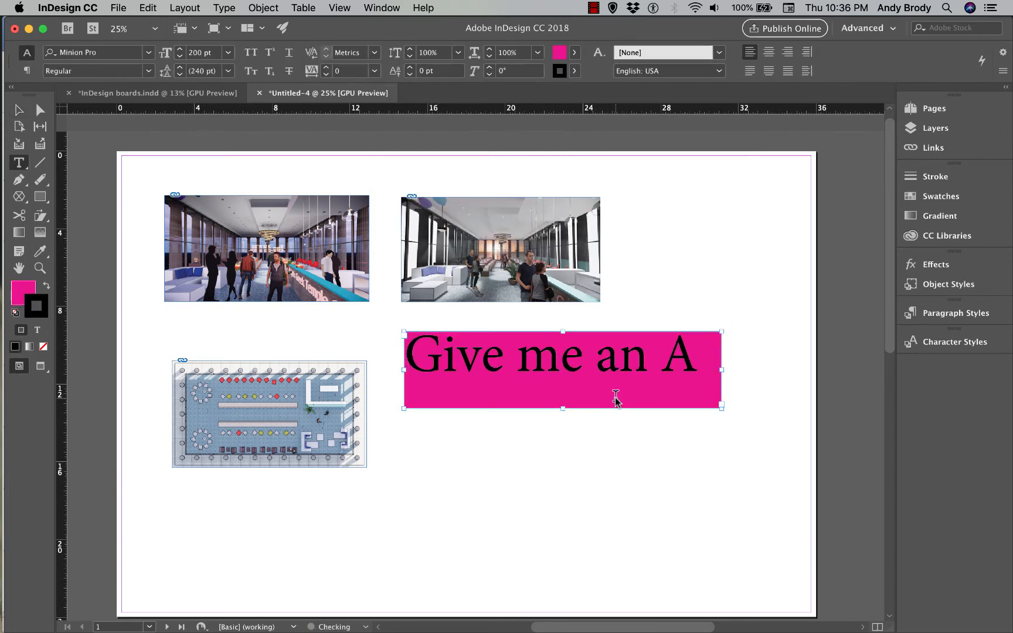
key(super+z)
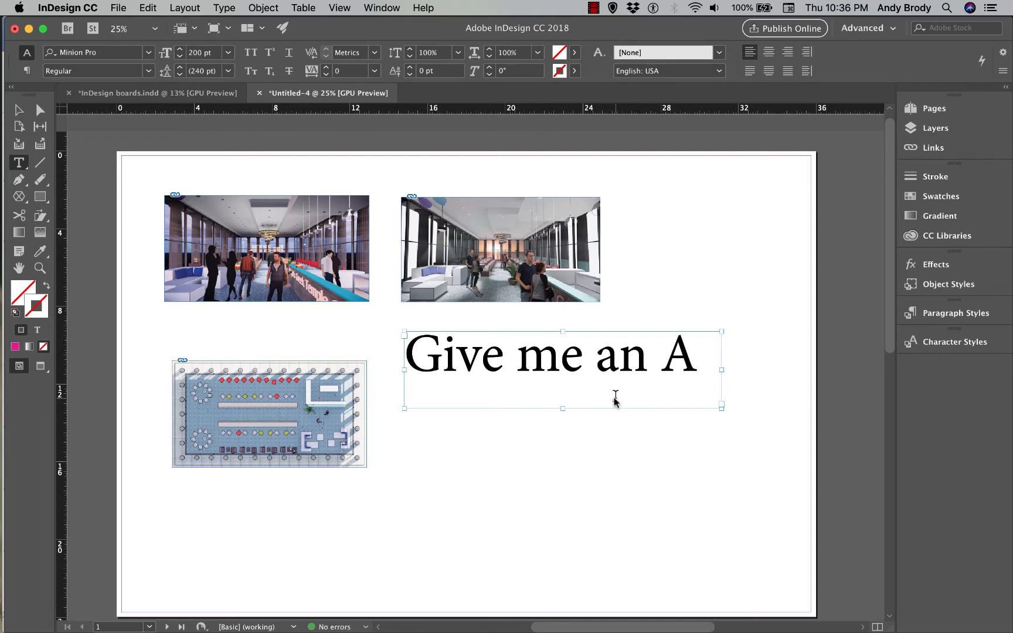
Add a Drop Shadow effect to the "Give me an A" text frame, with its settings moved clear of the text
click(19, 111)
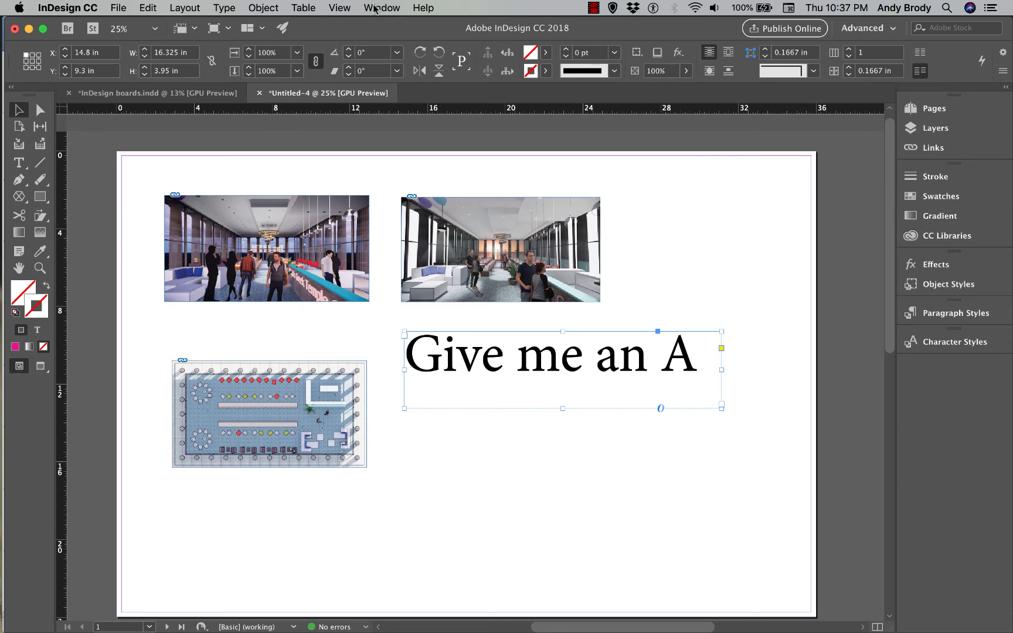
click(375, 8)
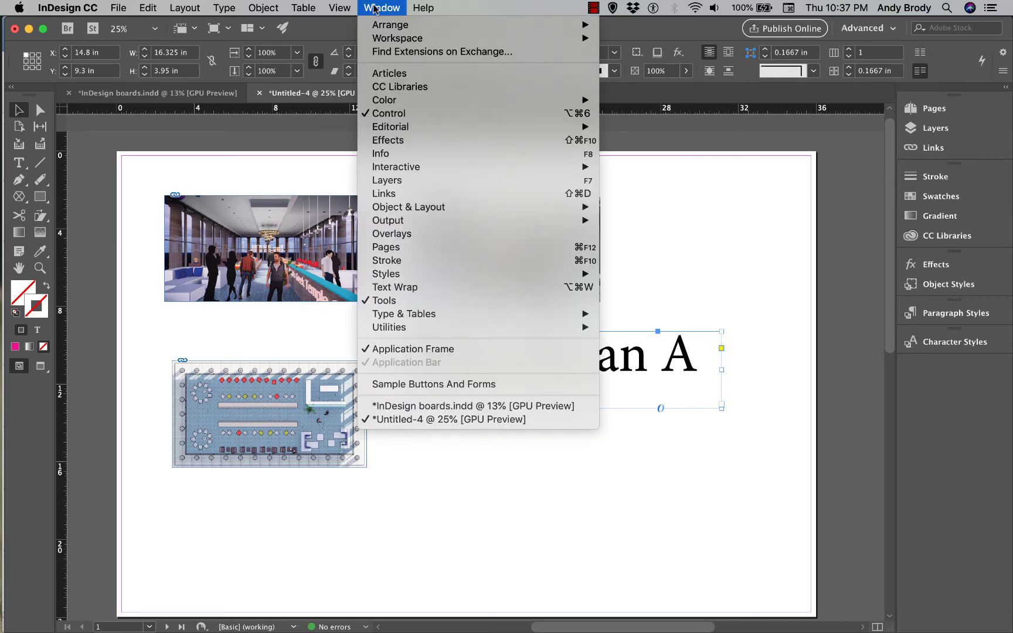
click(404, 140)
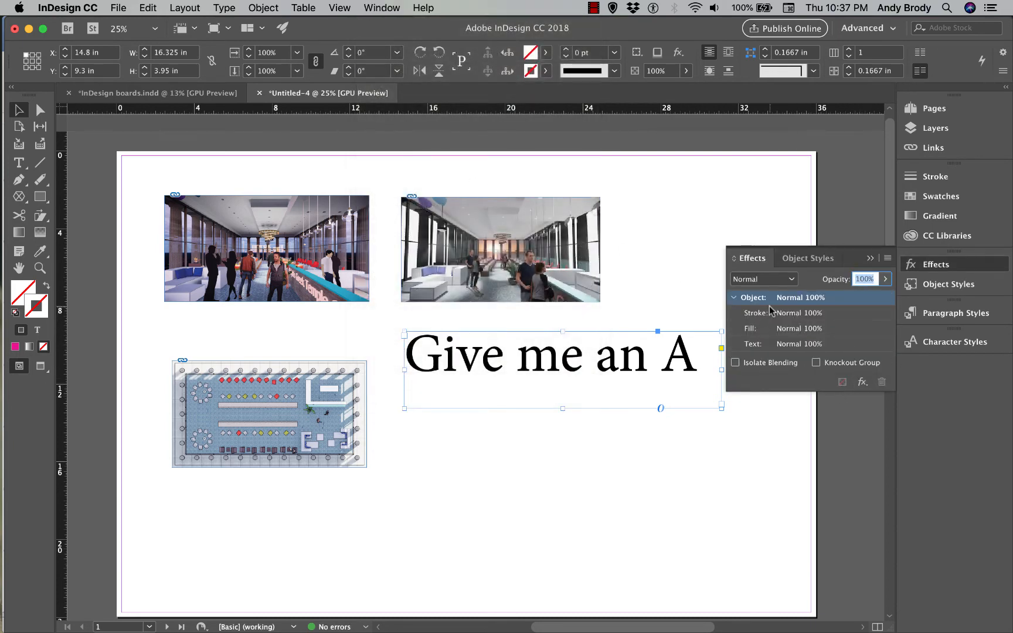
click(864, 384)
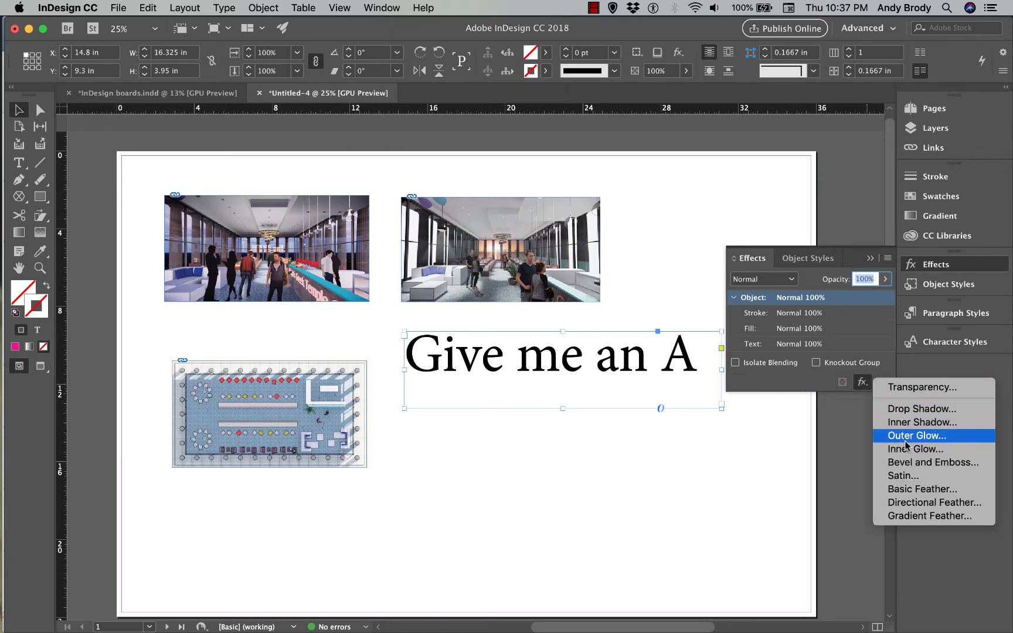
click(922, 409)
drag(206, 57, 235, 29)
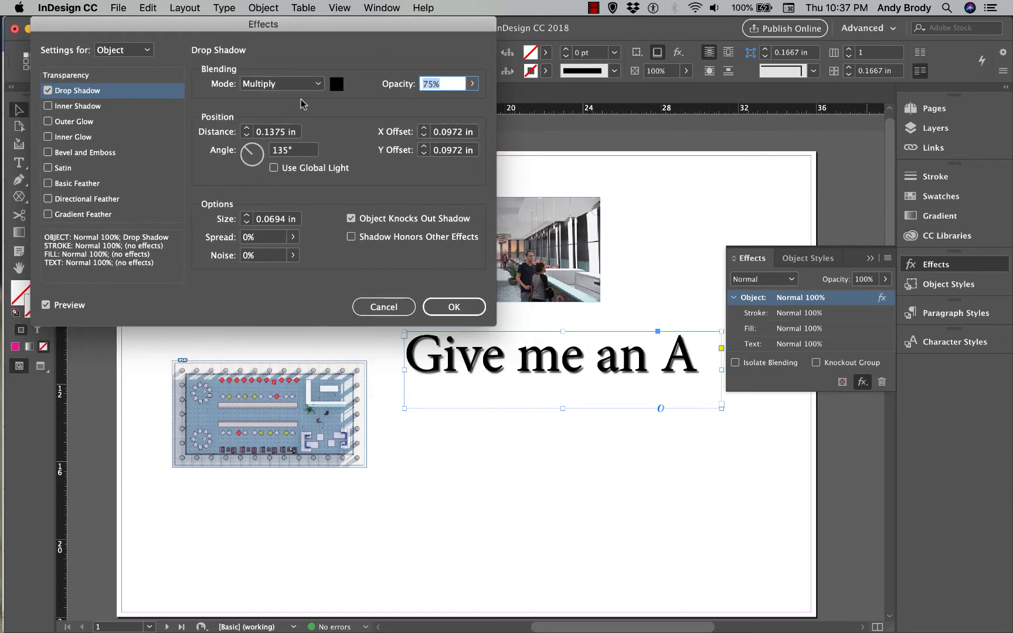
Set the drop shadow's distance to 0.1875 in
click(247, 130)
click(247, 130)
click(246, 130)
click(247, 129)
click(246, 135)
click(247, 136)
click(247, 135)
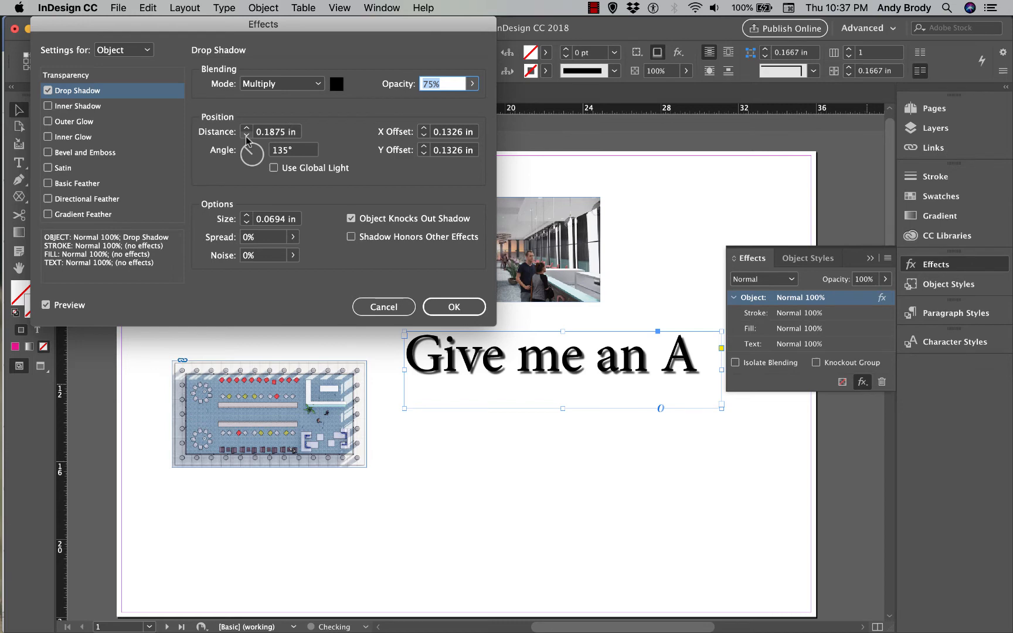
Set the drop shadow's size to 0.1875 in and its angle to 140°, and apply the effect
click(246, 223)
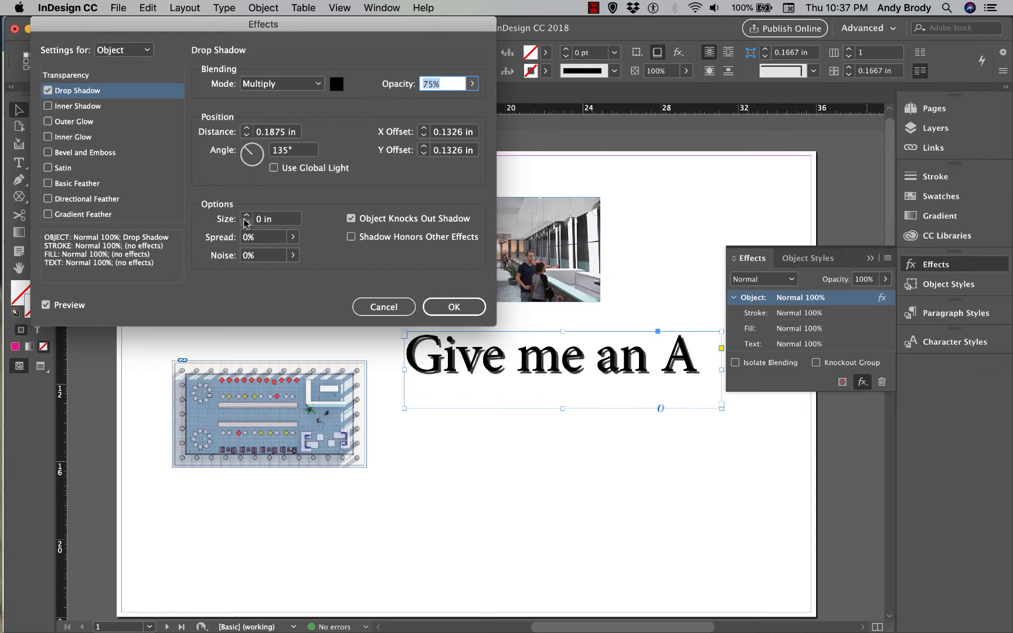
click(246, 215)
click(246, 215)
click(246, 215)
click(246, 216)
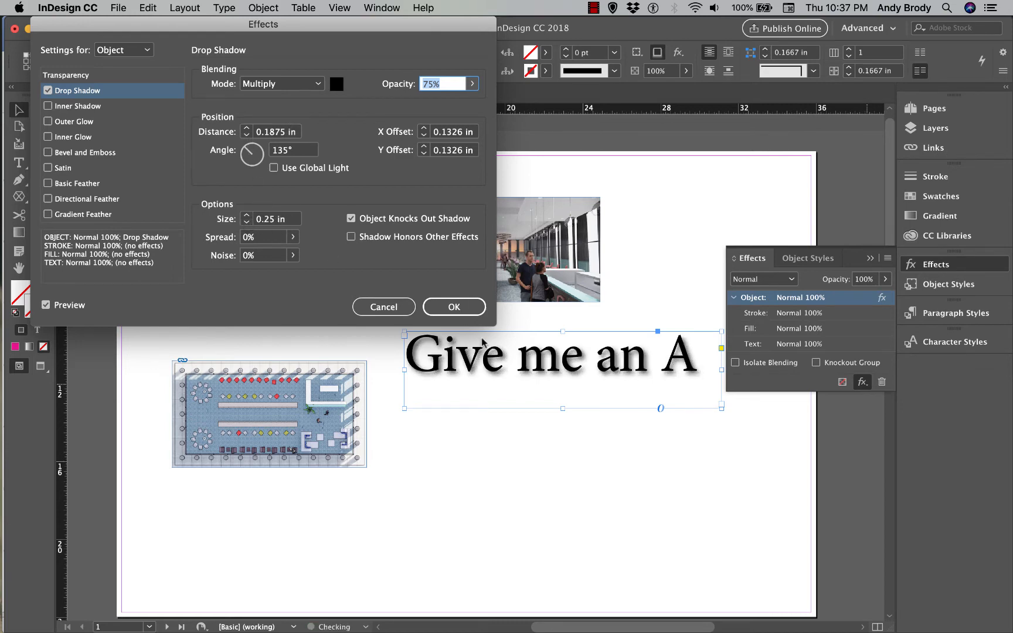
click(246, 222)
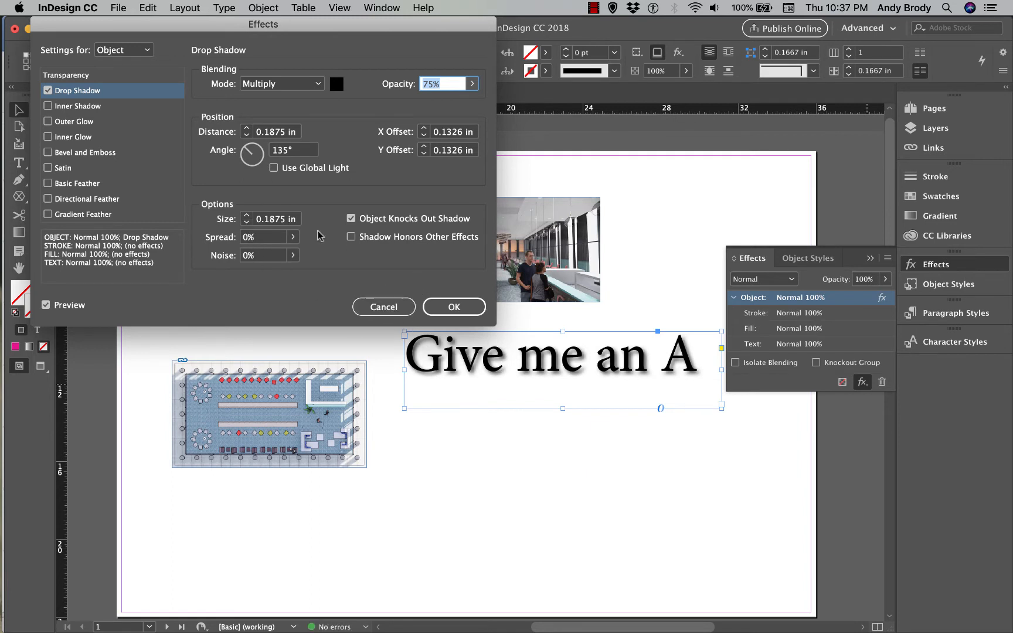
mouse_move(246, 152)
mouse_down()
mouse_move(258, 151)
mouse_move(247, 153)
mouse_up()
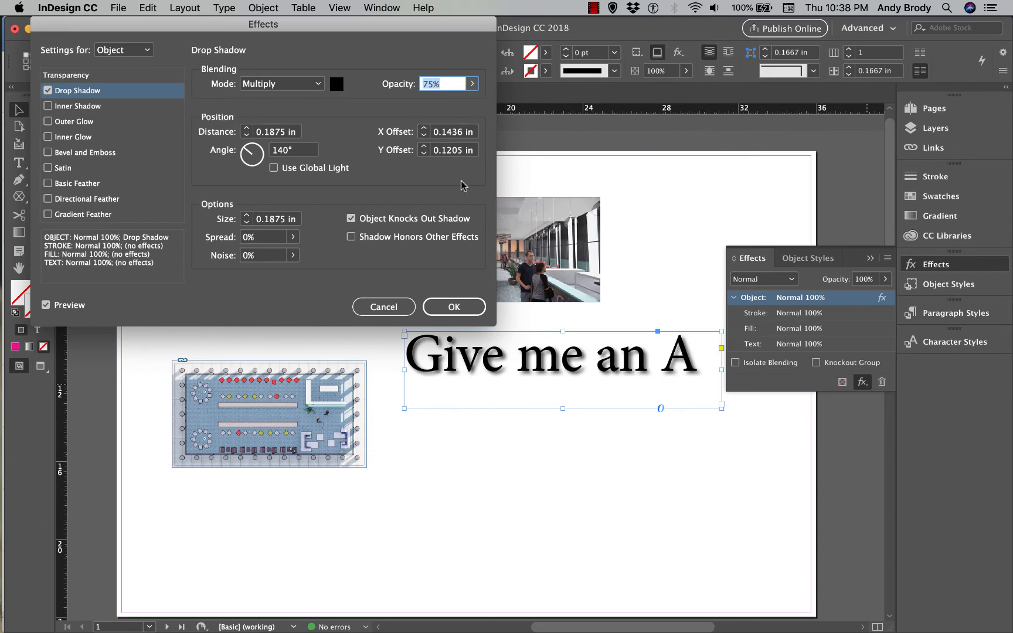
click(454, 307)
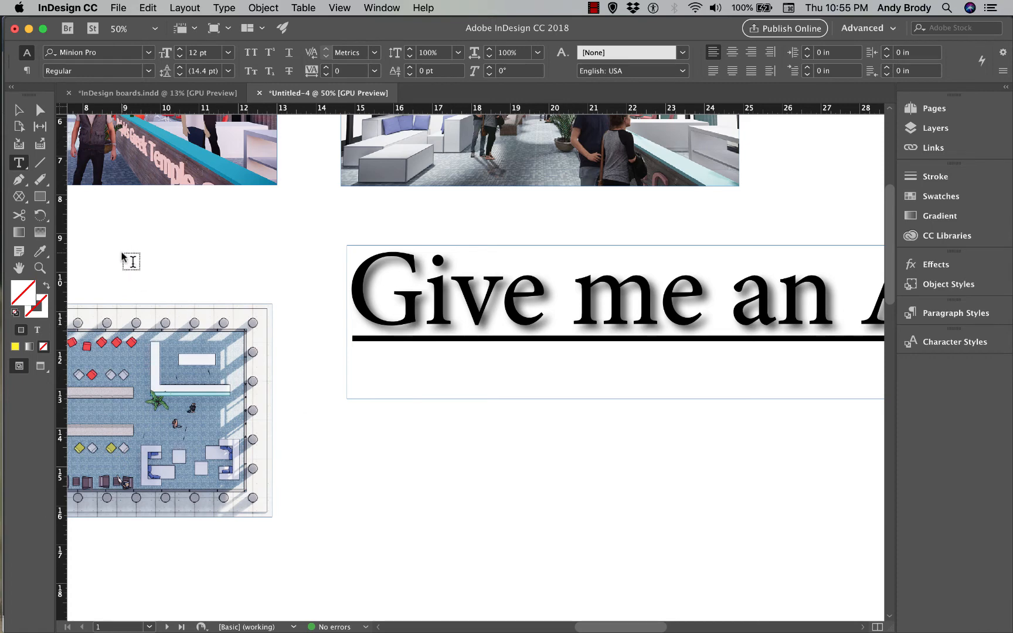
Draw an open Pen path about 11.66 x 1.32 in below the text frame, with a straight zigzag leading into smooth waves
click(19, 181)
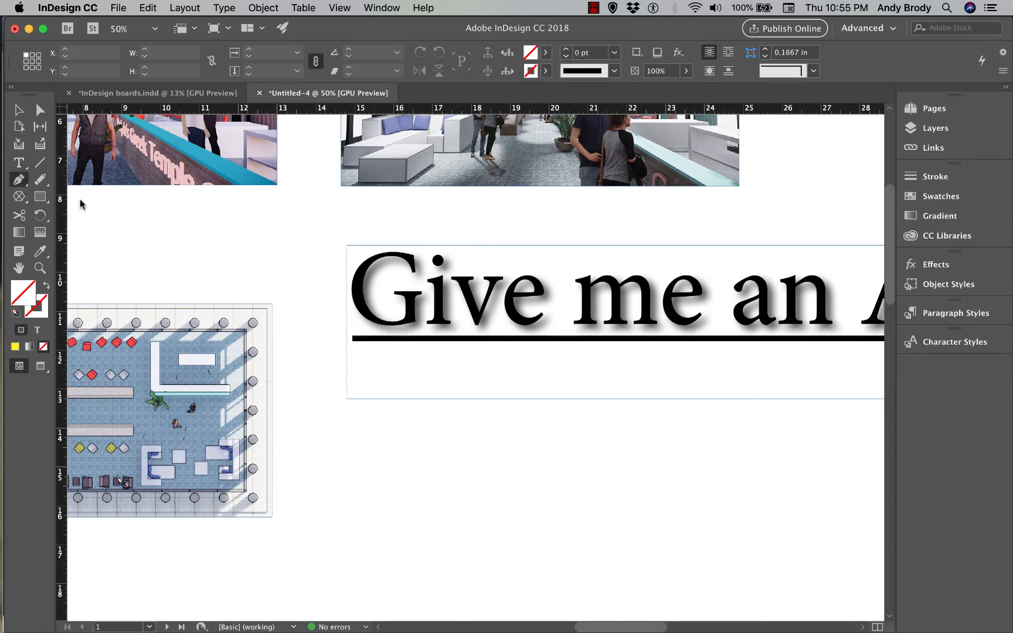
click(356, 497)
click(422, 449)
click(512, 493)
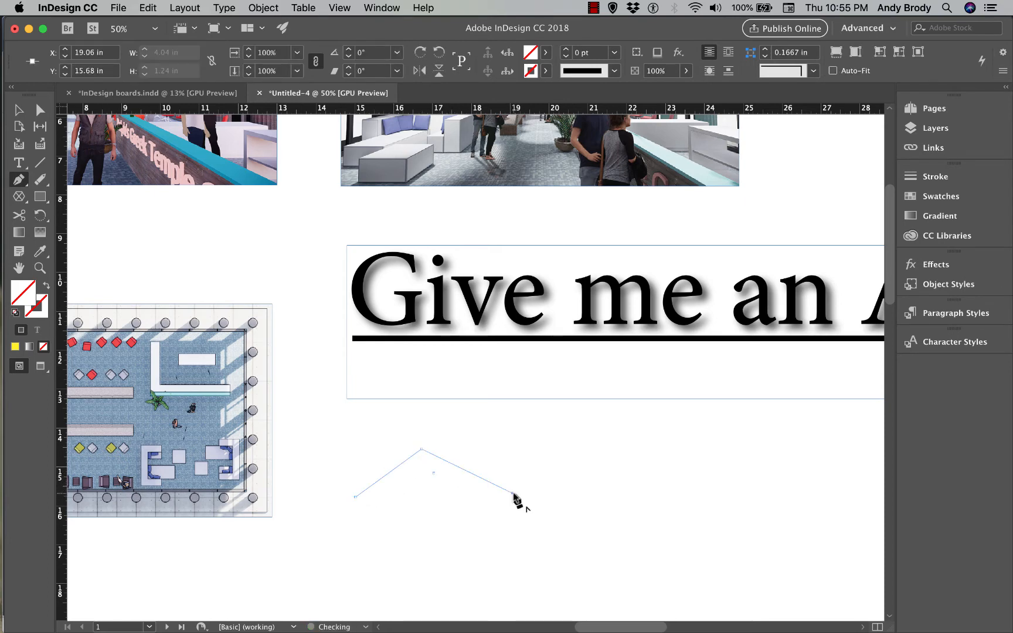
drag(593, 447, 622, 447)
drag(655, 491, 693, 488)
drag(756, 445, 794, 449)
click(808, 467)
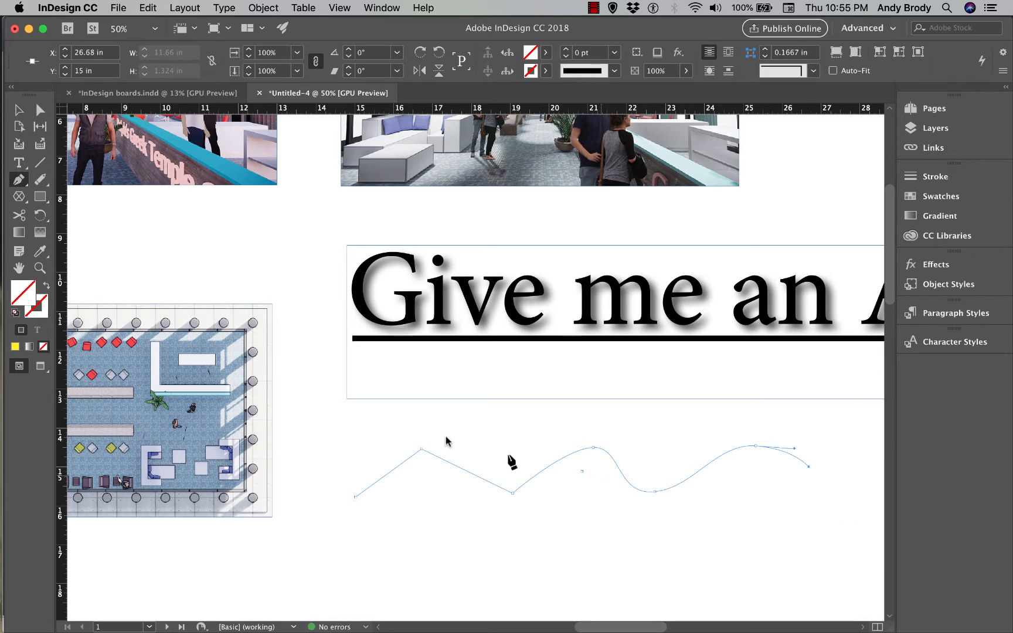
Convert the drawn zigzag-and-wave path into a type path with the Type on a Path tool, at 24 pt text size
click(18, 169)
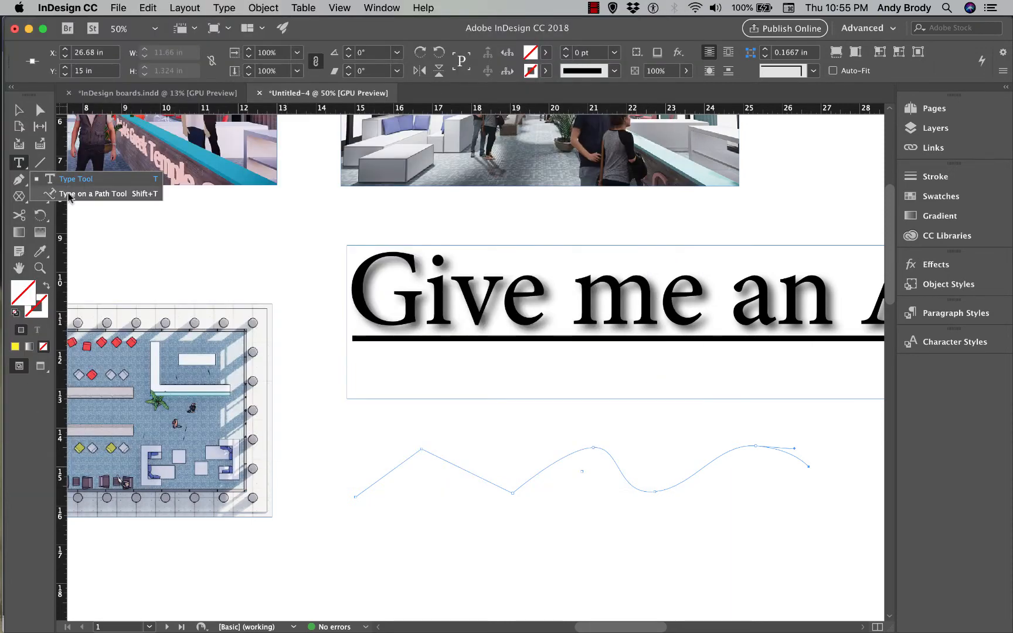
click(68, 195)
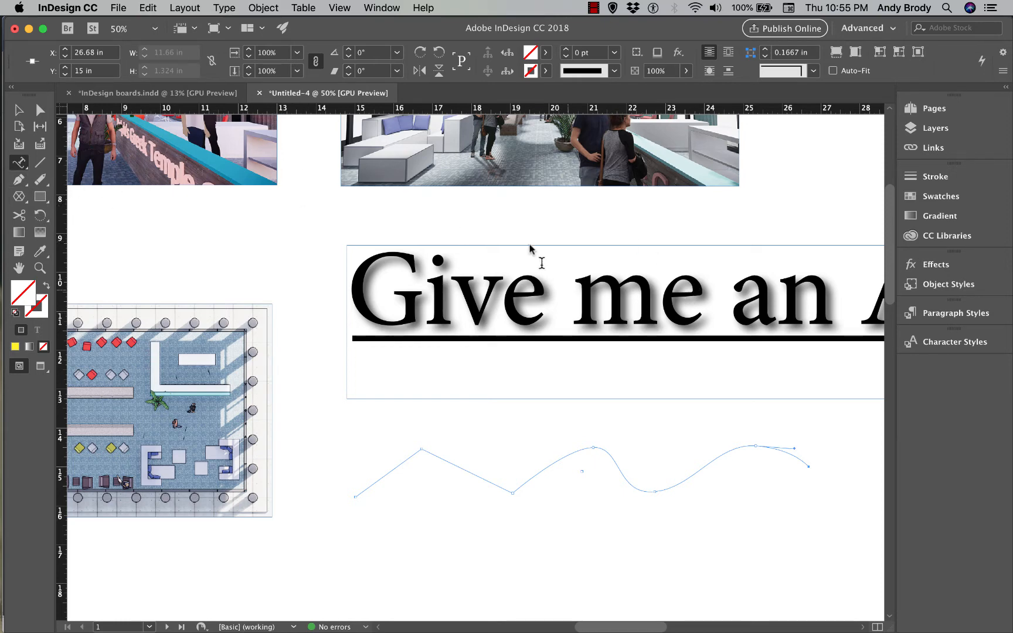
click(457, 467)
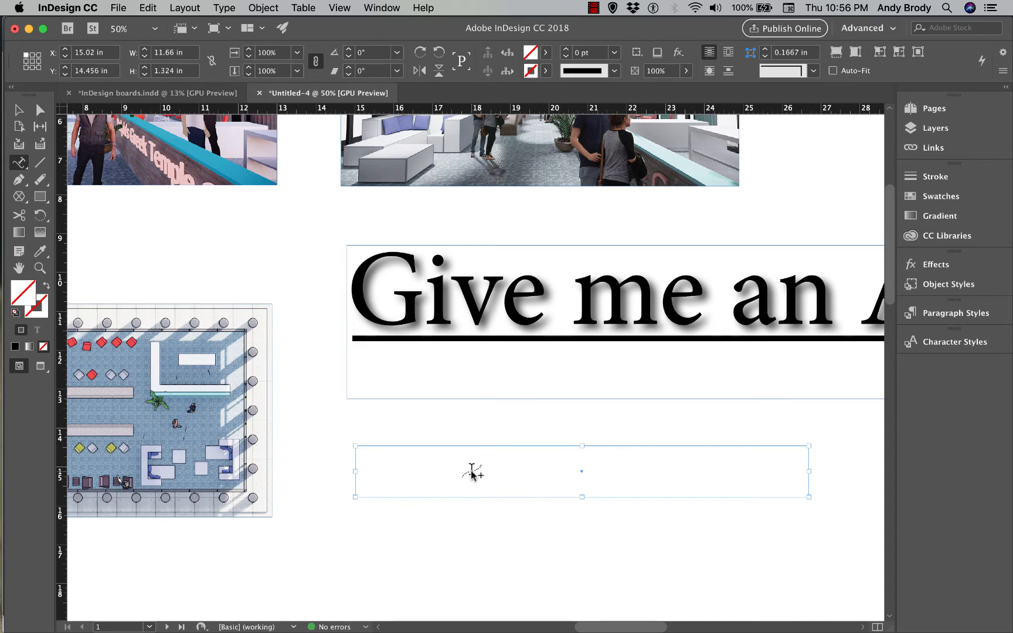
click(530, 481)
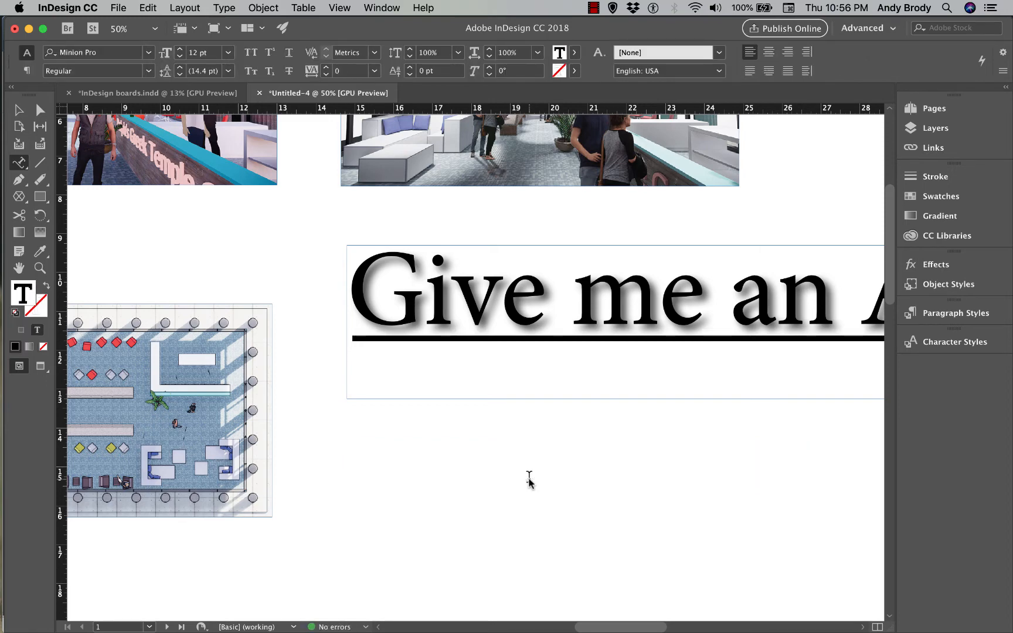
click(228, 52)
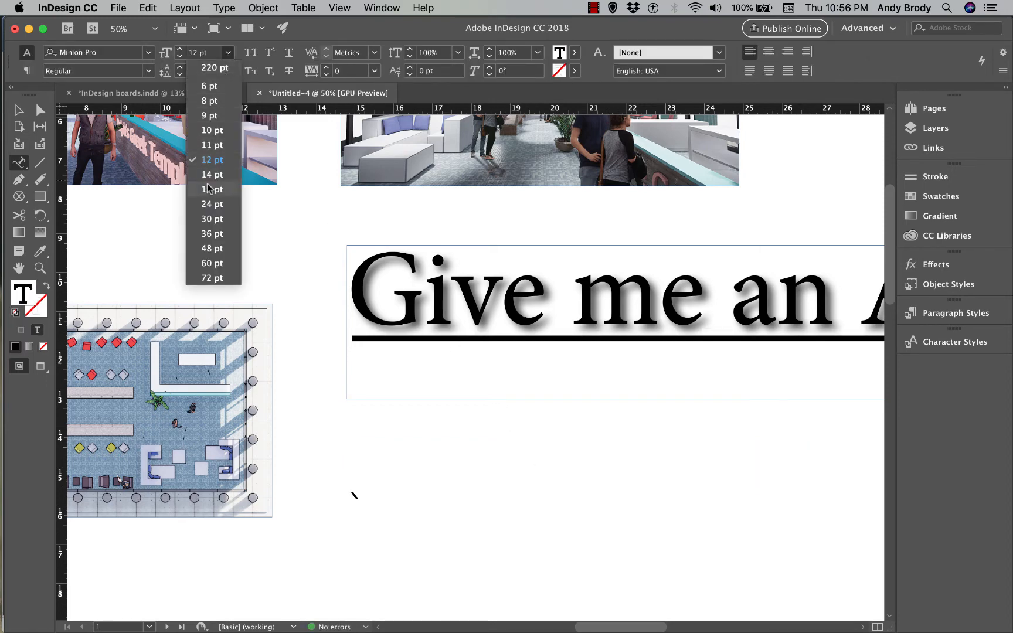
click(213, 205)
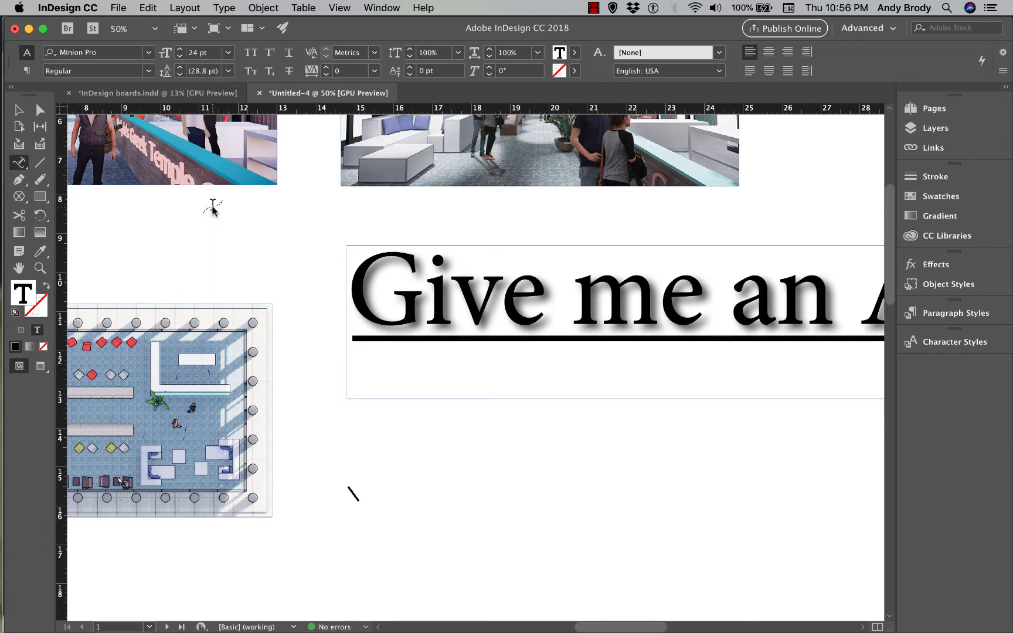
Enter the sentence starting "The quick brown fox jumped over the lazy" along the path and finish text editing
text(The quick brown fo)
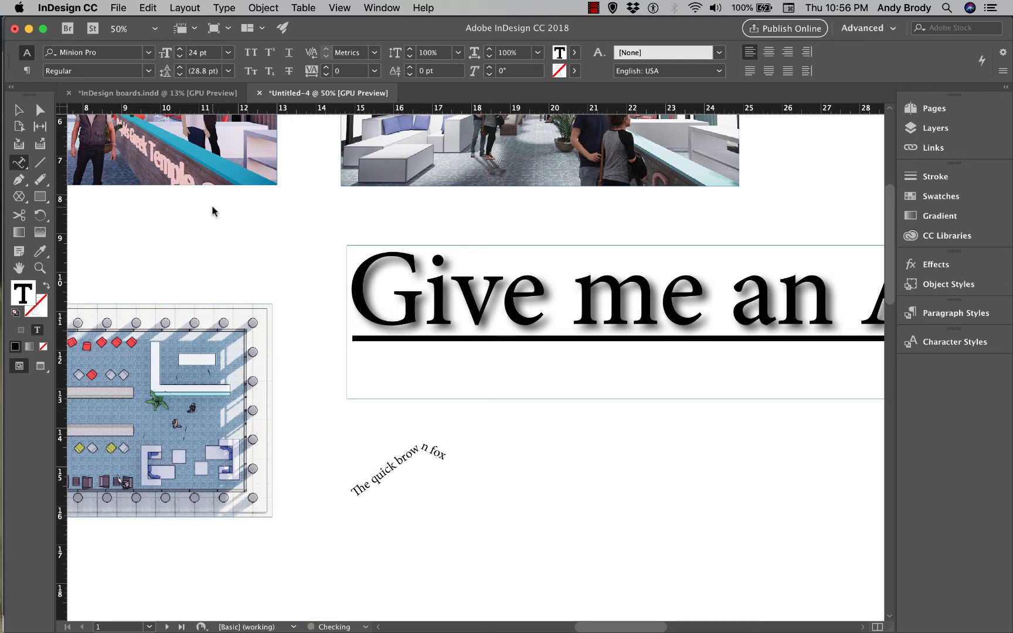
text(x jumped over)
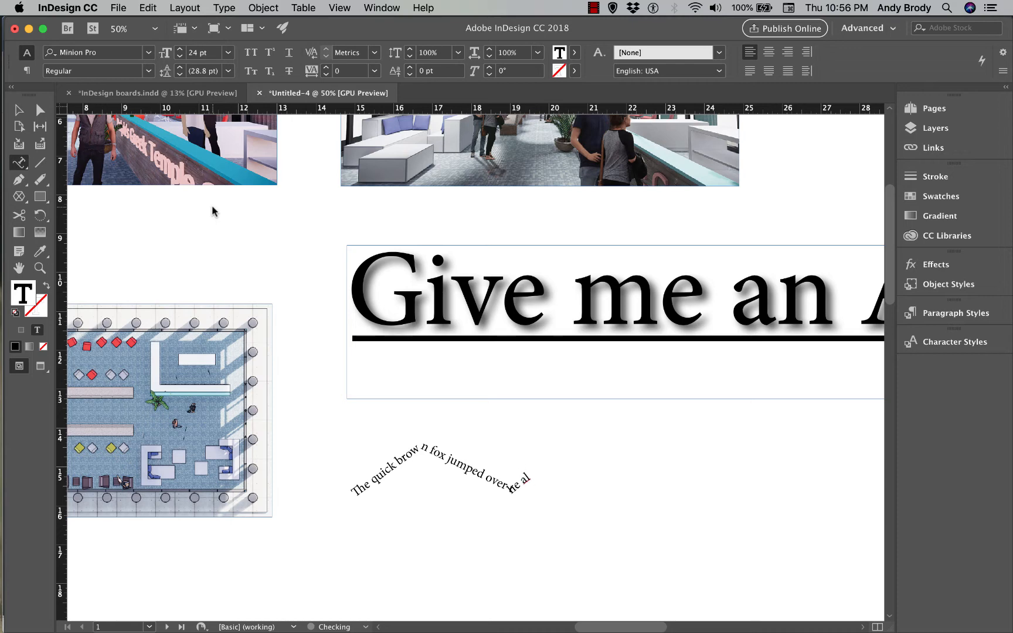
text( the lazy do)
key(Escape)
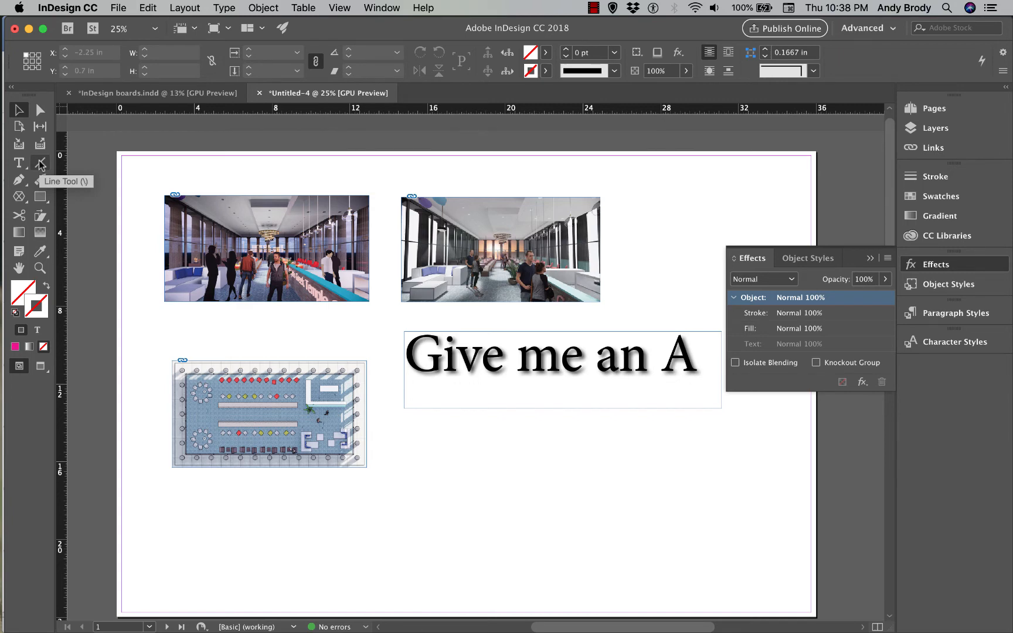
Draw a horizontal line about 15 in long beneath the "Give me an A" text and shift it slightly into place
click(40, 164)
drag(422, 394, 713, 393)
click(27, 109)
drag(505, 399, 491, 392)
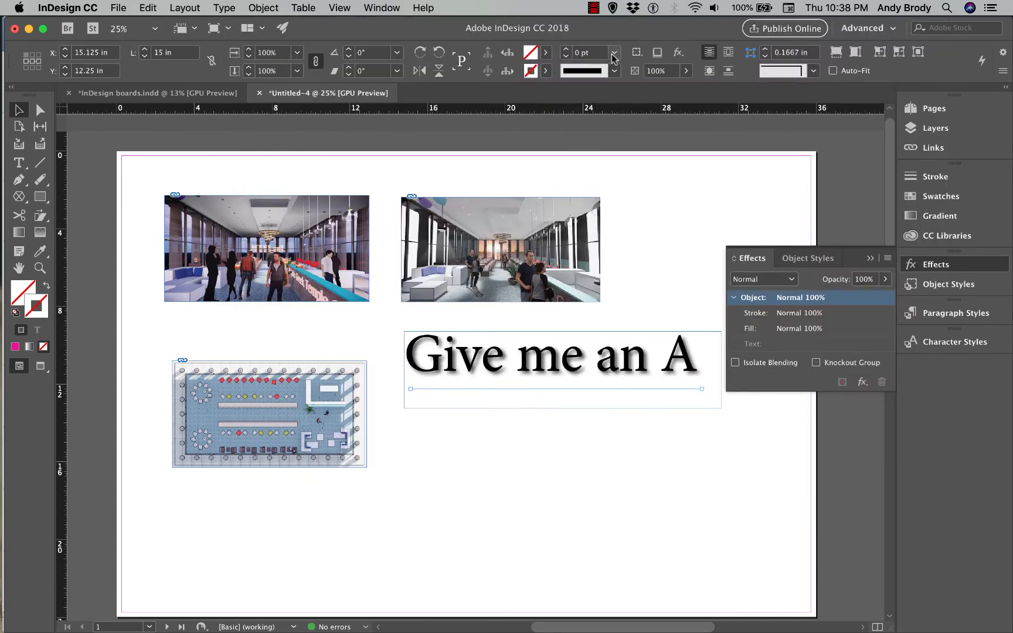
Give the line a 10 pt stroke in the [Registration] swatch
click(613, 54)
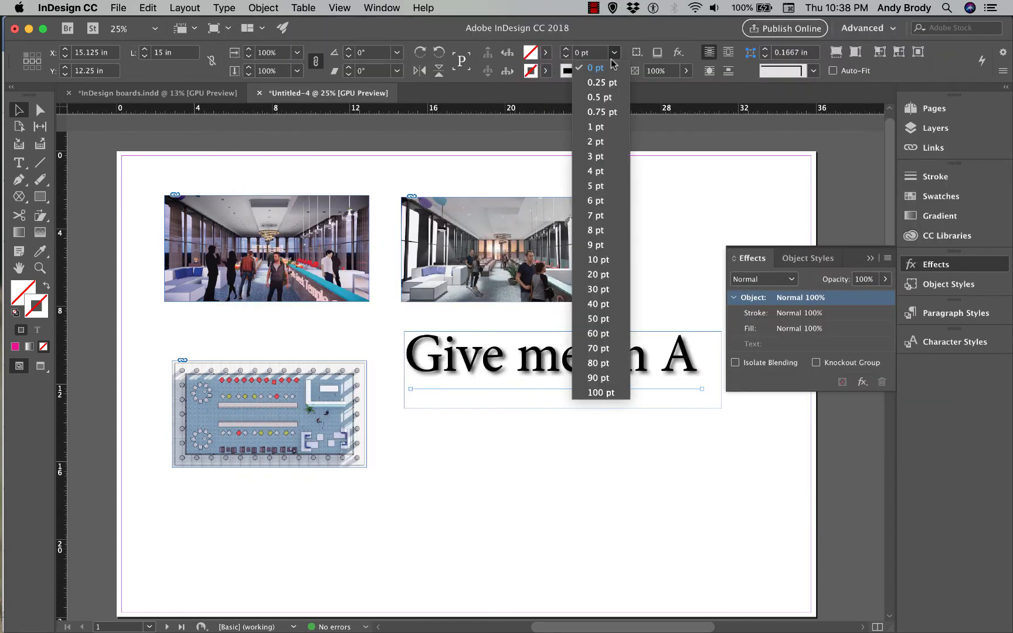
click(601, 245)
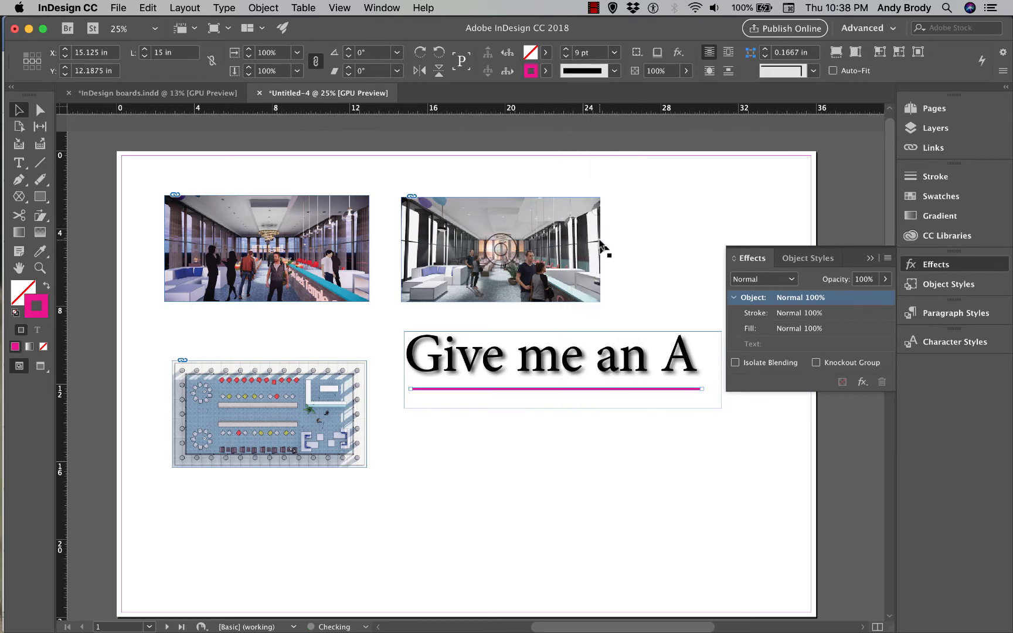
click(545, 71)
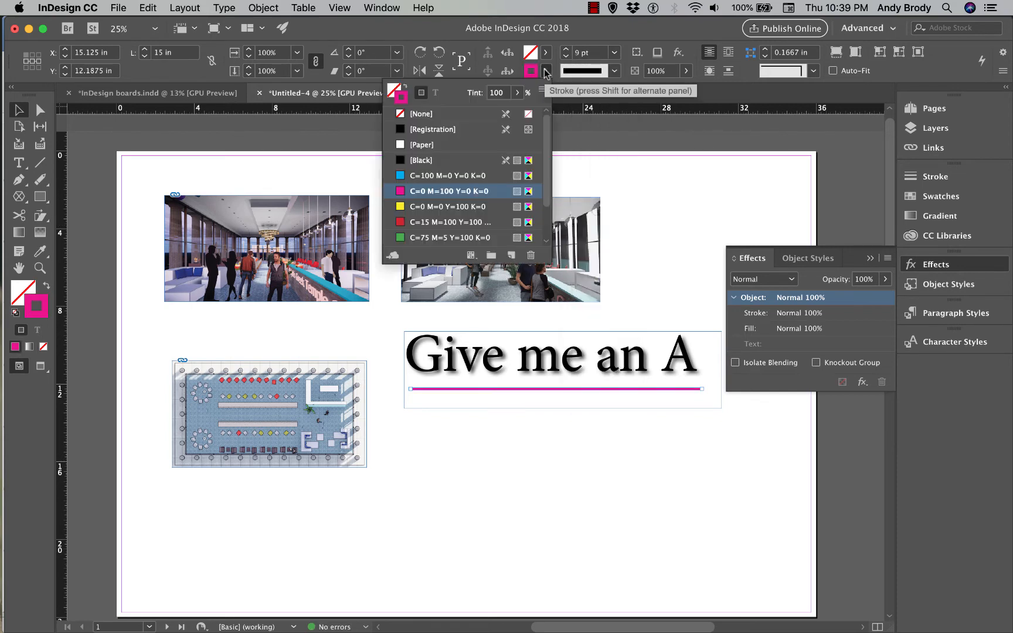
click(412, 131)
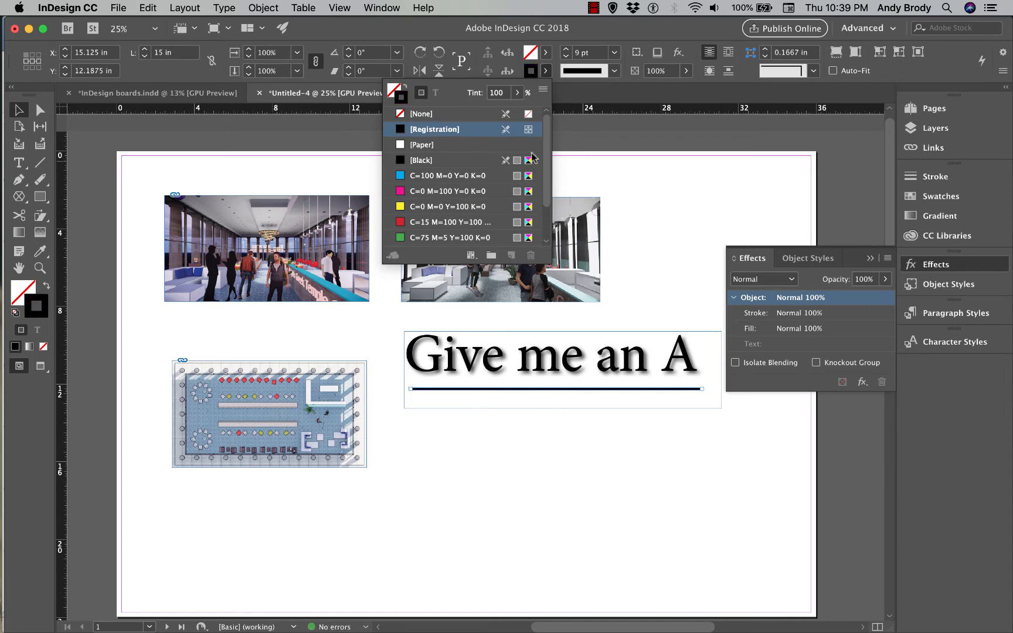
click(614, 54)
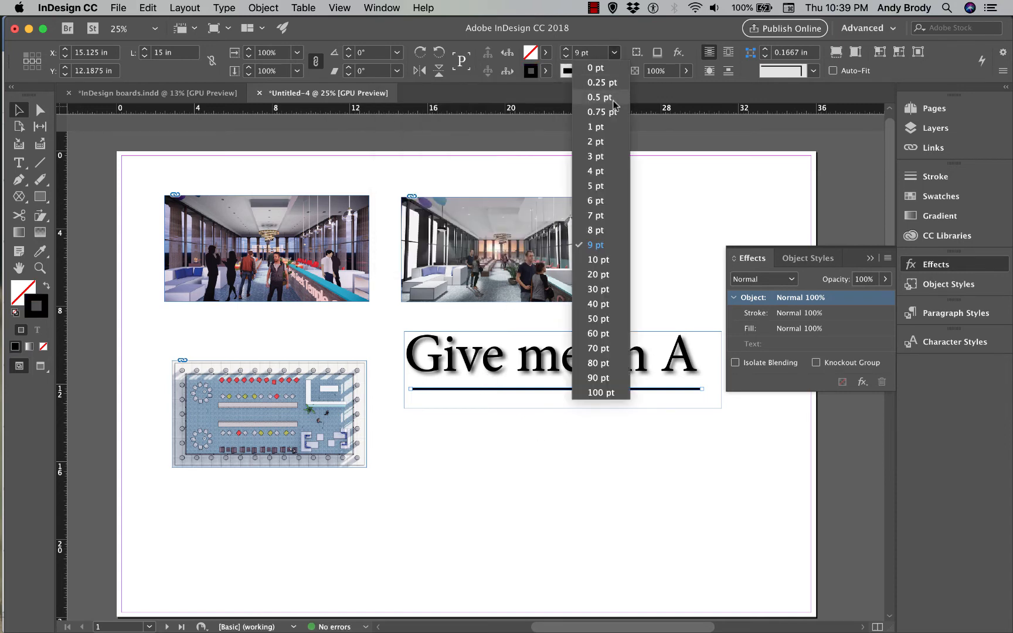
click(591, 270)
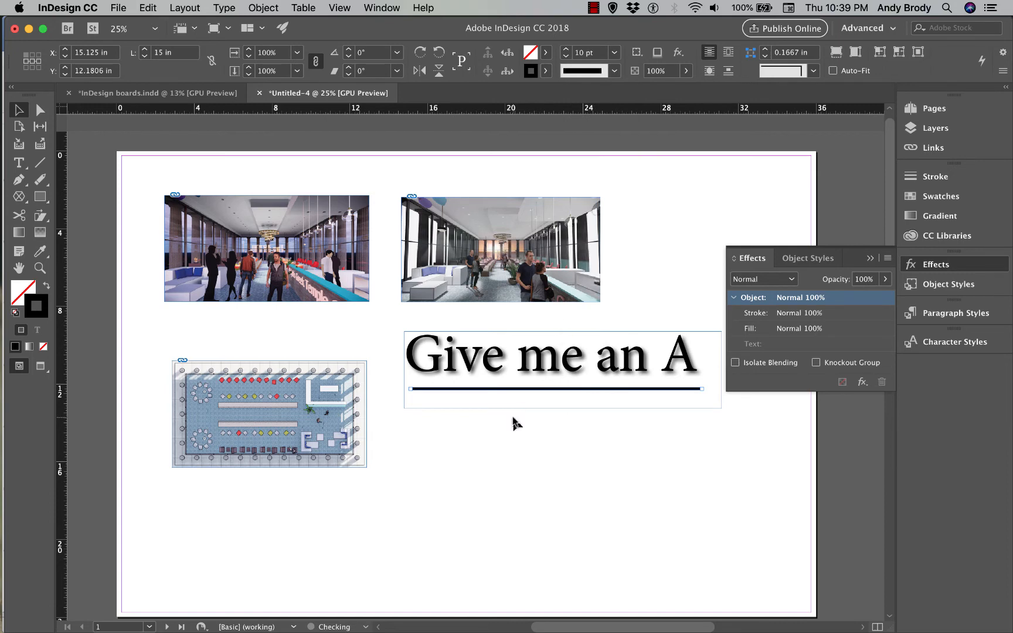
Move the line's start close under the title's first letter and extend the line to 15.125 in
drag(412, 391, 453, 386)
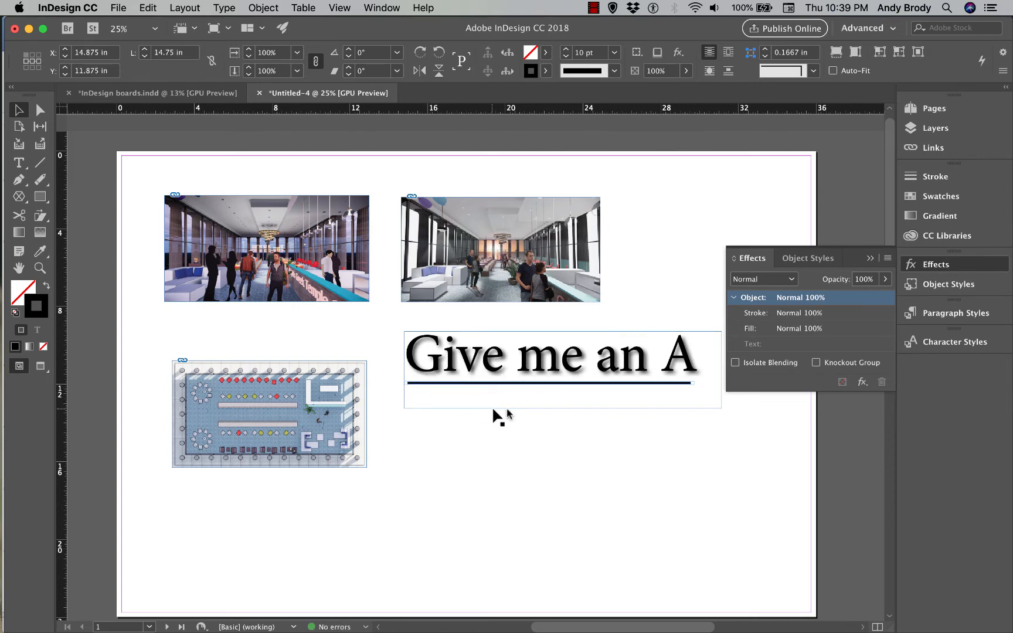
drag(691, 383, 699, 384)
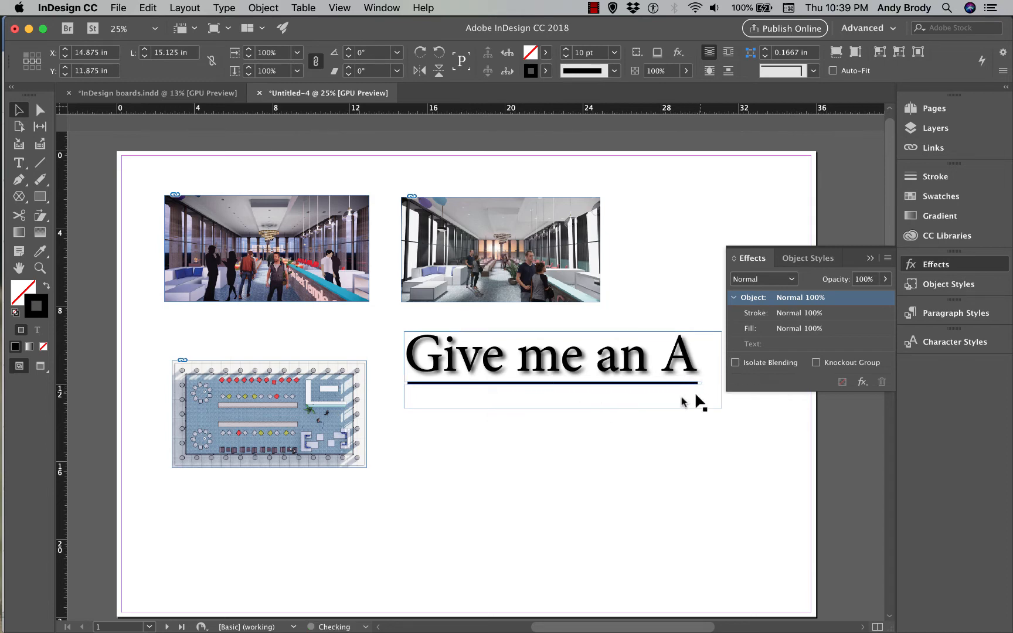
Nudge the line up to Y 11.625 in and slightly right so it underlines the title, and deselect it
key(Up)
key(Up)
key(Up)
key(Up)
key(Up)
key(Up)
key(Up)
key(Up)
key(Up)
key(Up)
key(Up)
key(Up)
key(Up)
key(Up)
key(Up)
key(Up)
key(Up)
key(Up)
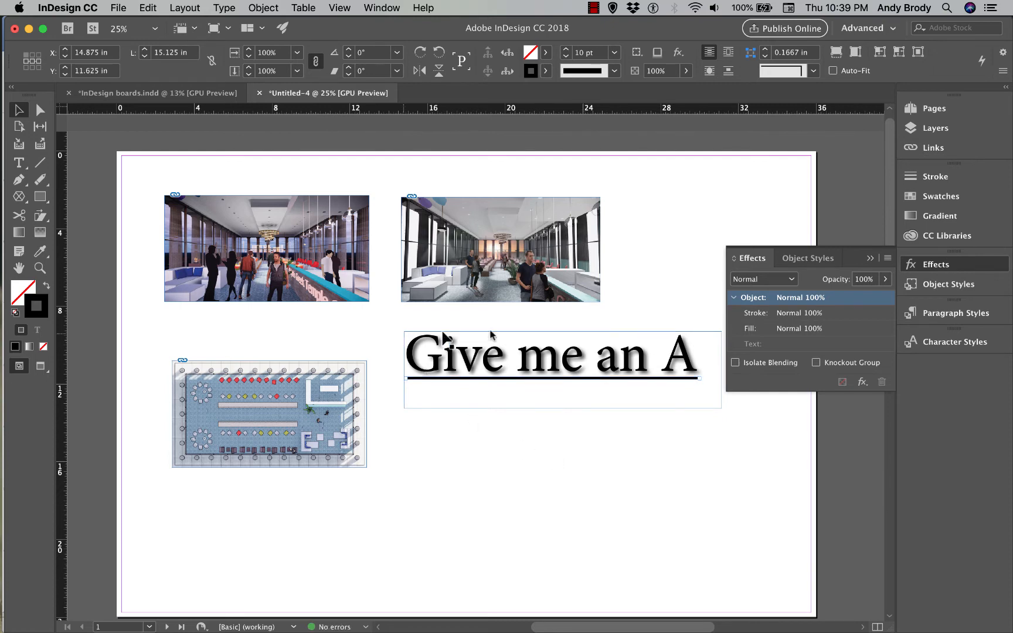
key(Right)
key(Right)
key(Right)
key(Right)
key(Right)
click(591, 470)
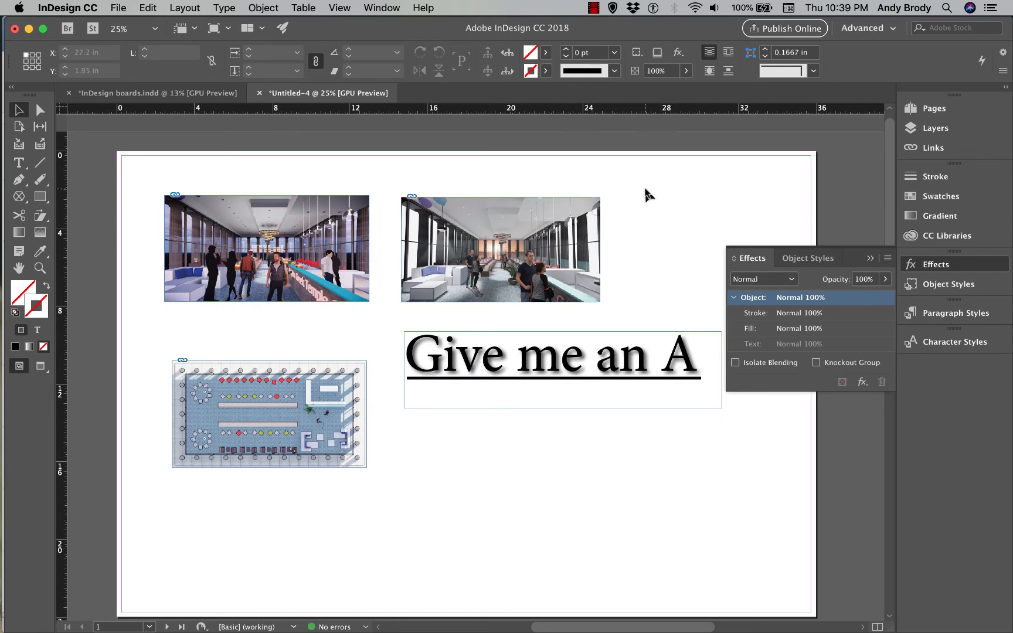
Open the A-Master page for editing
click(931, 110)
click(931, 110)
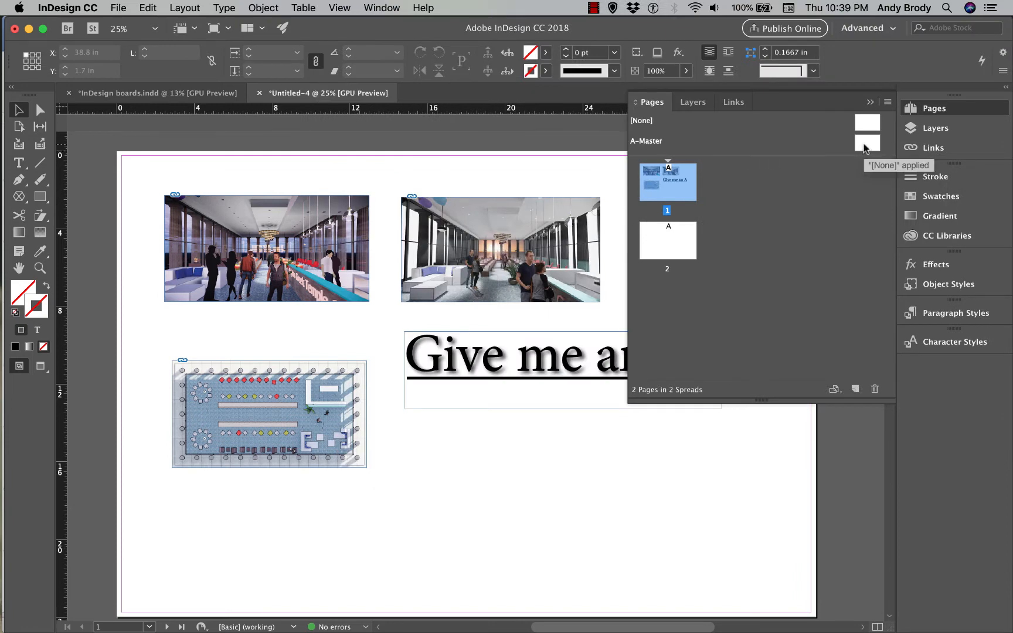
double_click(867, 144)
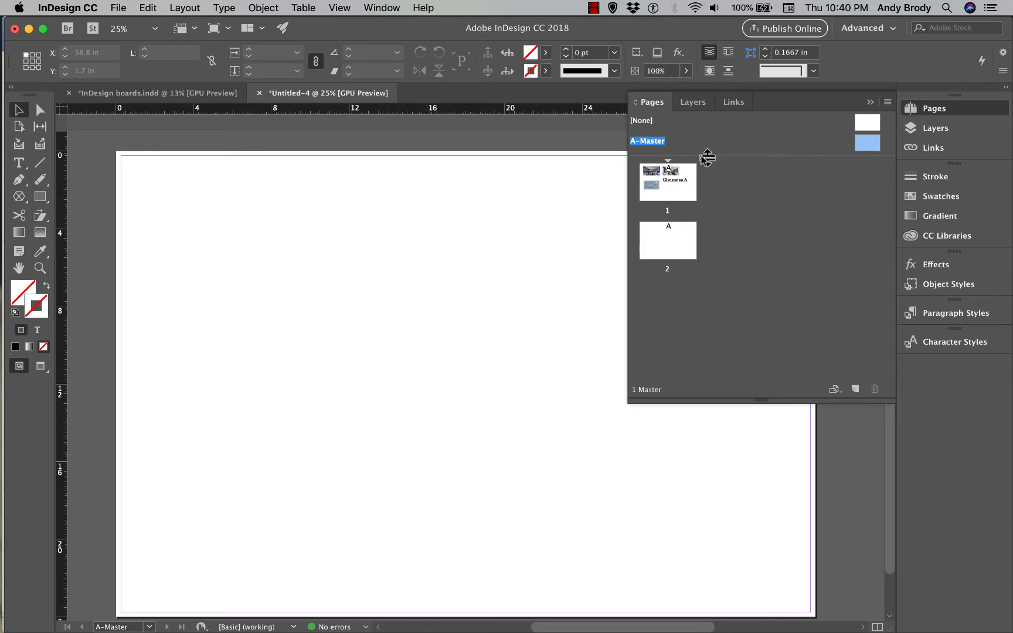
scroll(461, 290, down, 2)
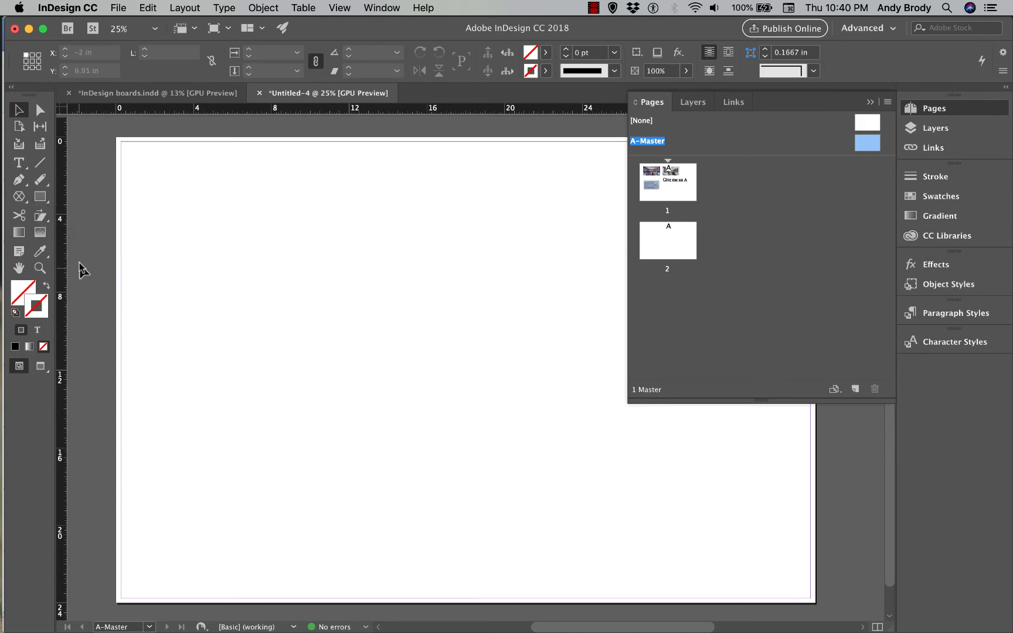
Cover the master page with a 36 x 24 in rectangle filled with the yellow C=0 M=0 Y=100 K=0 swatch
click(40, 199)
mouse_move(117, 139)
mouse_down()
mouse_move(765, 581)
mouse_move(815, 603)
mouse_up()
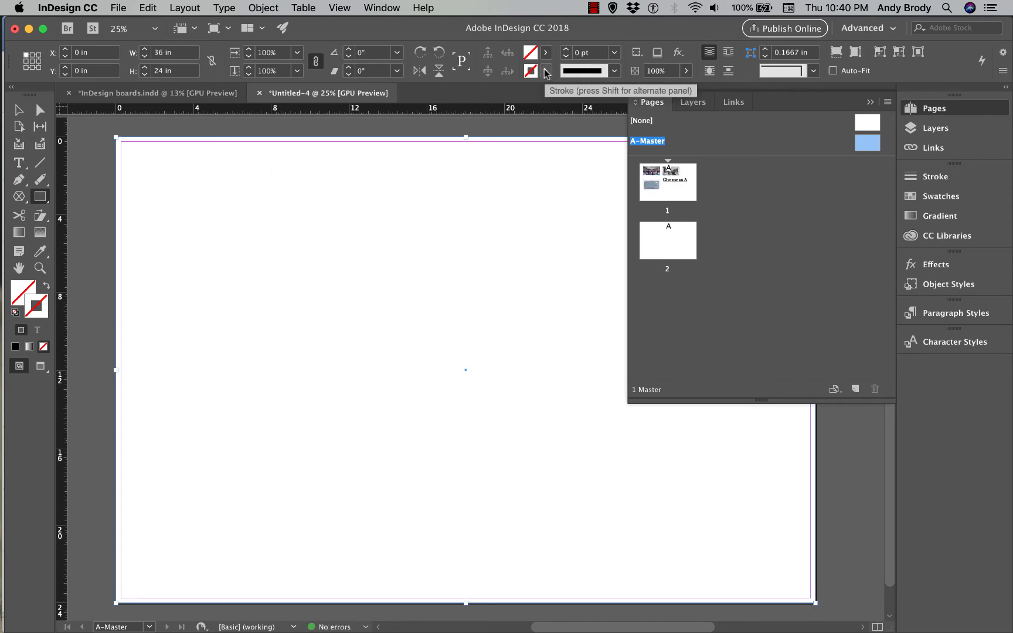
click(545, 53)
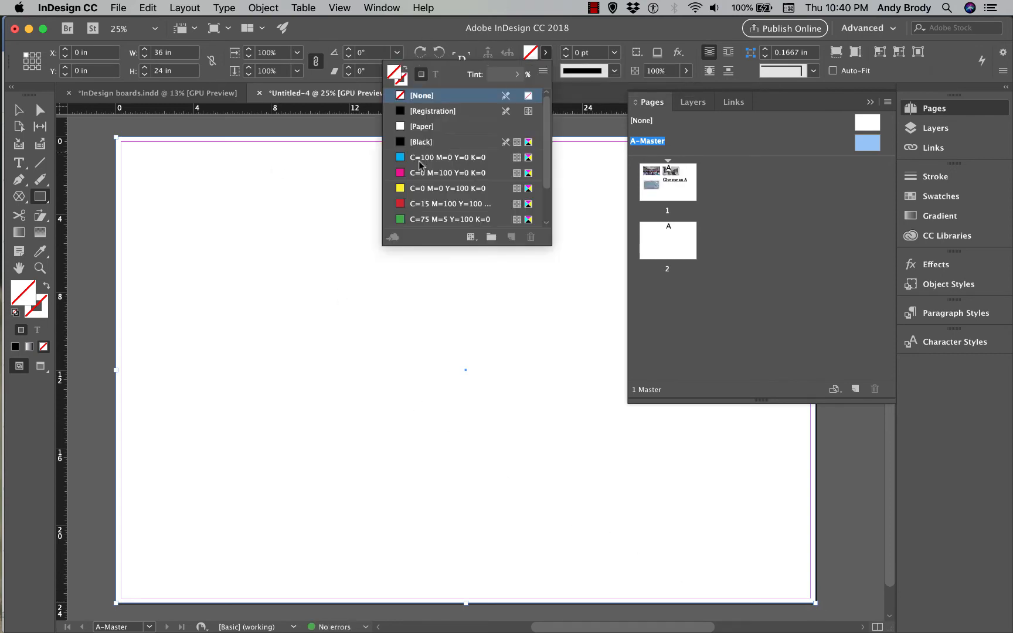
click(425, 188)
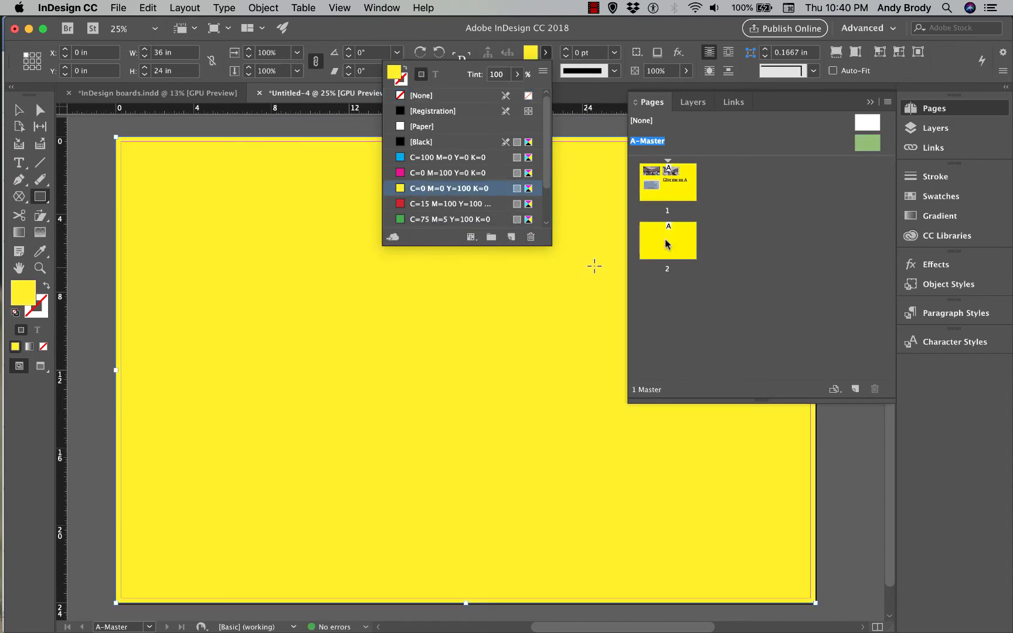
click(332, 116)
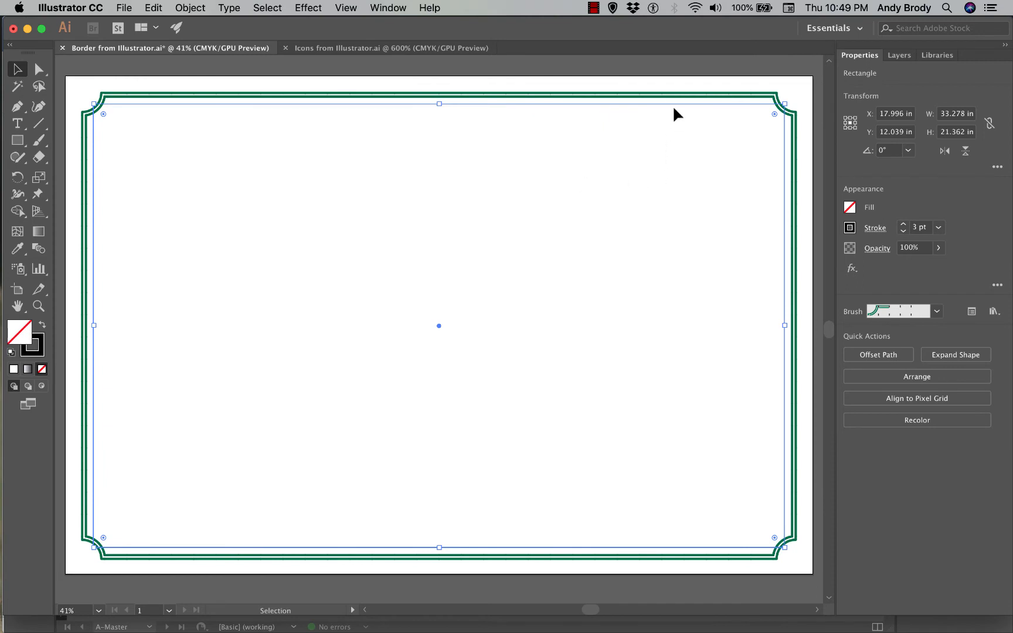
In Illustrator's border document, select the border rectangle and show the full list of brushes beside it
click(694, 107)
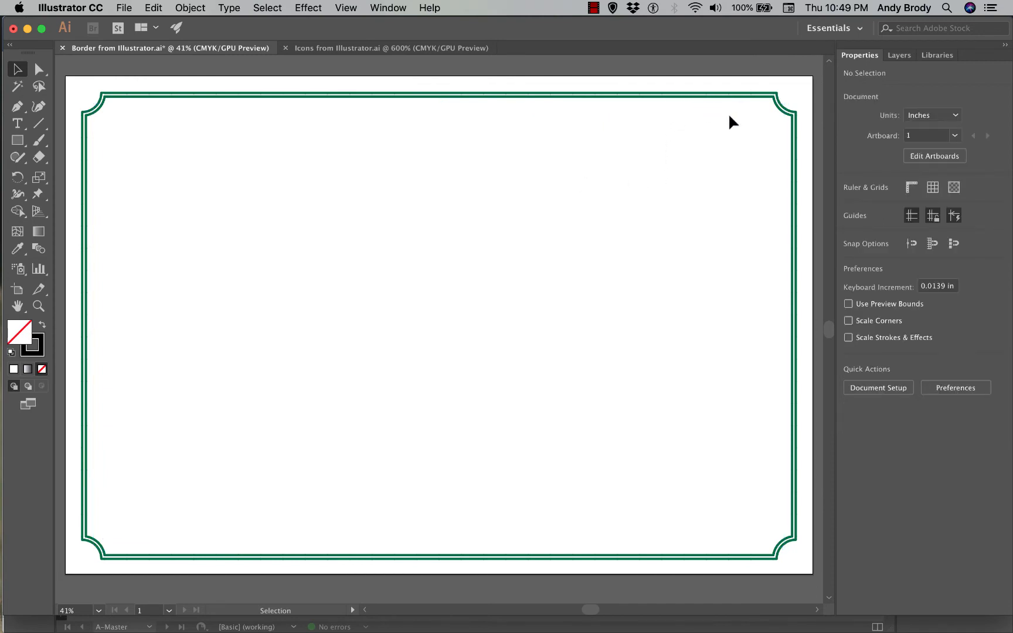
click(706, 106)
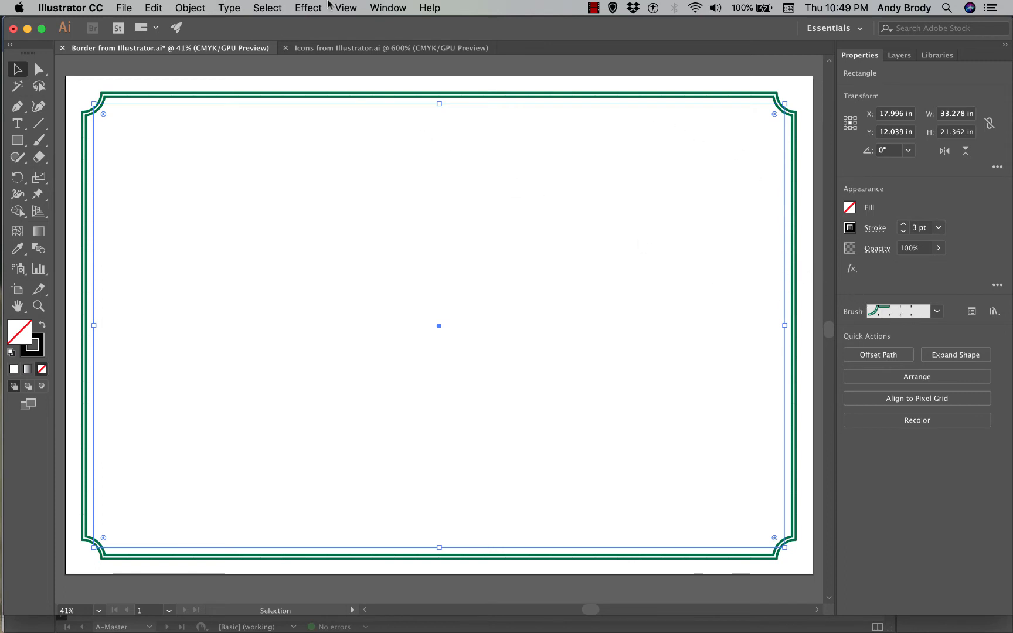
click(387, 7)
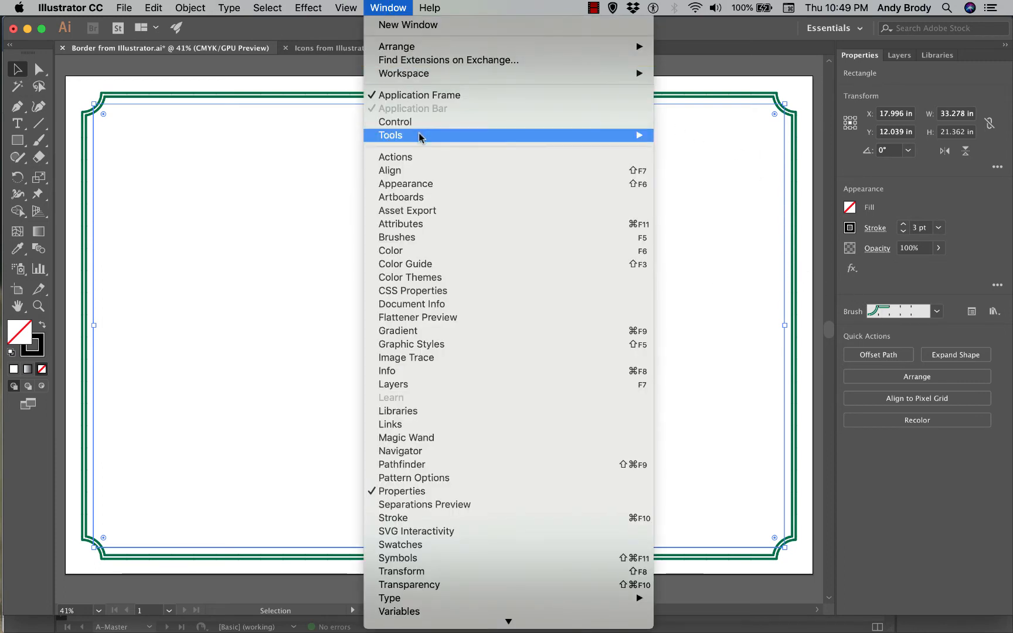
click(411, 237)
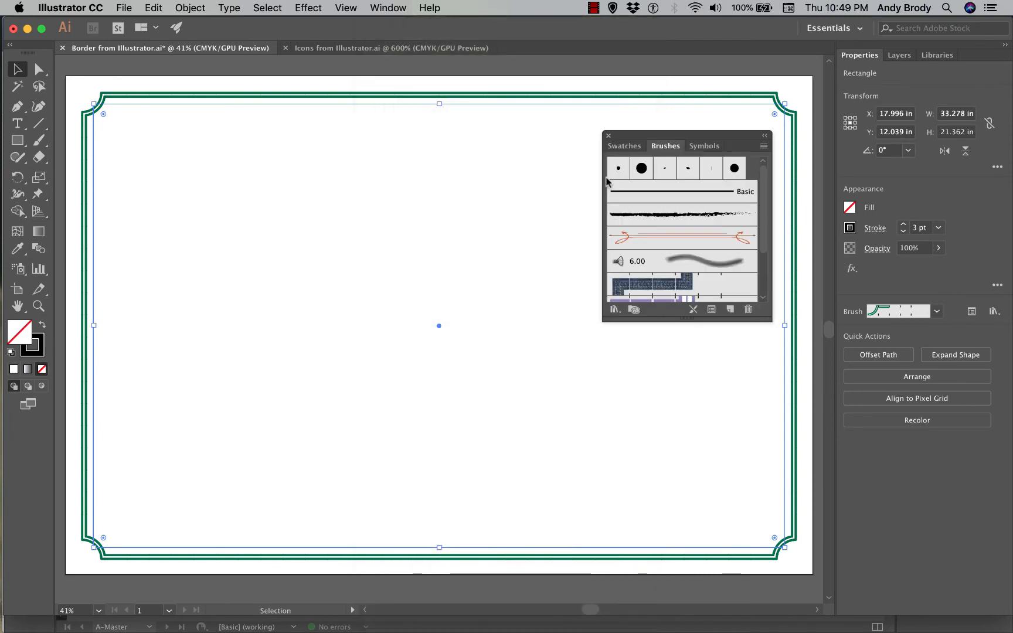
drag(705, 140, 761, 83)
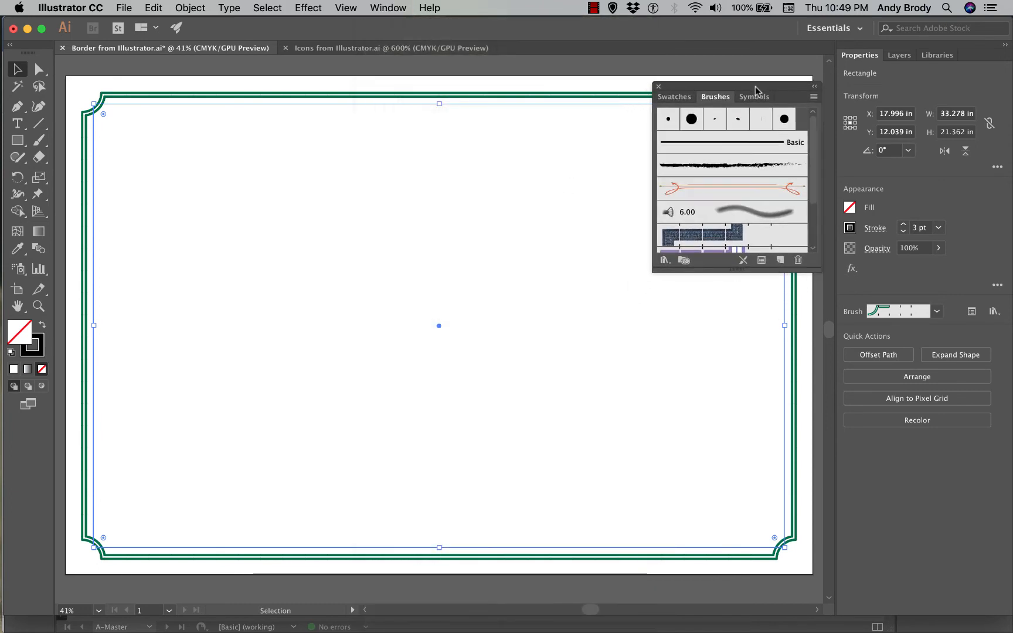
drag(813, 273, 823, 459)
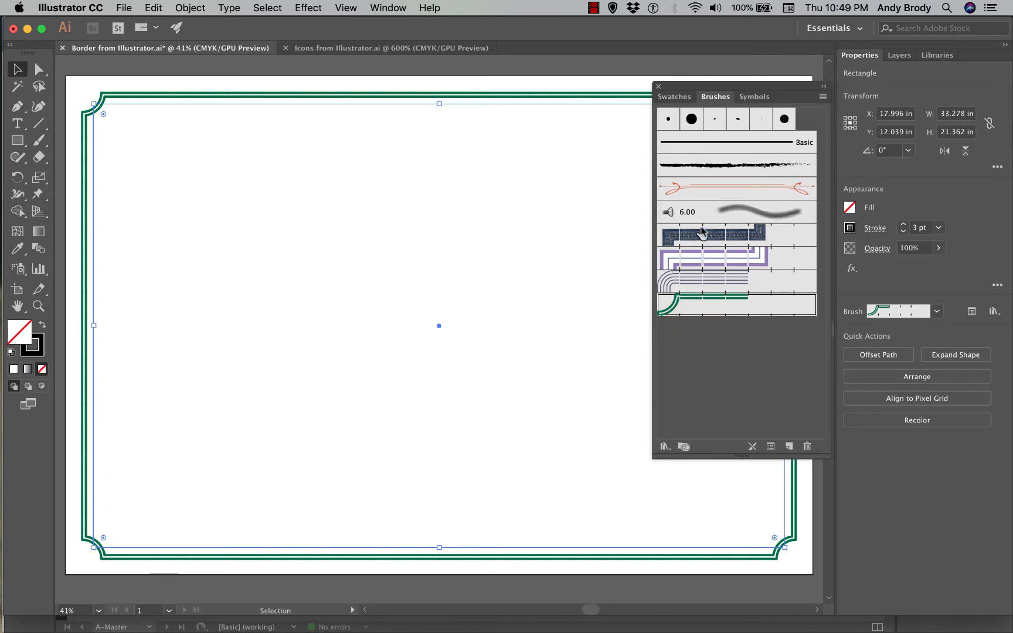
Try the red ornamental art brush and the 6.00 Mop bristle brush on the border rectangle
click(682, 189)
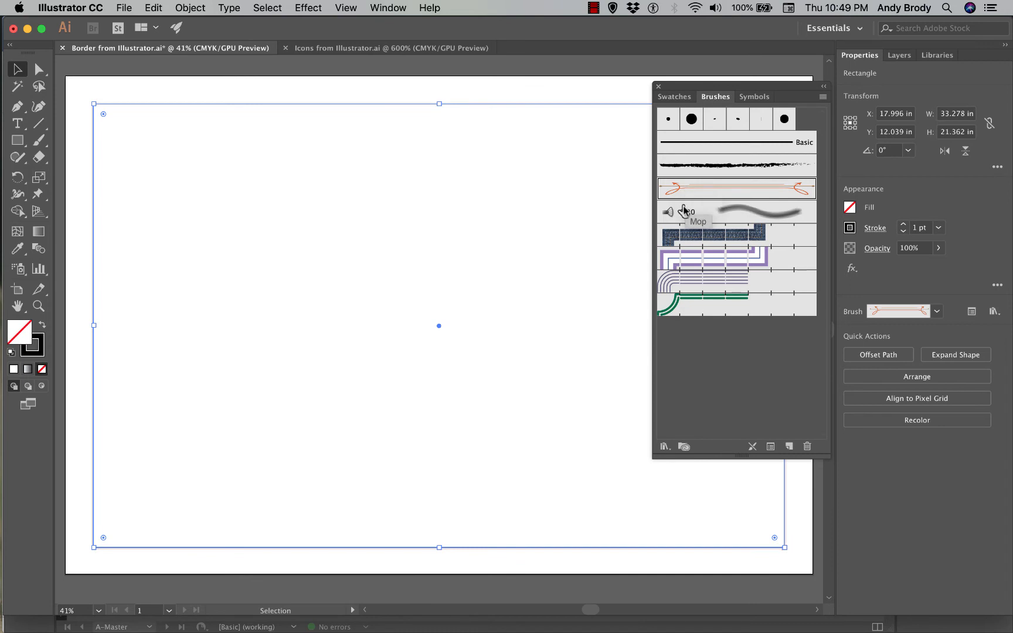
click(681, 212)
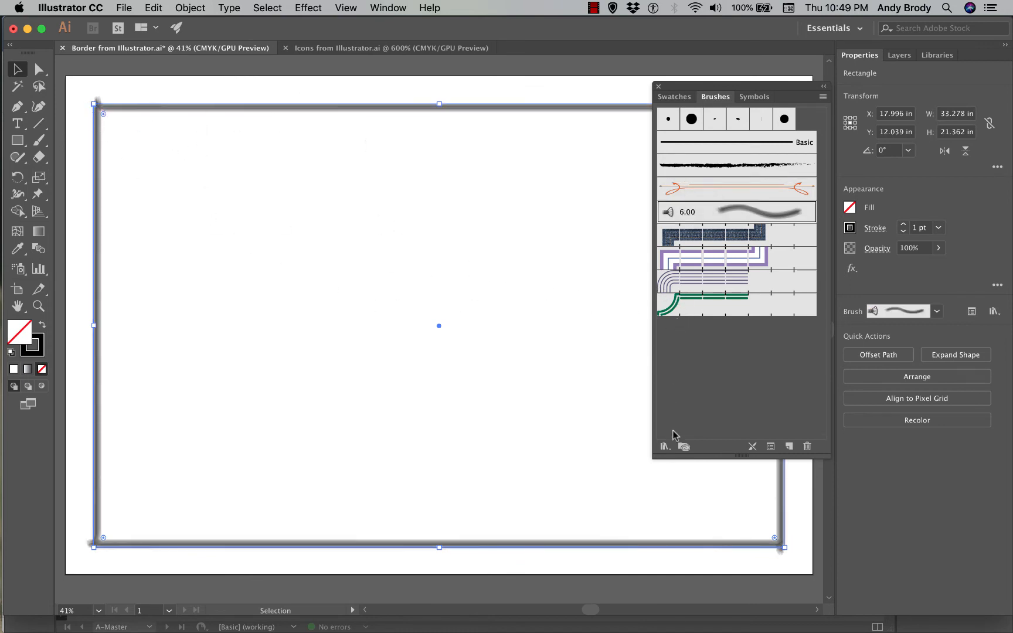
Load the Borders_Novelty brush library and enlarge its panel so most of its brushes are listed
click(666, 447)
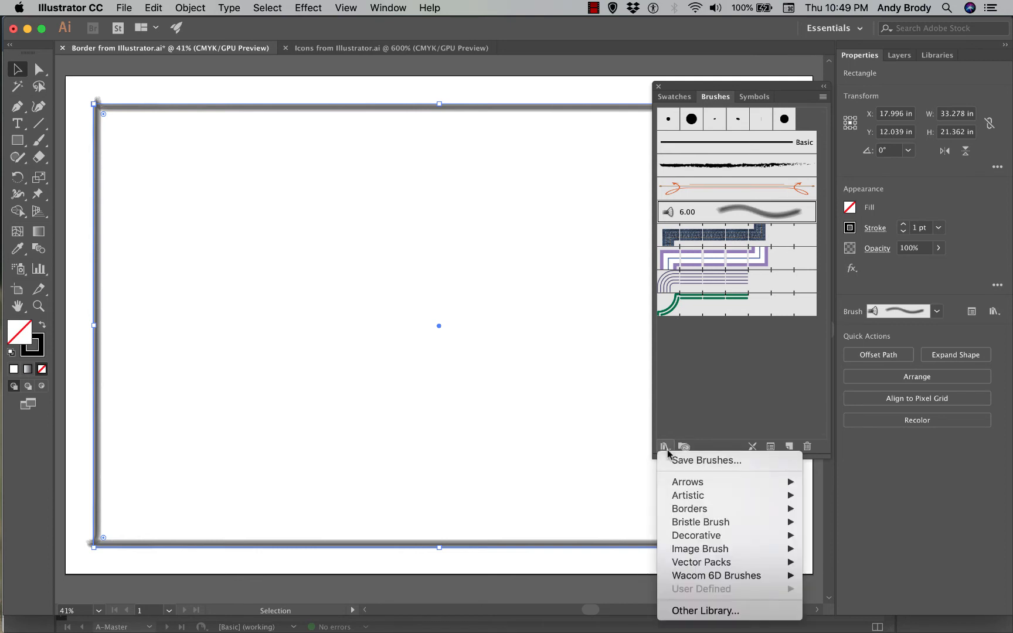
mouse_move(734, 551)
mouse_move(731, 512)
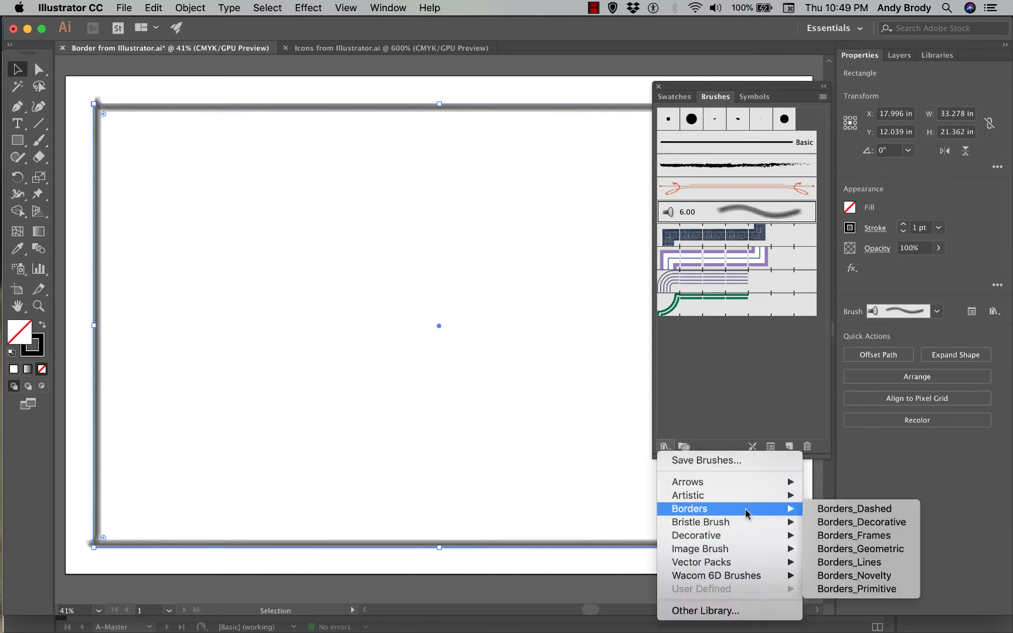
click(841, 576)
drag(668, 76, 562, 93)
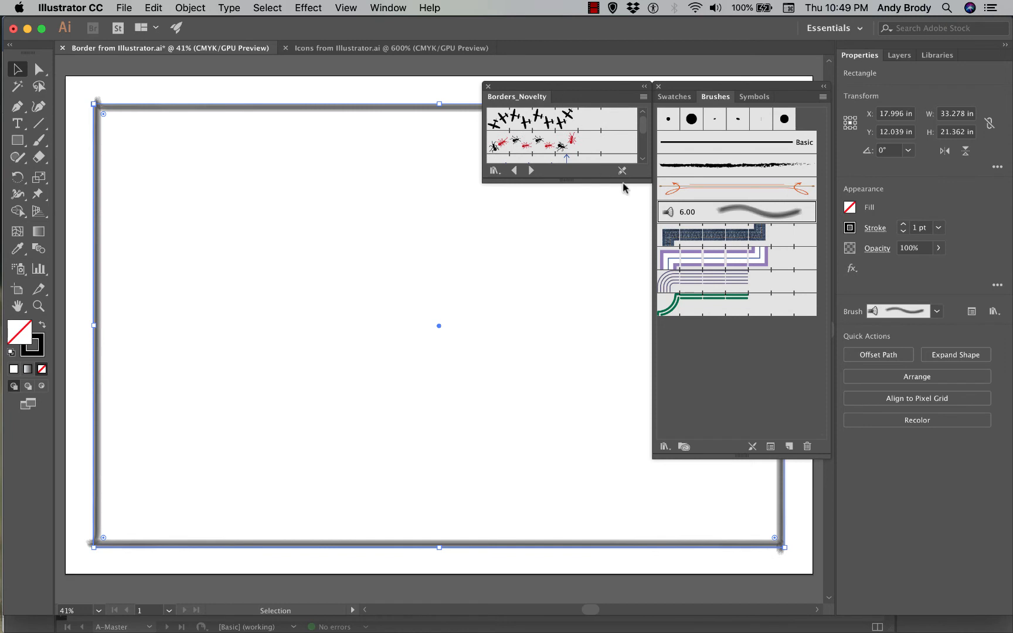
mouse_move(639, 183)
mouse_down()
mouse_move(643, 451)
mouse_move(668, 467)
mouse_up()
Try the orange hearts, red atoms and green double-line pattern brushes on the border rectangle
click(530, 398)
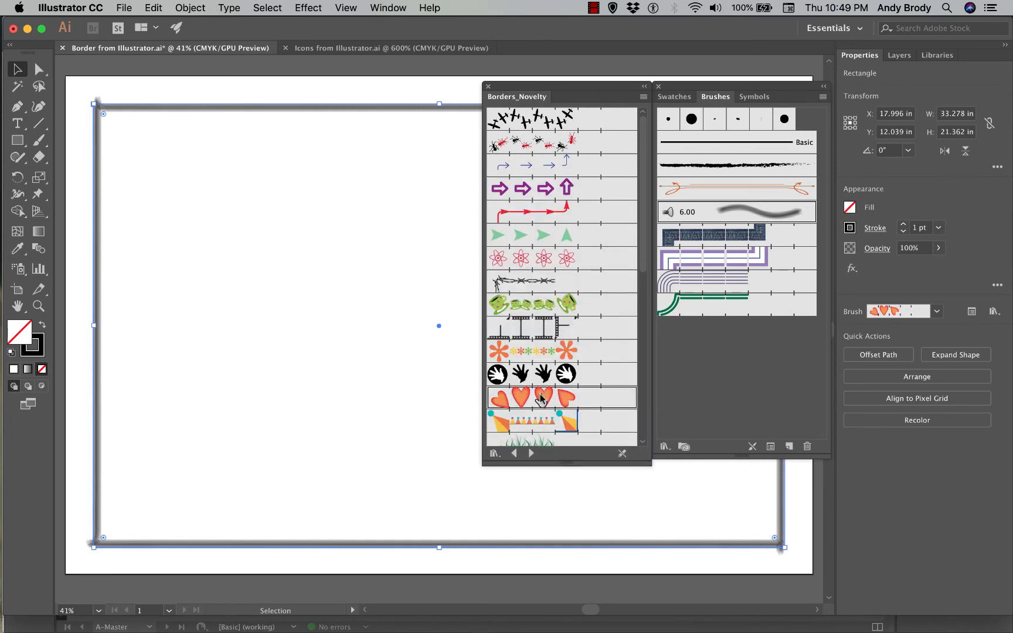
click(534, 259)
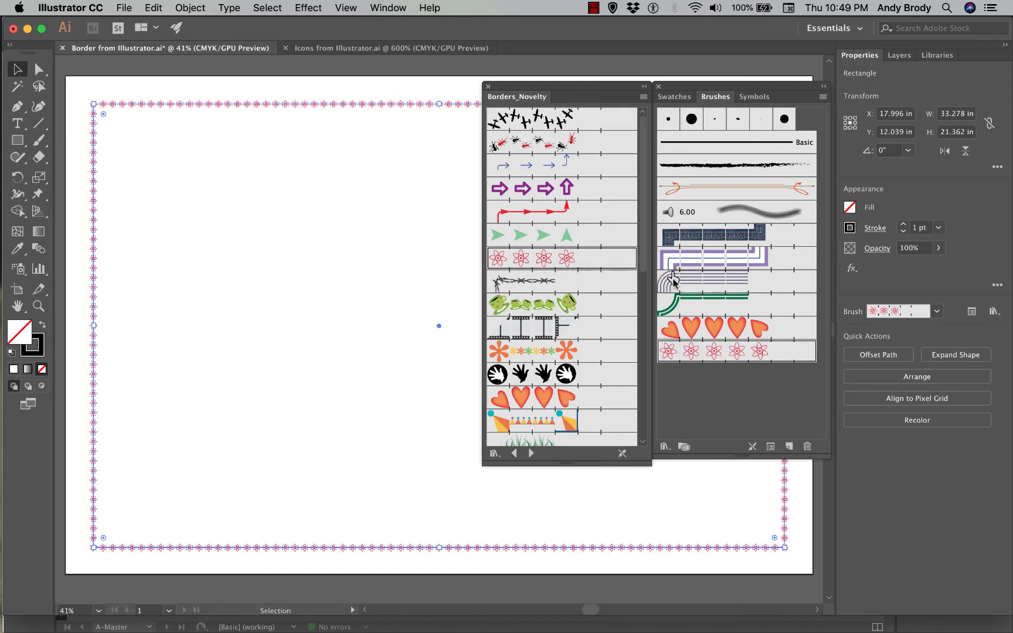
click(687, 305)
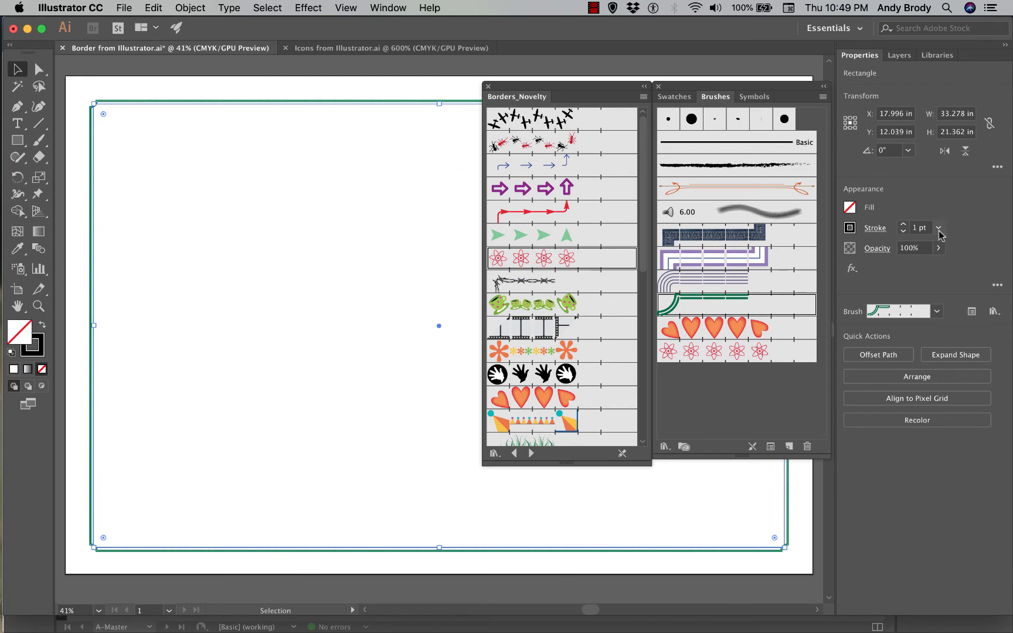
Apply the orange hearts brush to the border rectangle with a 4 pt stroke weight
click(703, 332)
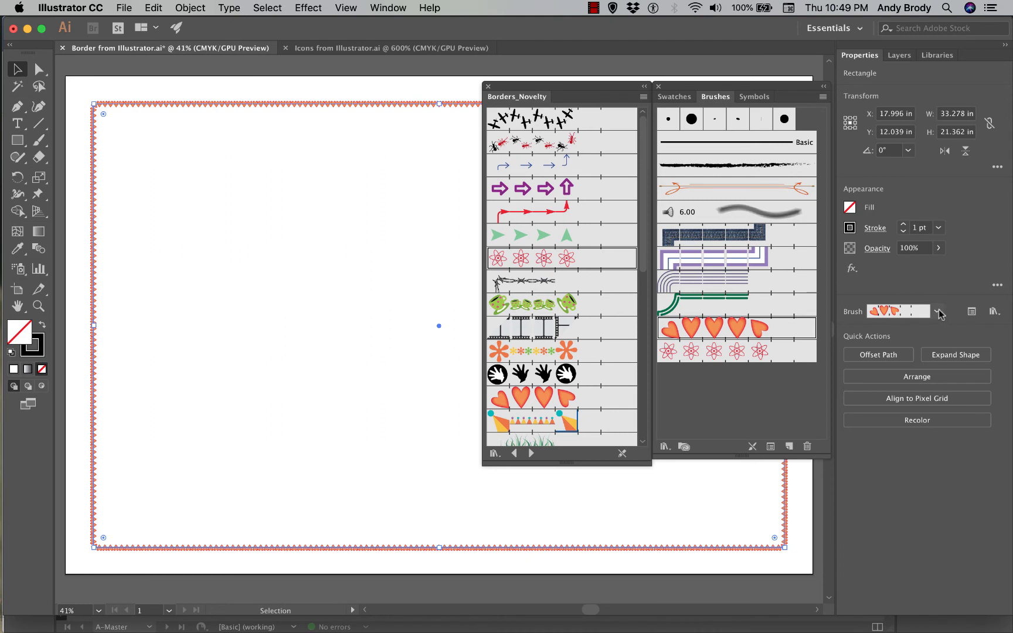
click(939, 228)
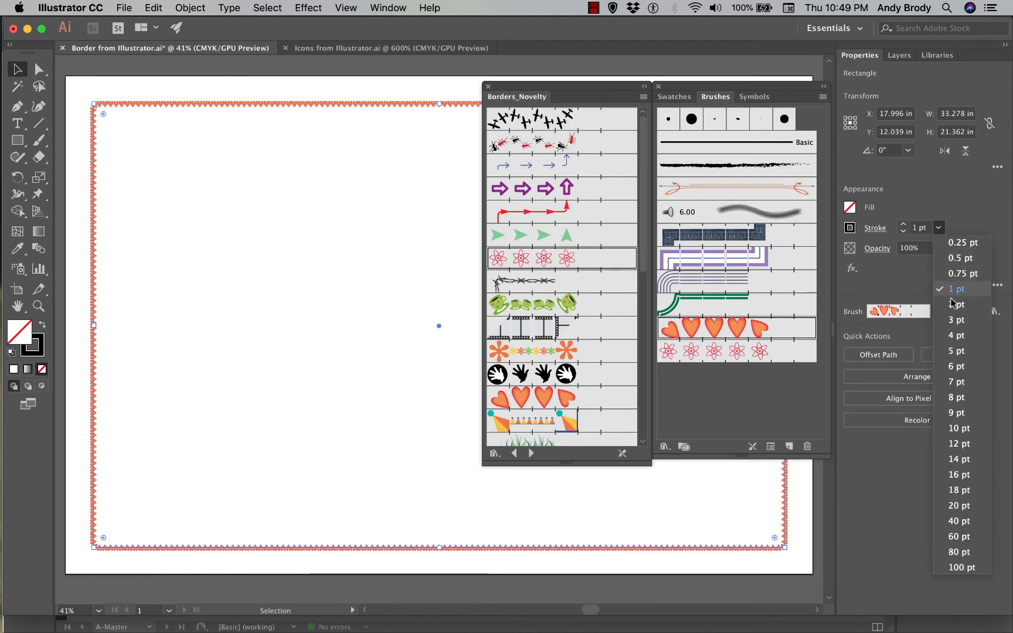
click(955, 336)
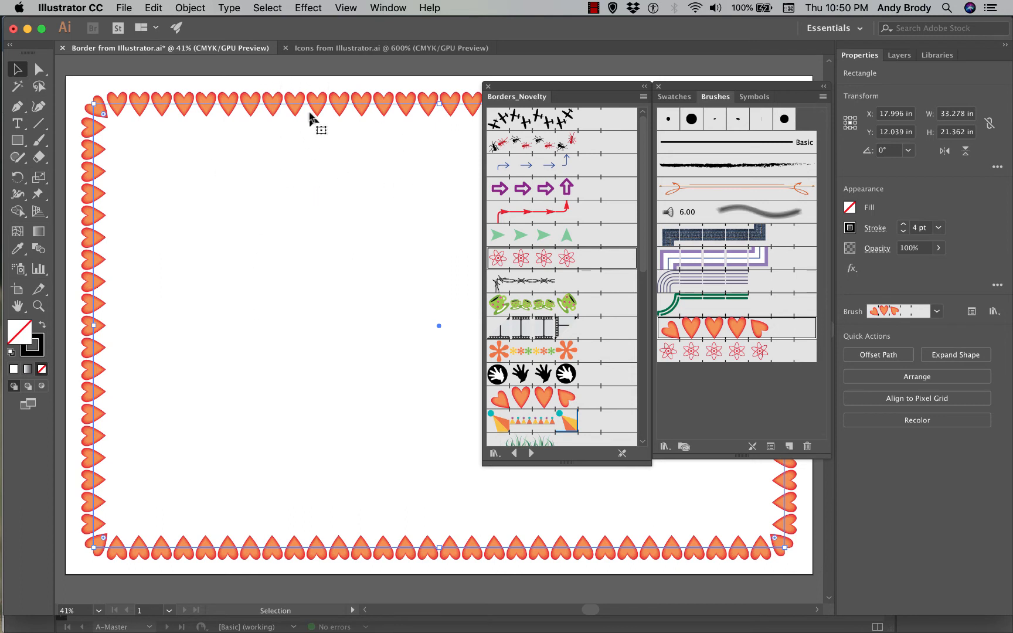
Bring up the Icons from Illustrator.ai document and close the Borders_Novelty and Brushes panels to reveal both artboards
click(329, 50)
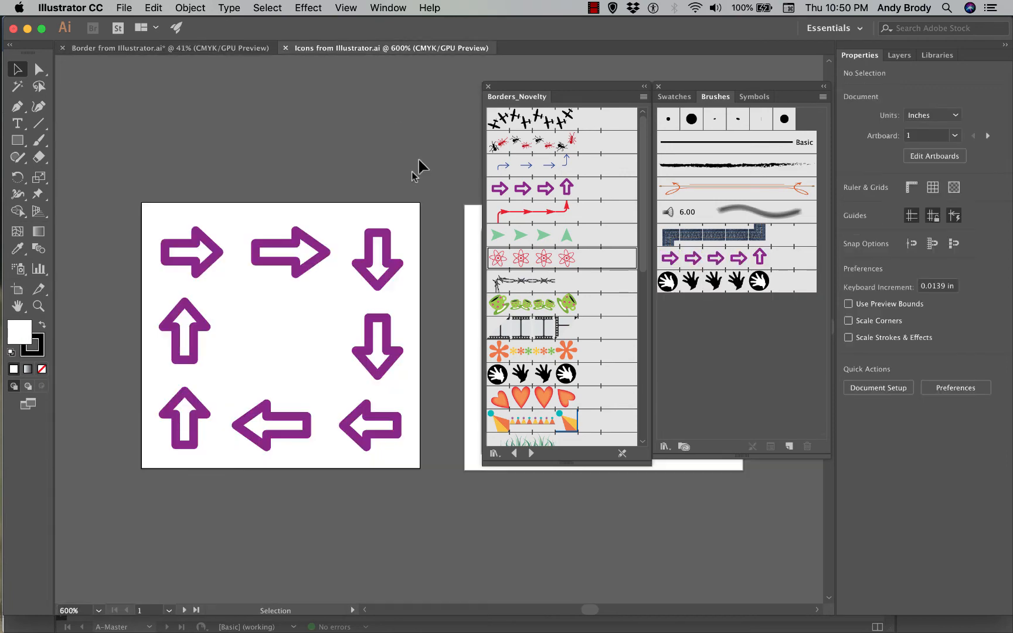
click(488, 86)
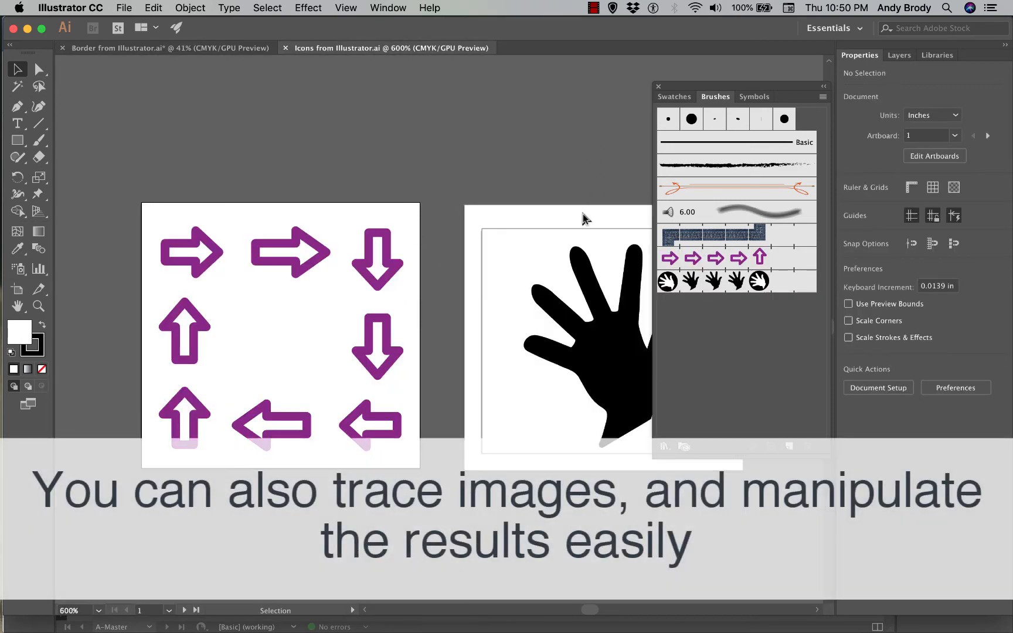
click(659, 86)
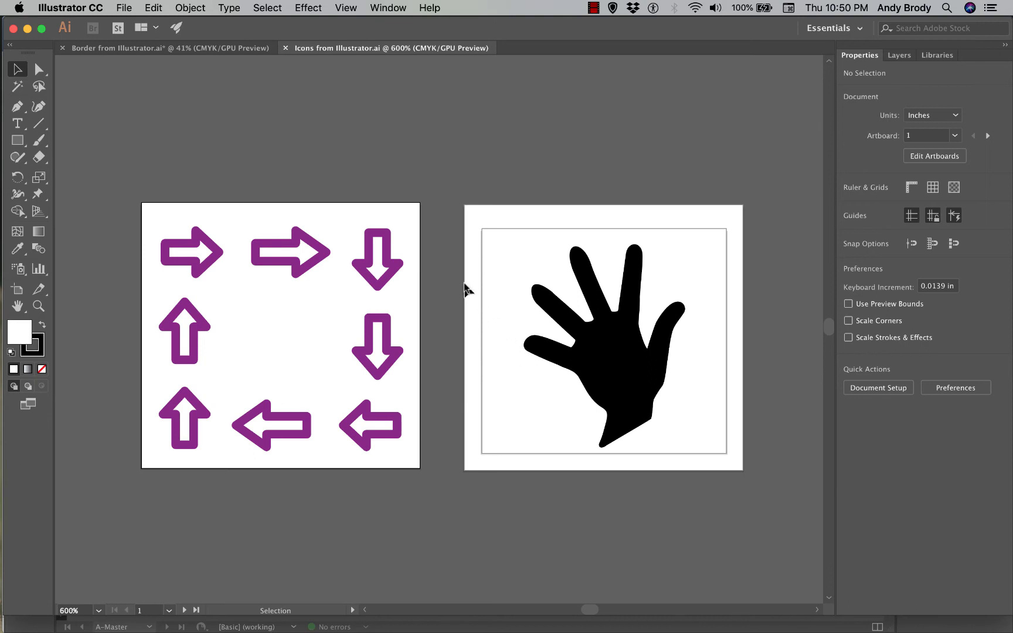
Switch to InDesign and apply the A-Master page with the green border to page 1
key(super+Tab)
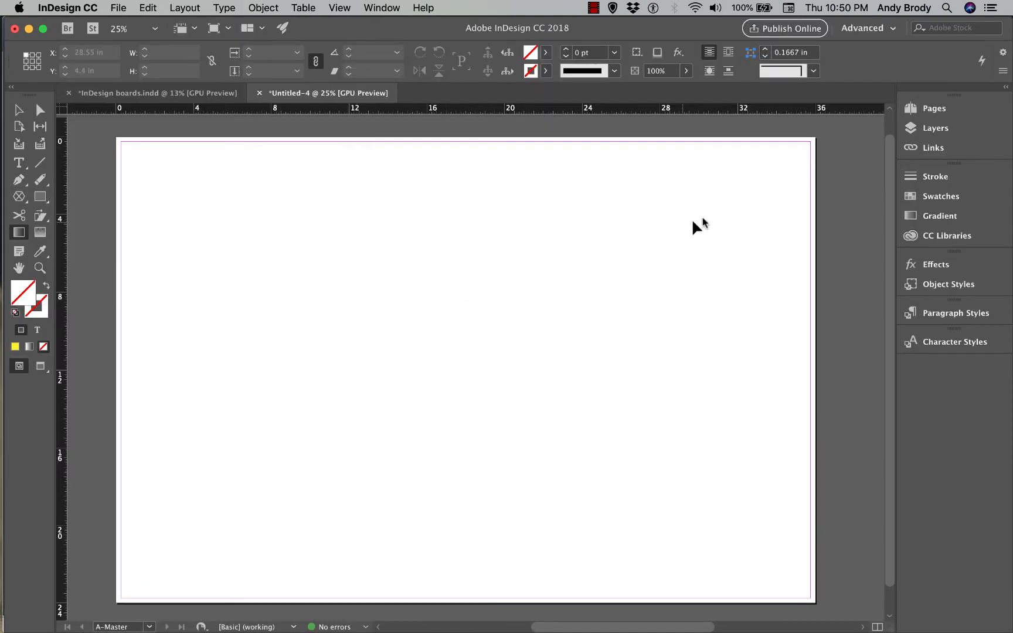
click(931, 111)
key(super+0)
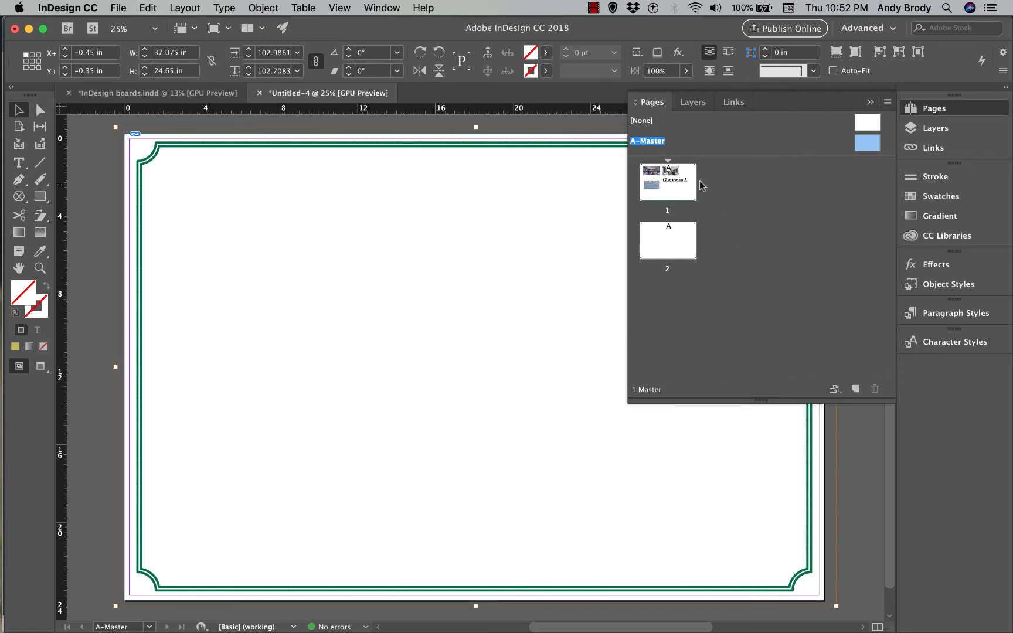
drag(864, 151, 682, 189)
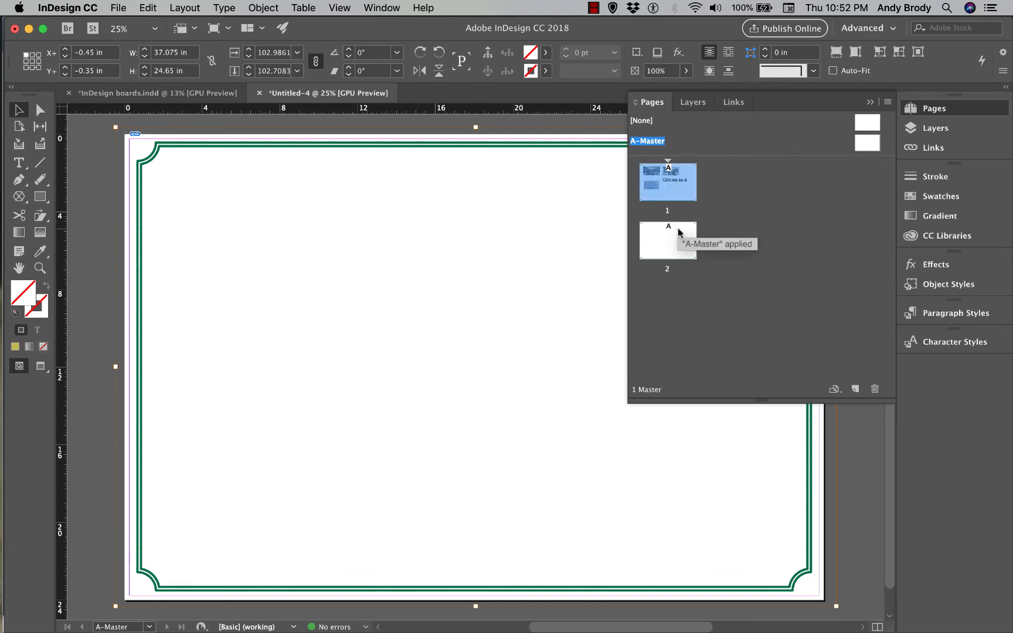
Go to page 1 and page 2 to check the master border on both
double_click(678, 189)
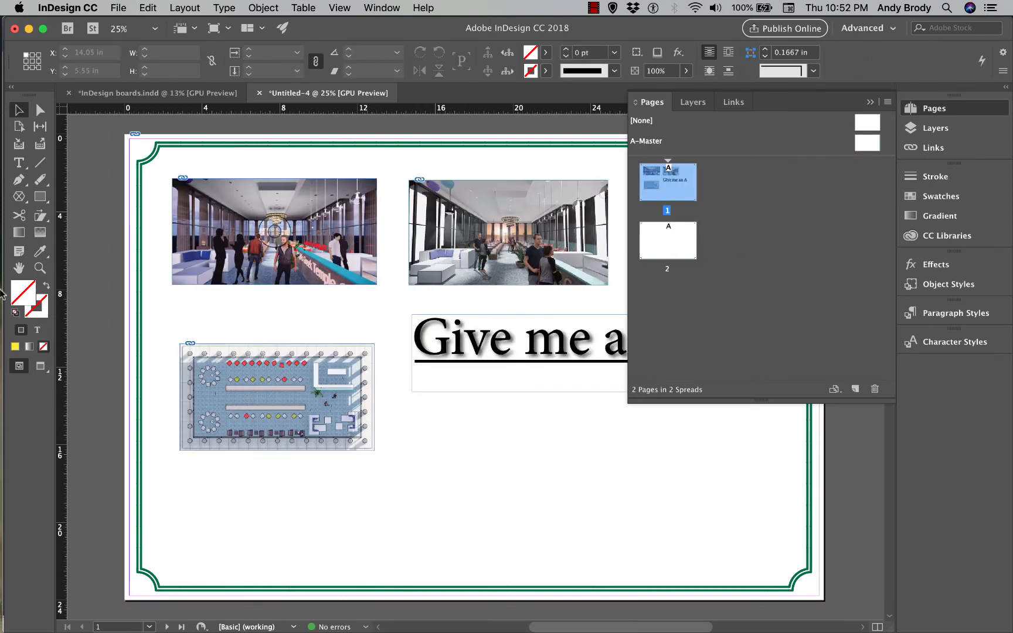
click(668, 241)
double_click(668, 246)
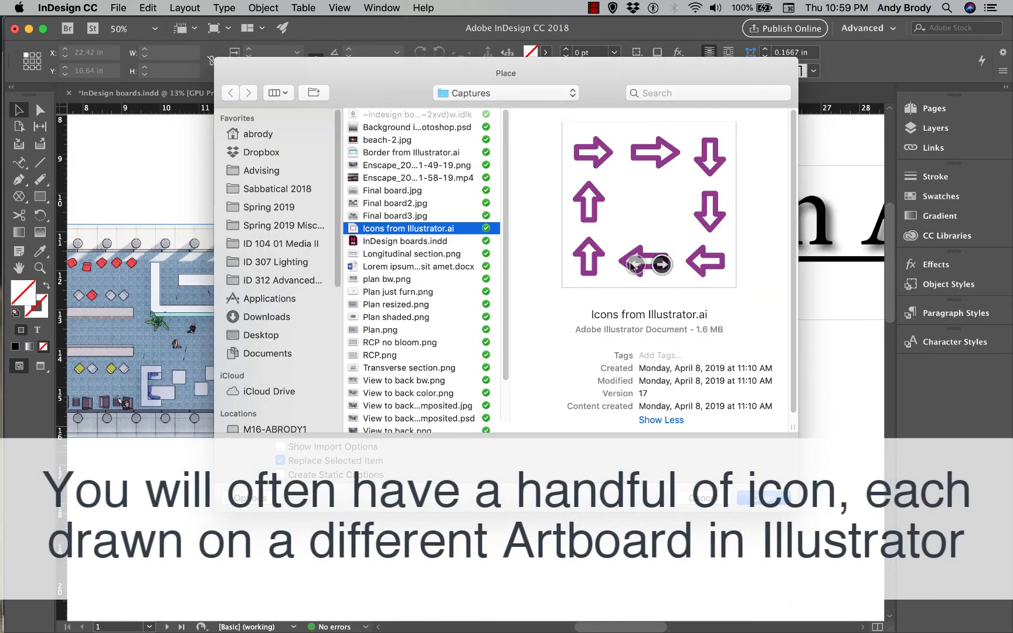
Preview the artboards of Icons from Illustrator.ai and open the file for placing with its import options shown
click(662, 265)
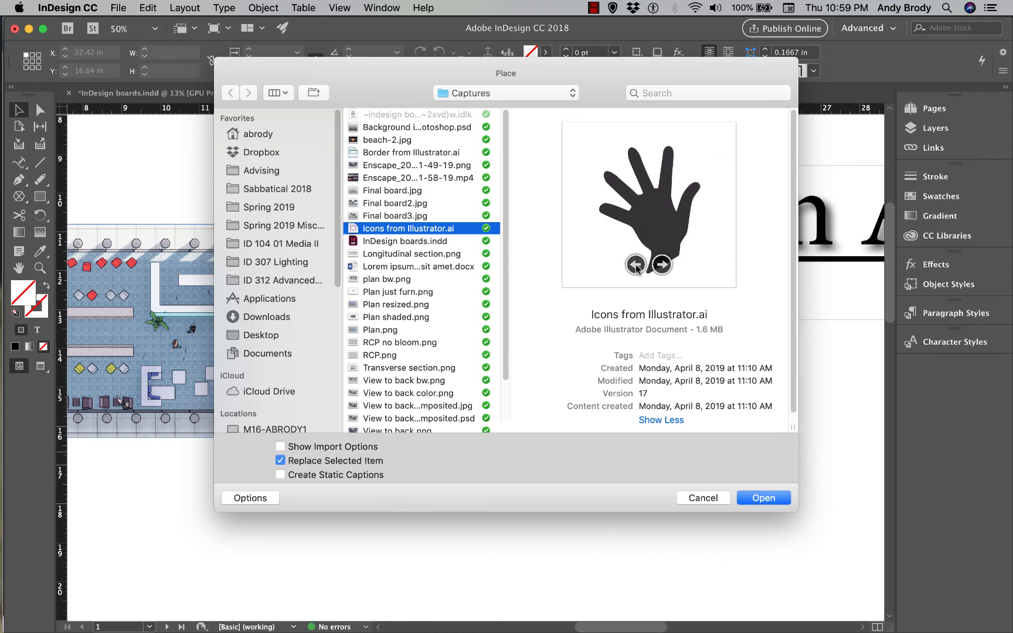
click(635, 265)
click(365, 448)
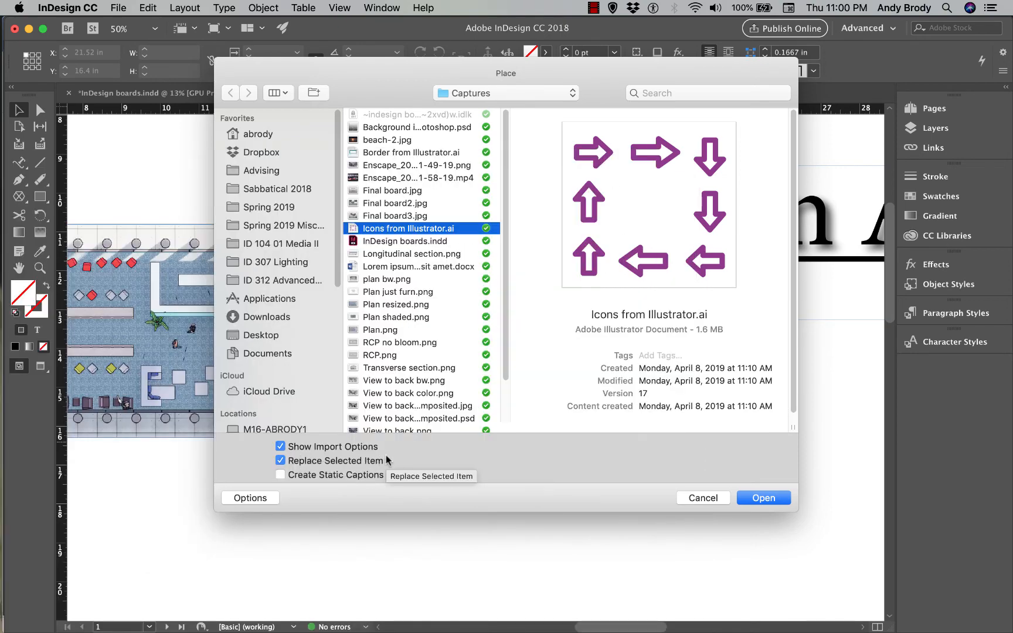
click(757, 498)
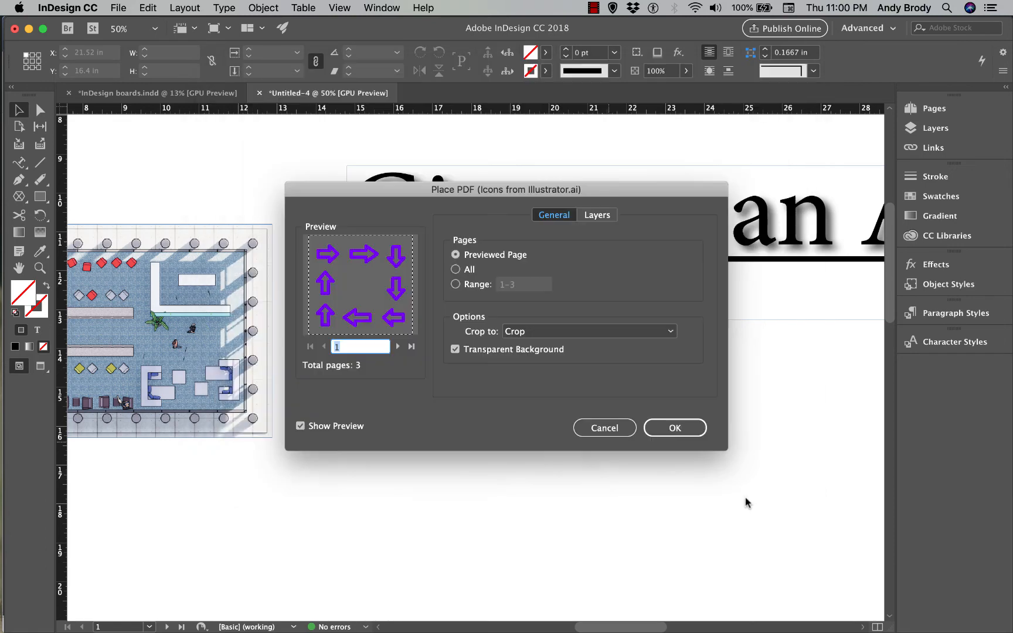
Place page 2 of the icons file, the black hand, about 1.24 x 1.18 in beside the arrows icon
click(398, 347)
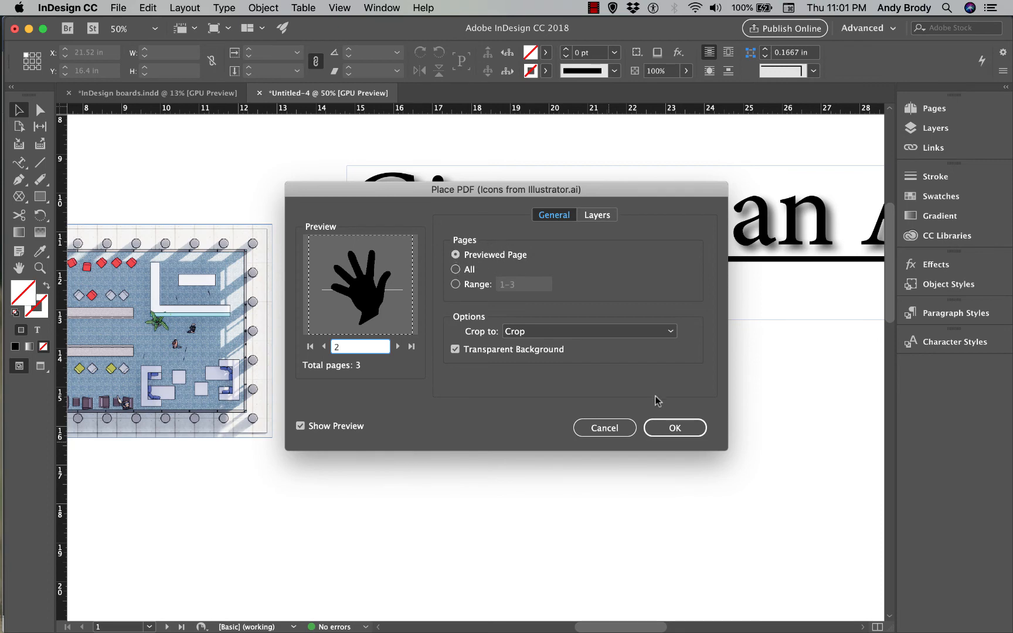
click(675, 431)
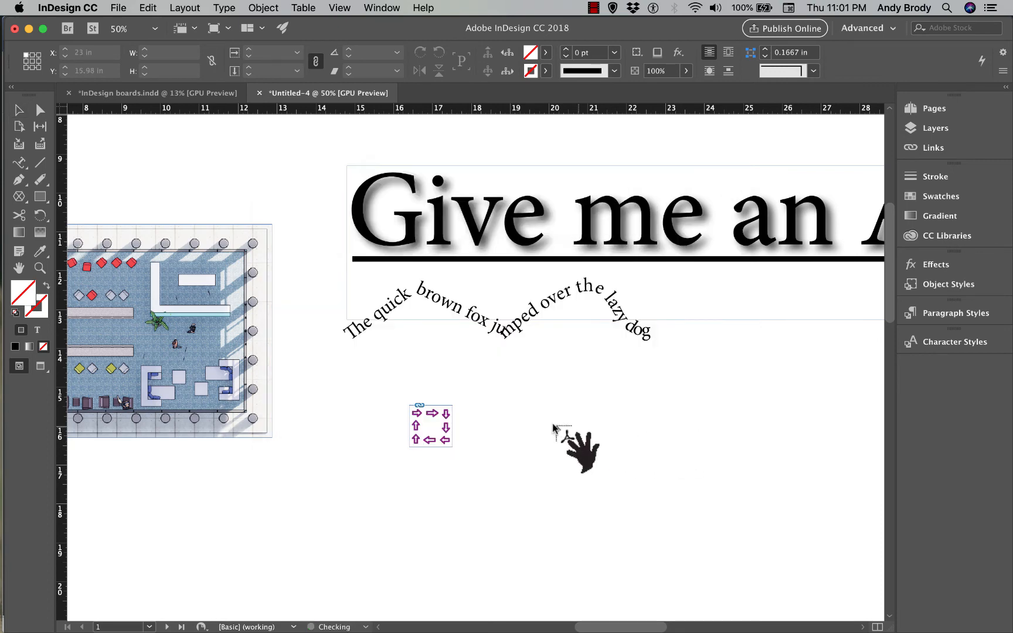
drag(477, 404, 526, 449)
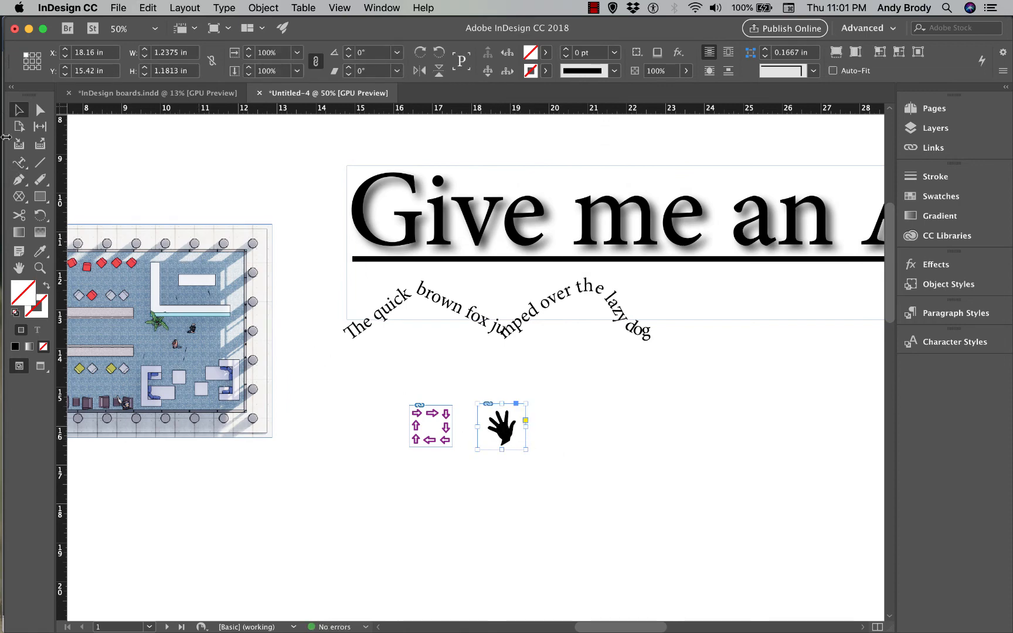
click(465, 410)
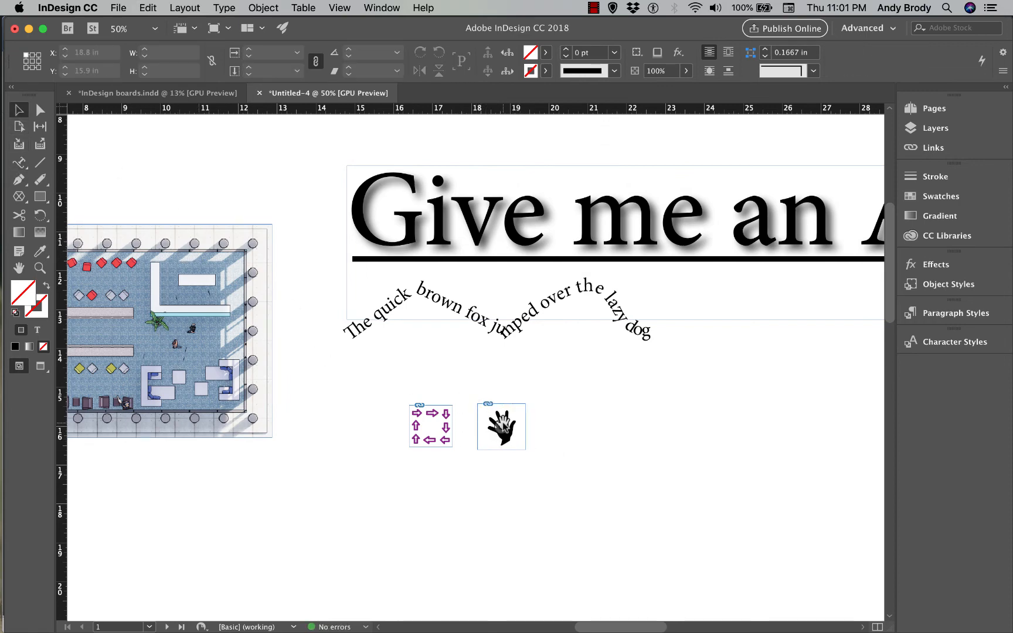
Copy the hand icon twice, once above the arrows icon and once farther left below the path text
click(513, 429)
click(482, 389)
drag(492, 418, 430, 358)
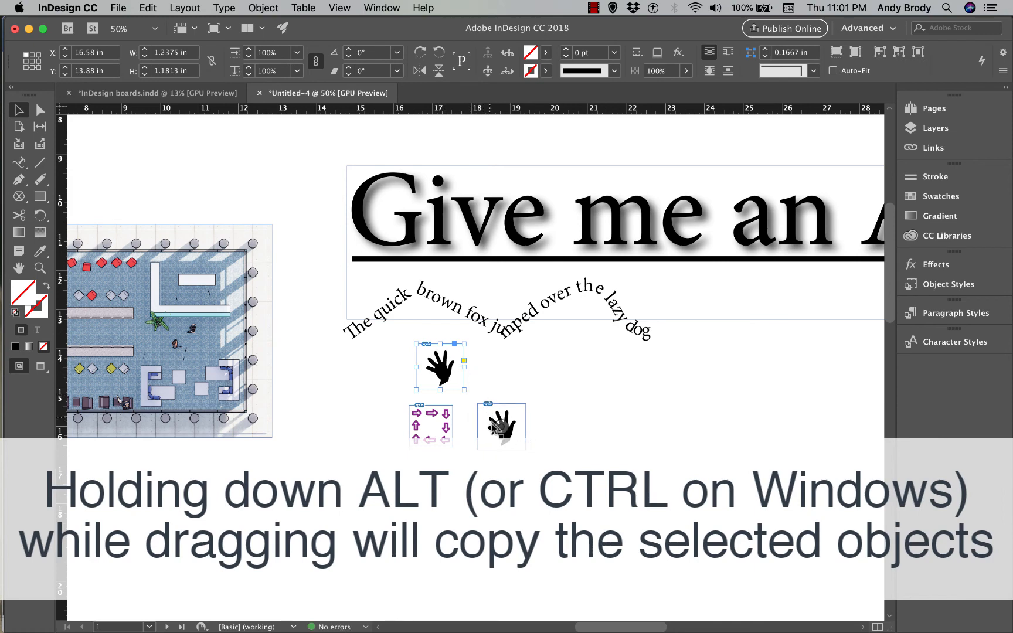
drag(432, 362, 337, 372)
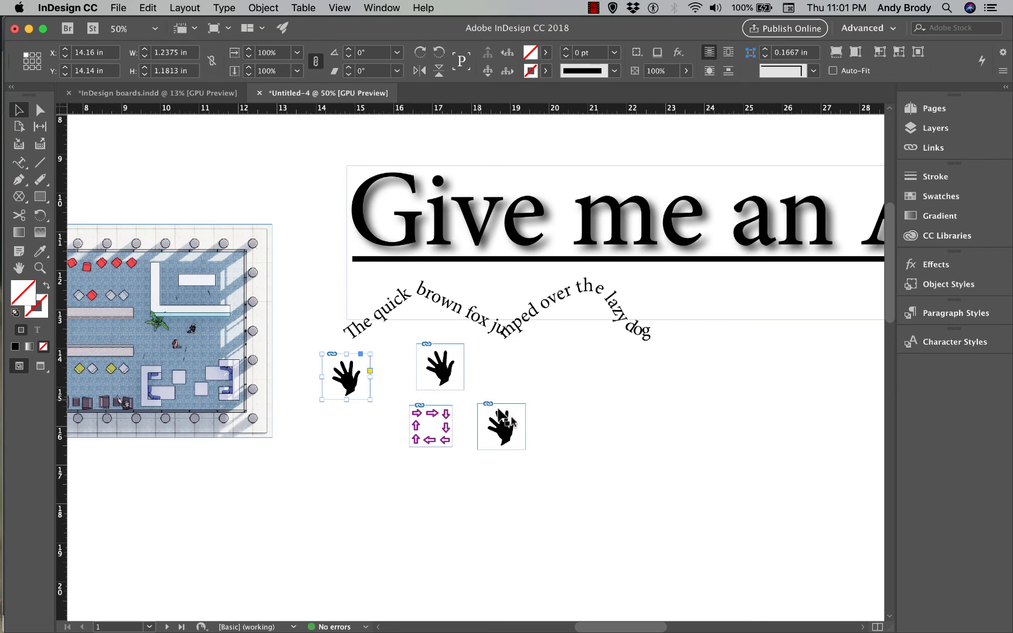
click(591, 458)
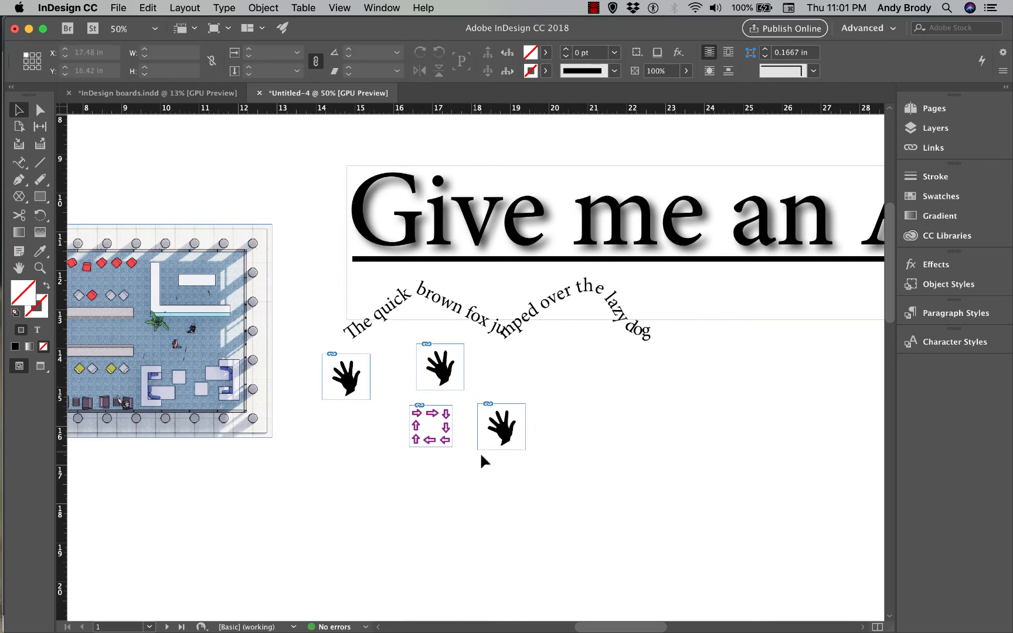
Draw a closed freeform curved shape about 13.15 x 7.31 in with the Pen tool in the empty lower-right page area
drag(631, 629, 658, 631)
scroll(656, 626, down, 5)
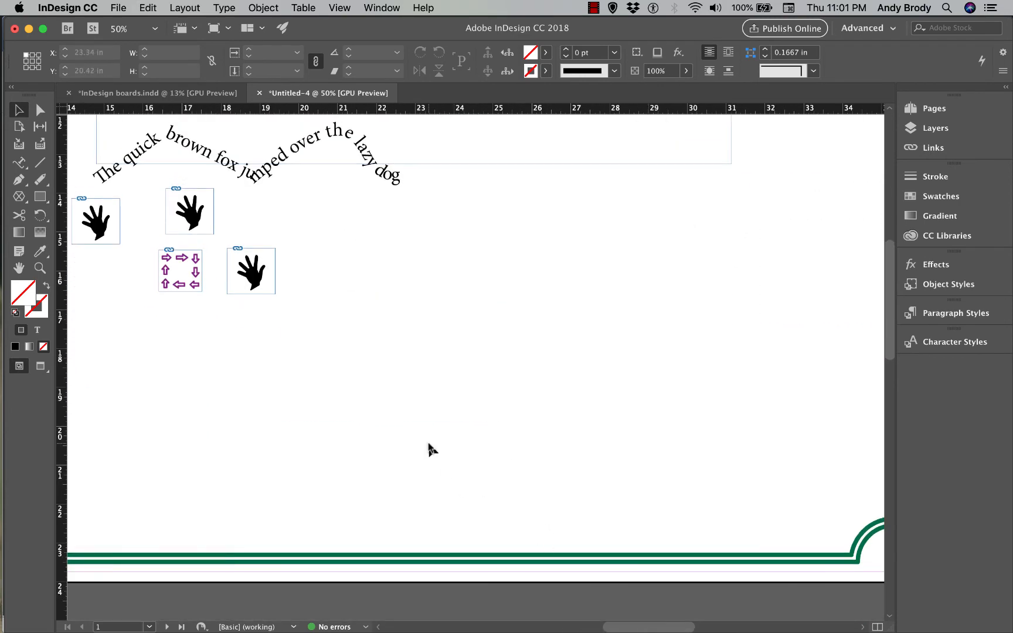
click(17, 182)
drag(374, 308, 404, 279)
drag(517, 239, 576, 244)
drag(681, 259, 731, 272)
drag(802, 322, 811, 343)
drag(835, 419, 758, 532)
drag(621, 511, 580, 490)
click(485, 463)
drag(381, 491, 373, 489)
drag(325, 421, 328, 385)
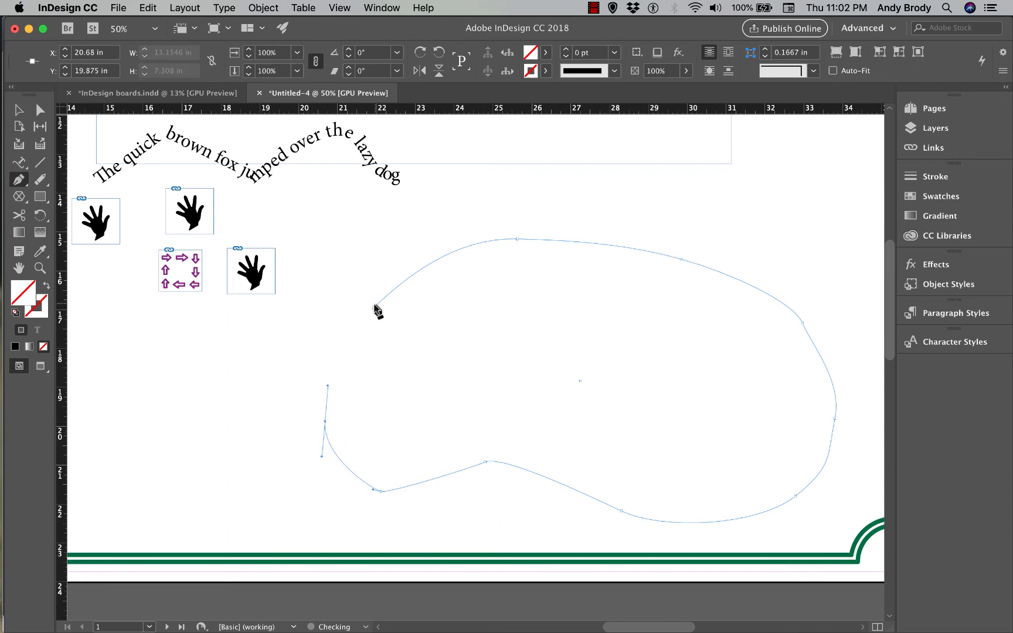
click(373, 307)
Give the freeform shape a 5 pt stroke and set its content type to Graphic
click(19, 110)
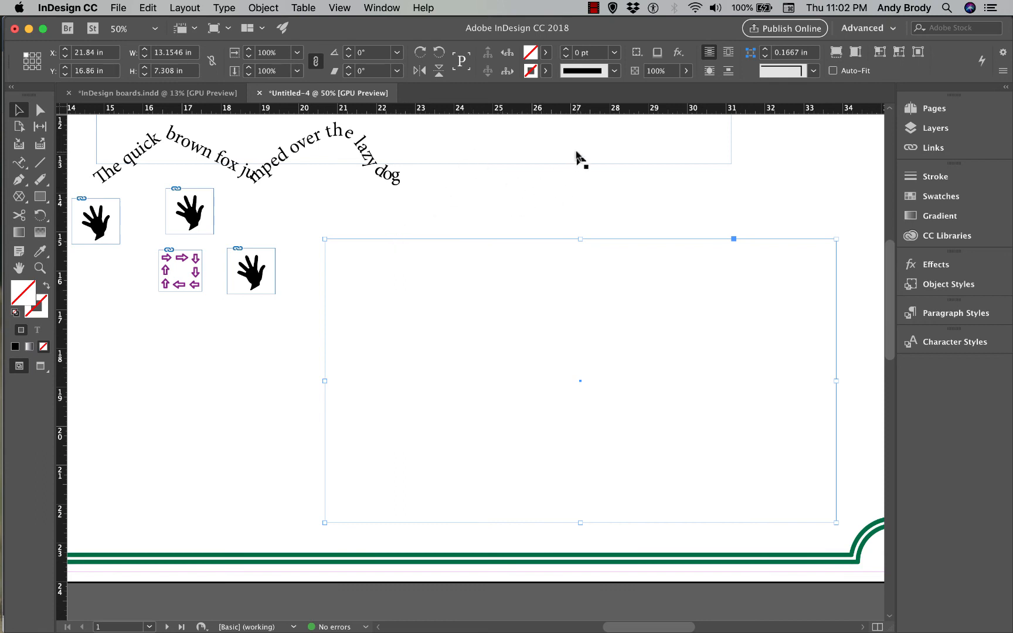
click(615, 53)
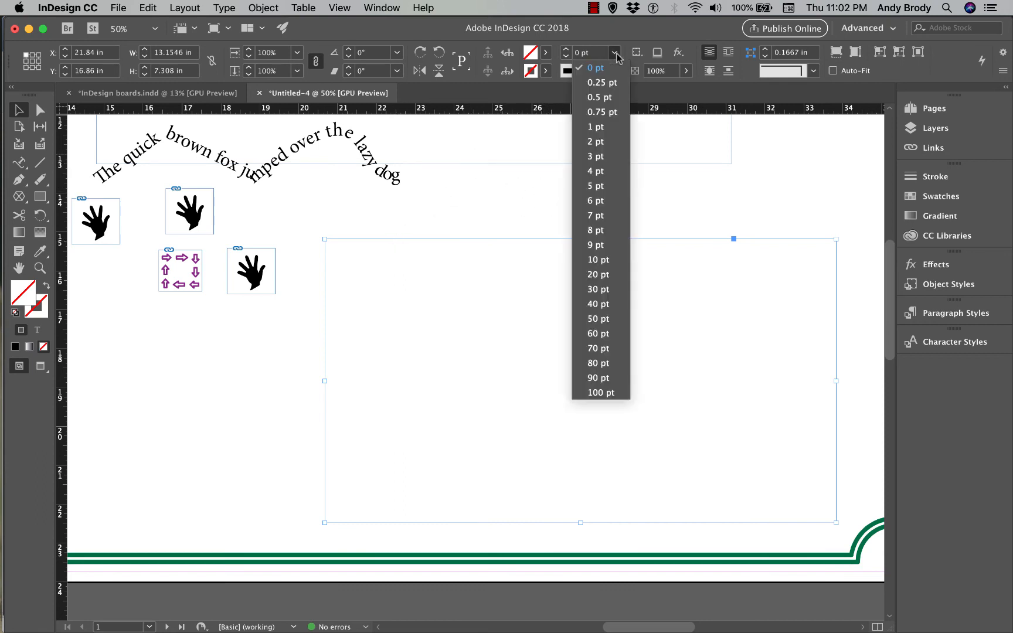
click(598, 186)
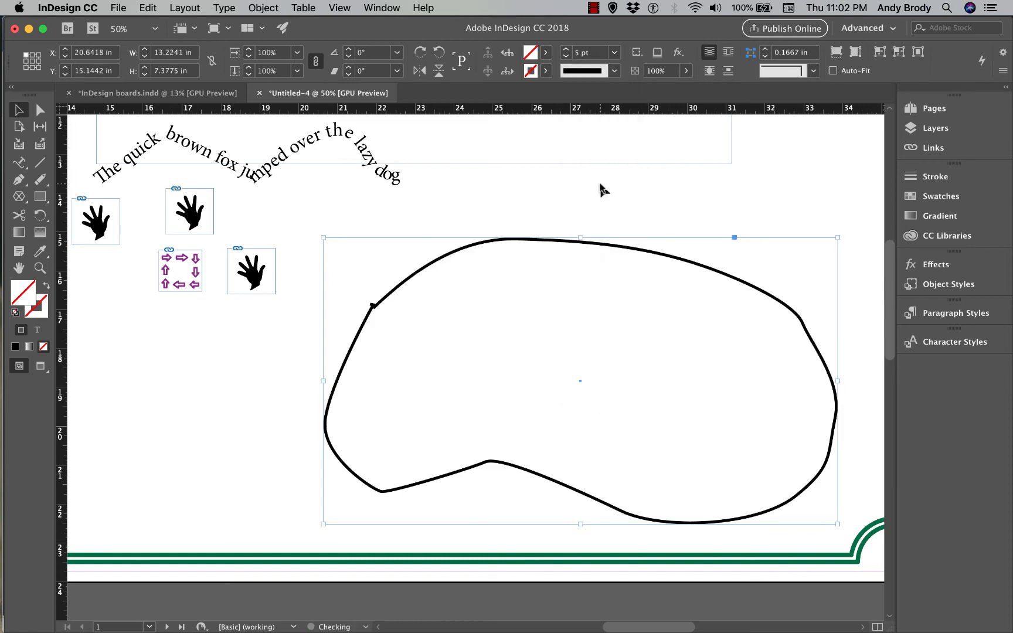
right_click(525, 245)
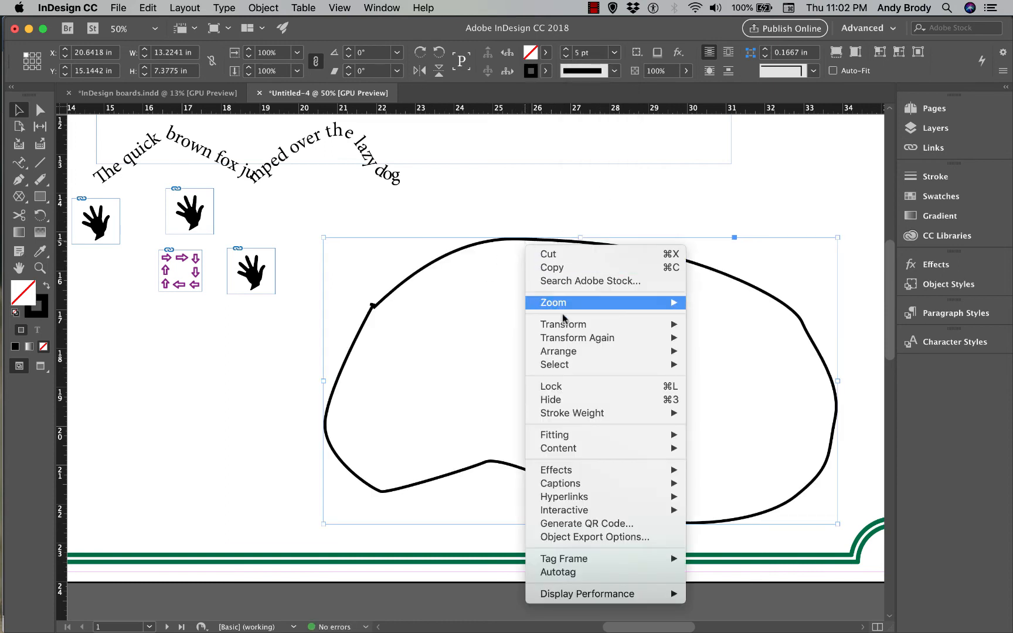
mouse_move(608, 451)
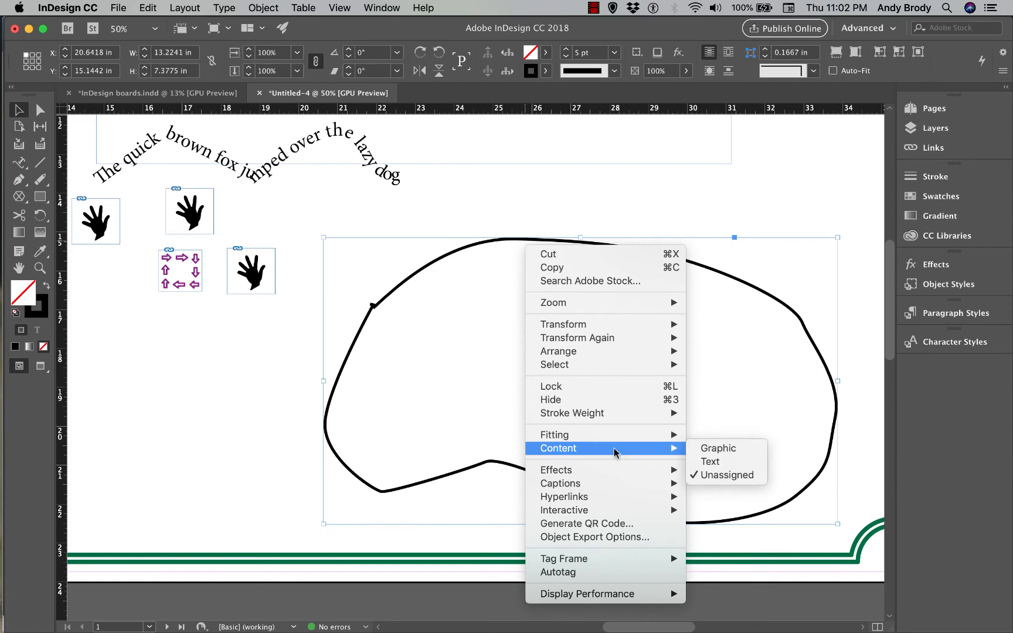
click(702, 449)
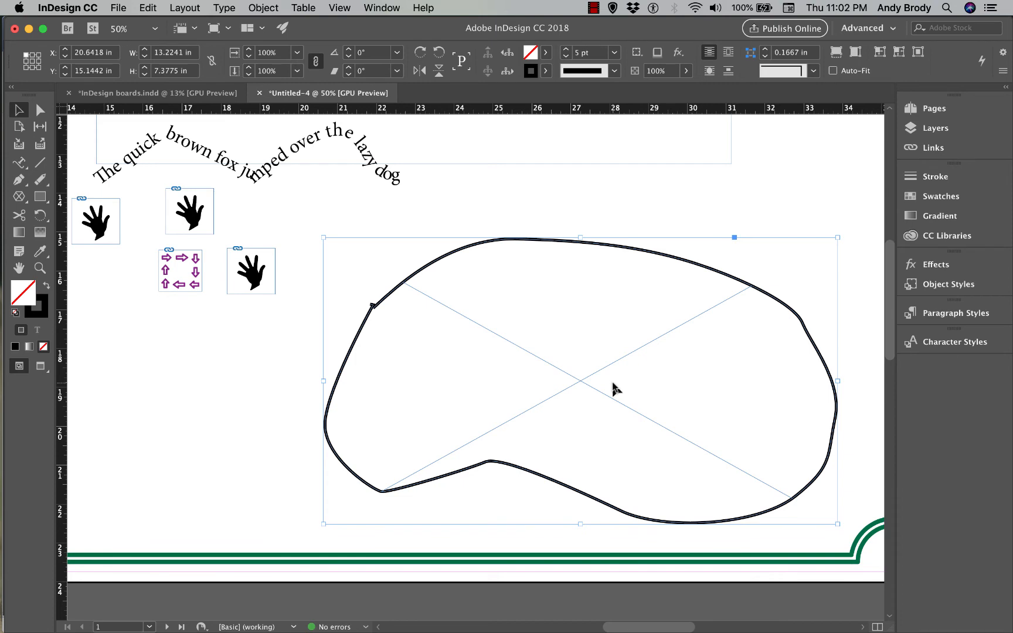
Place the grayscale interior rendering into the freeform frame and move the frame to X 20.8 in, Y 15.06 in
key(super+d)
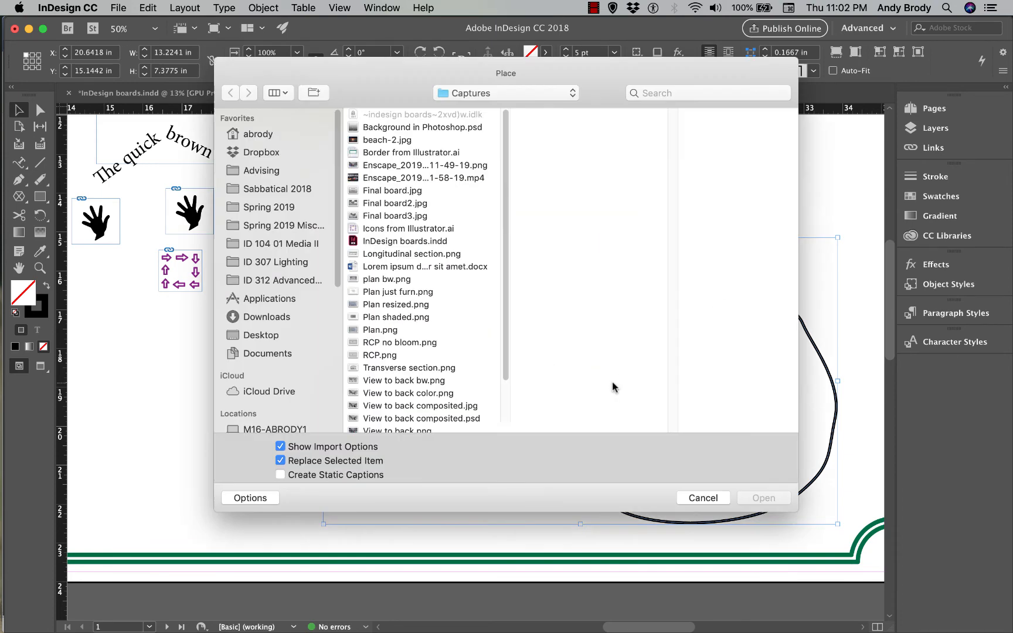
key(Return)
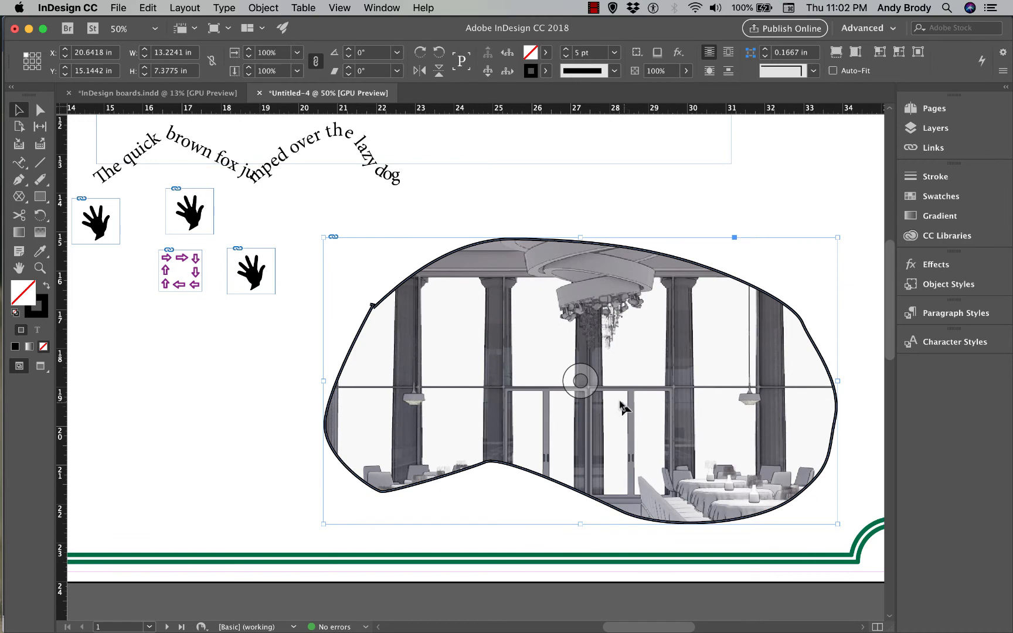
drag(500, 387, 506, 384)
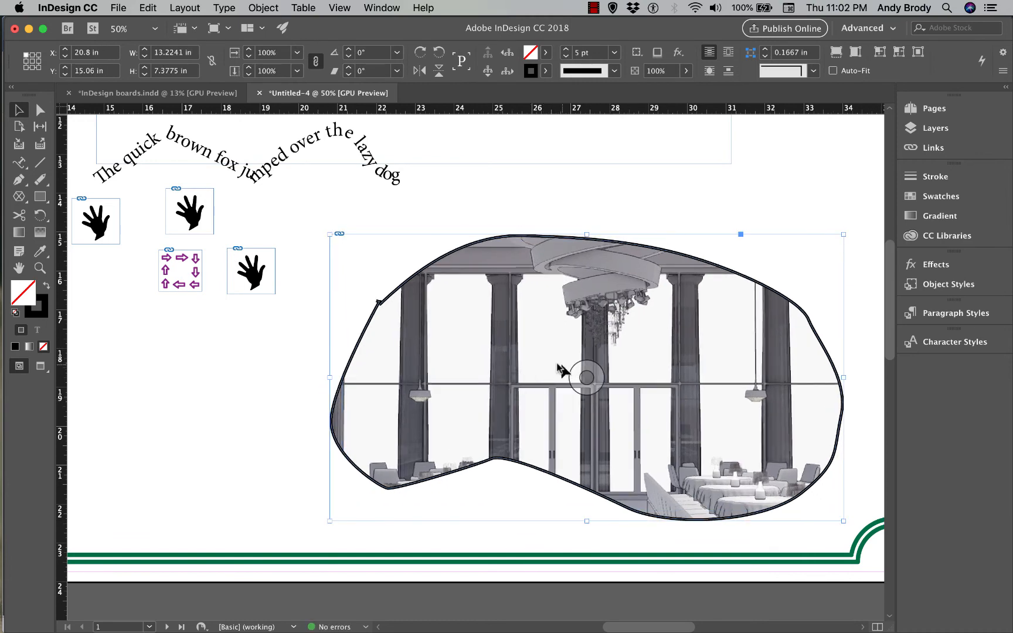
Shift the rendering up and slightly left inside the freeform frame
click(553, 380)
drag(552, 380, 524, 367)
click(19, 109)
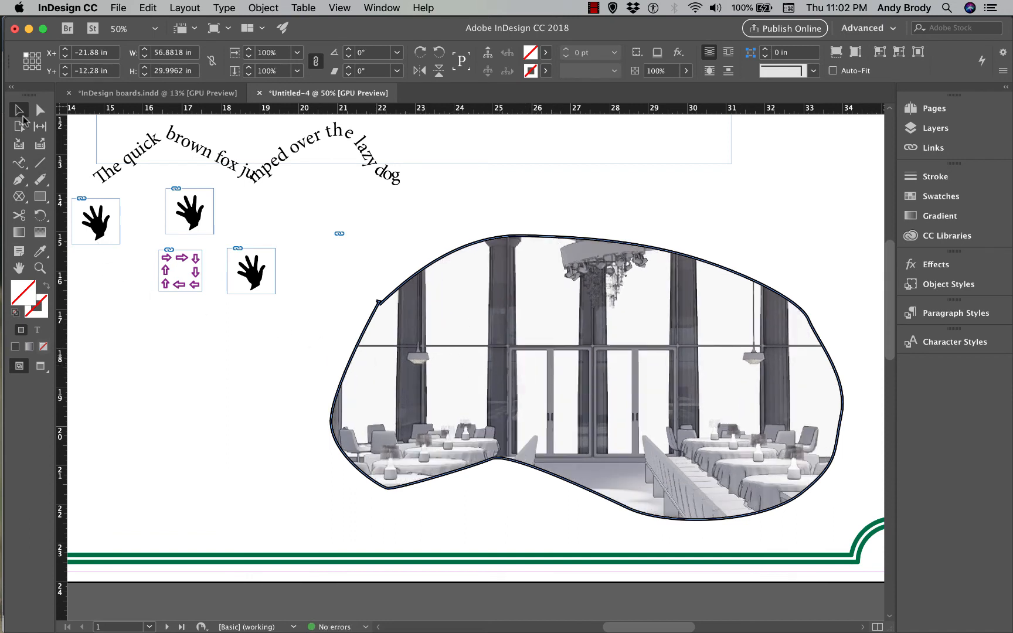
Fit the rendering to the freeform frame with Fit Content to Frame and deselect it
click(339, 399)
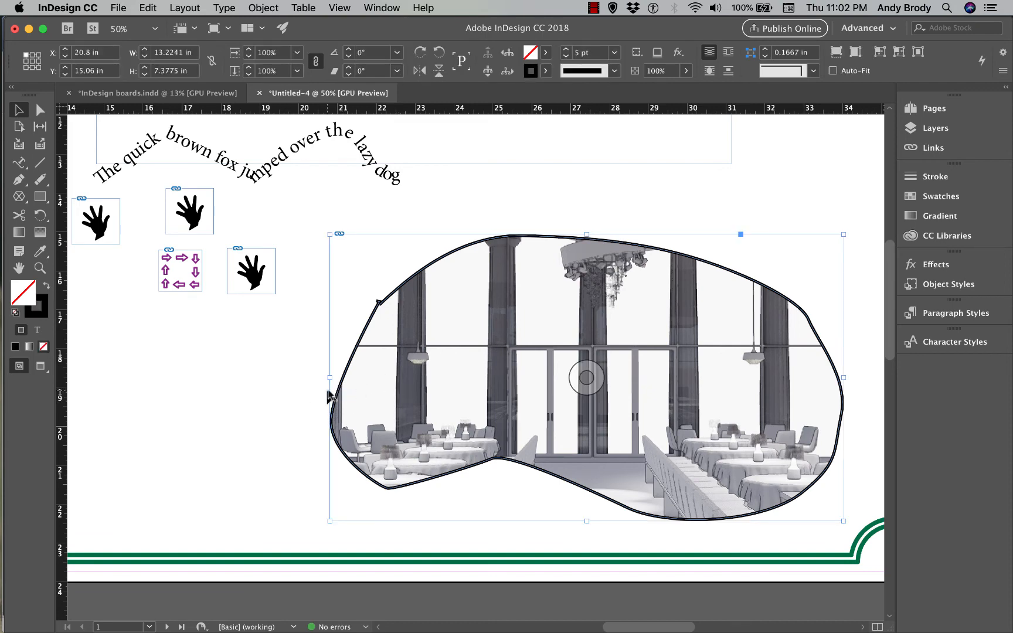
right_click(342, 383)
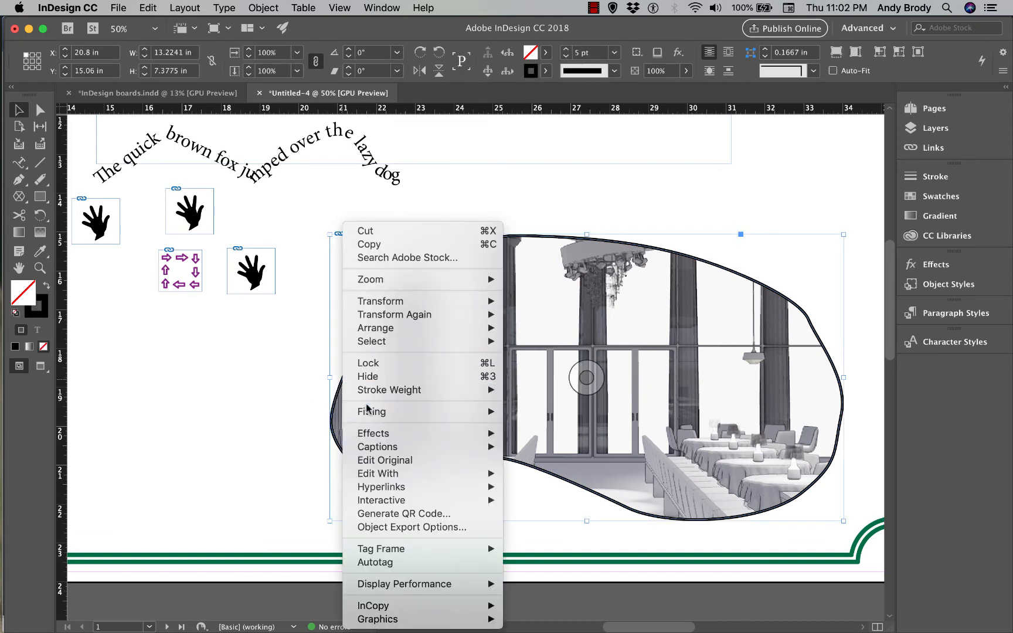
mouse_move(382, 413)
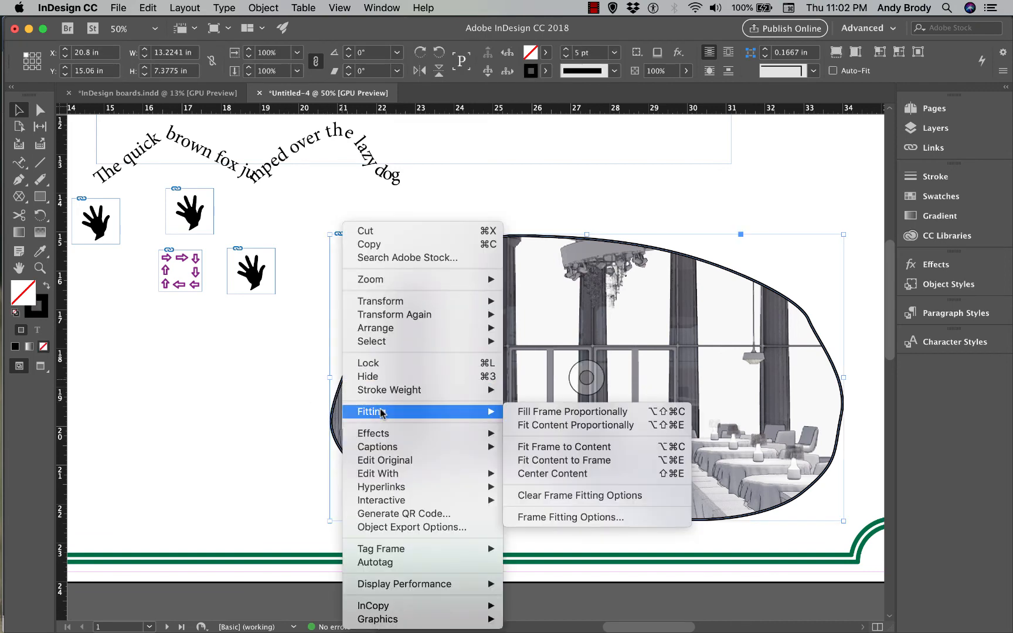
click(545, 461)
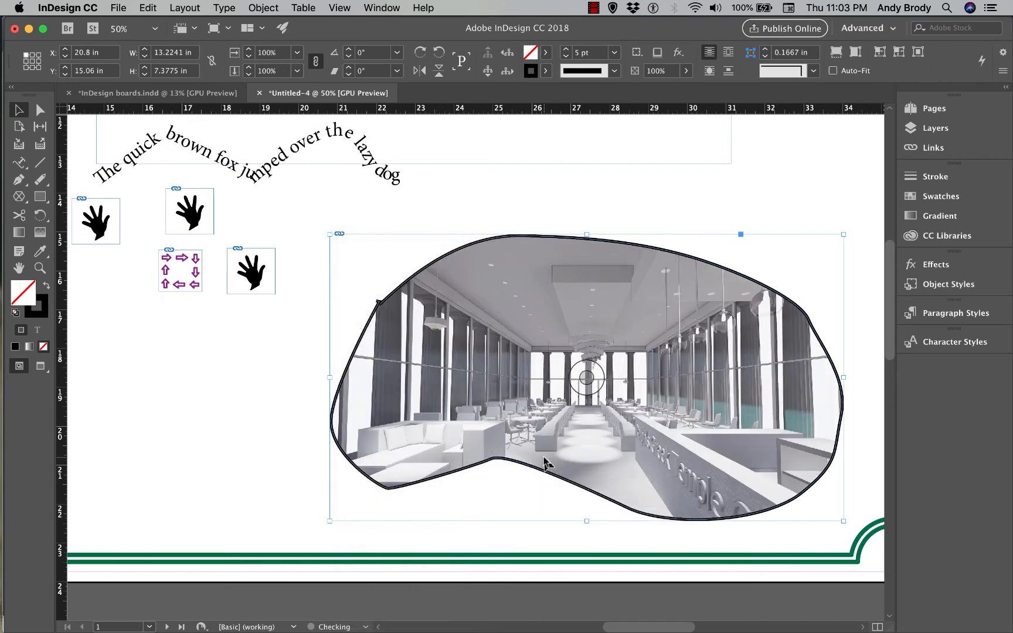
click(288, 396)
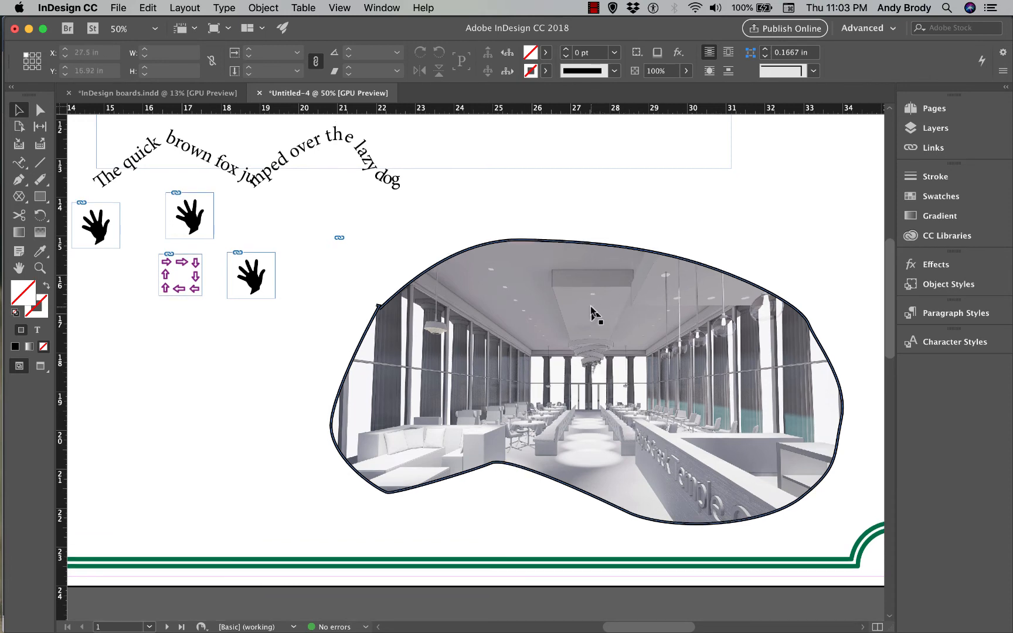
Give the color rendering above the "Give me an A" title a 10 pt stroke
scroll(590, 305, up, 10)
click(436, 275)
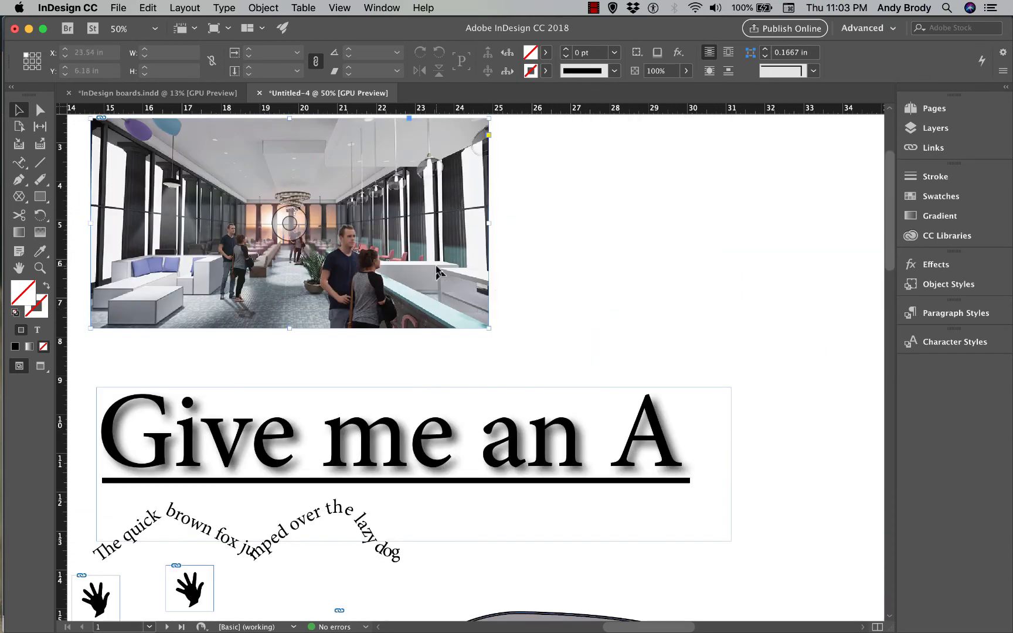
click(615, 53)
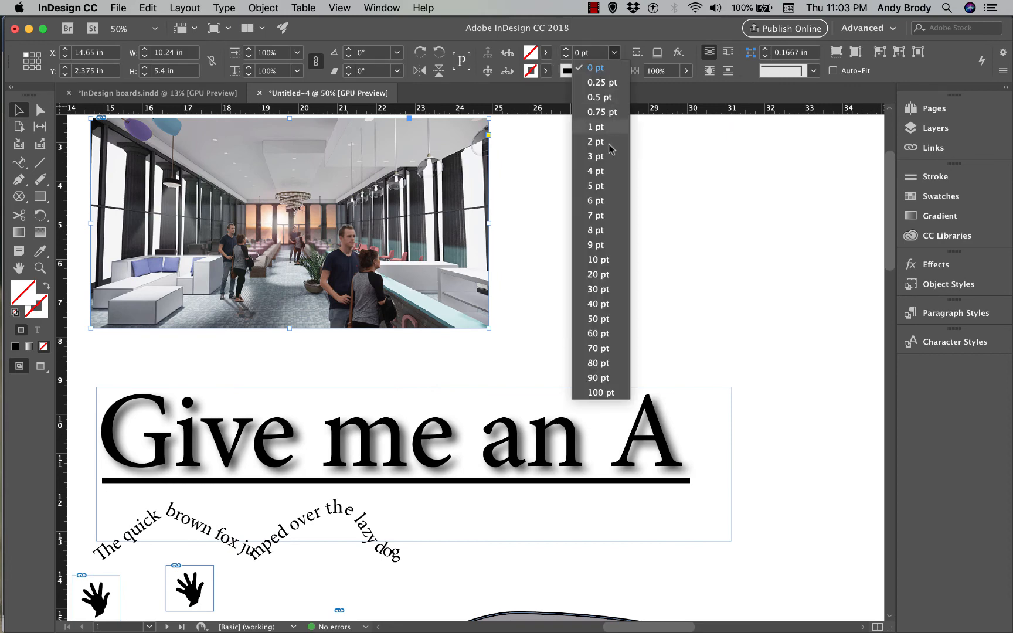
click(602, 259)
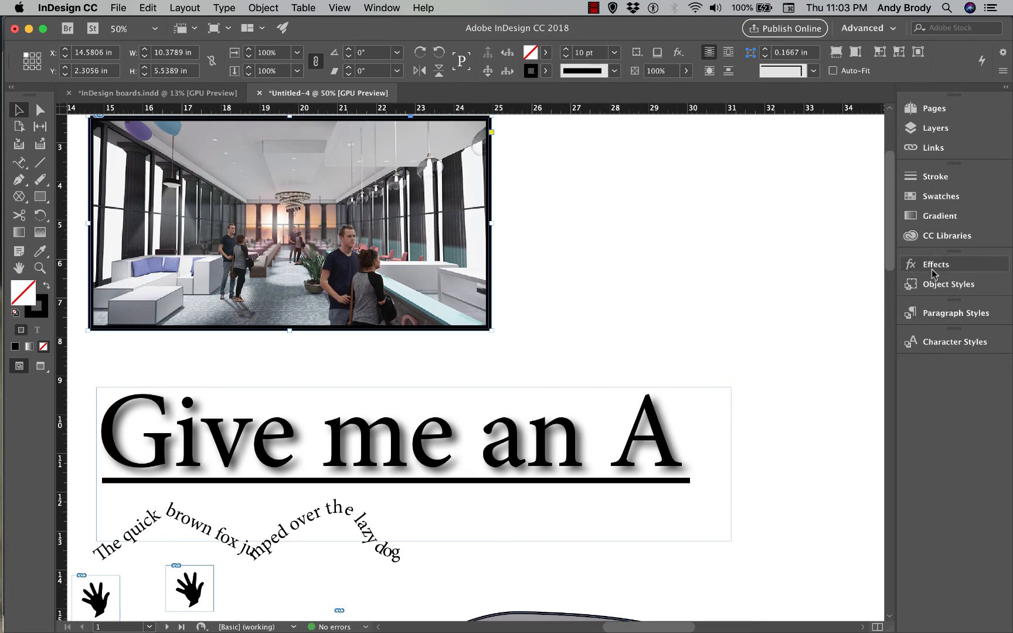
Set the stroke weight of the freeform picture frame to 0 pt
scroll(780, 360, down, 8)
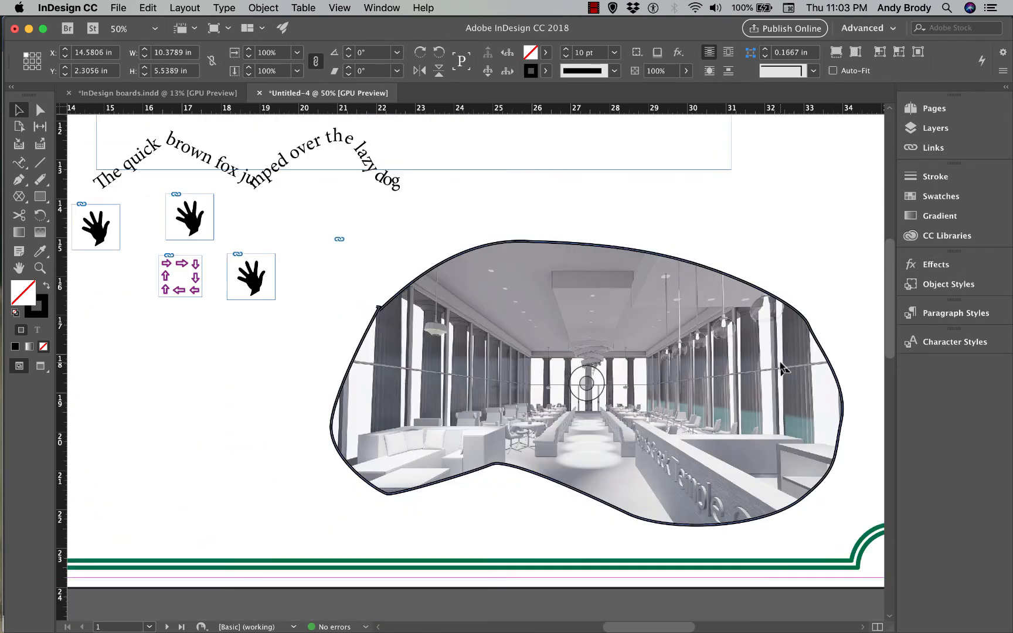
click(721, 363)
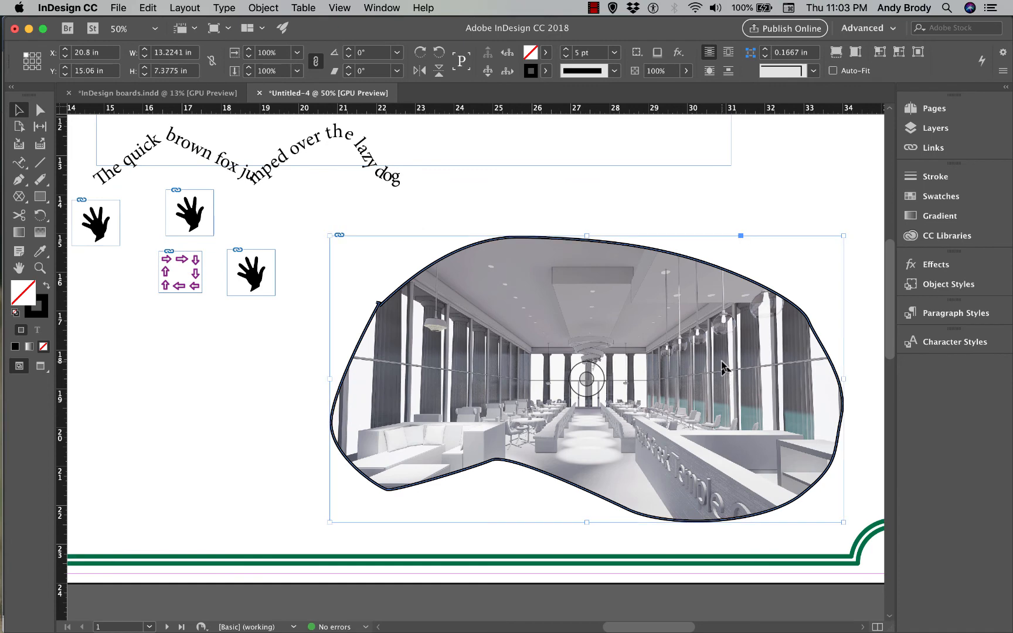
click(614, 52)
click(594, 71)
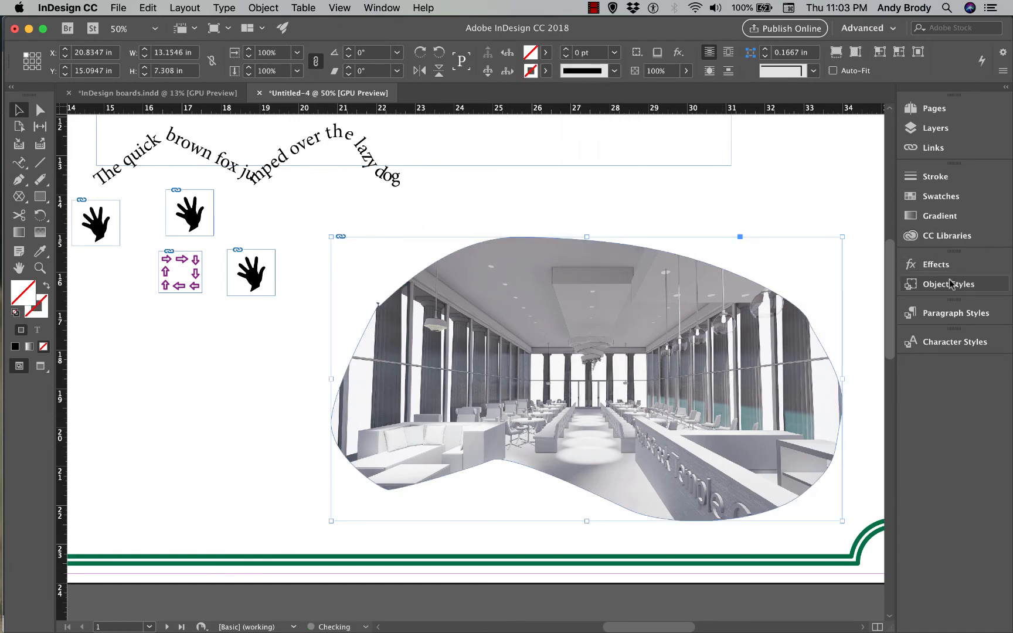
Apply a Basic Feather effect with a 0.75 in feather width to the freeform picture and deselect it
click(936, 265)
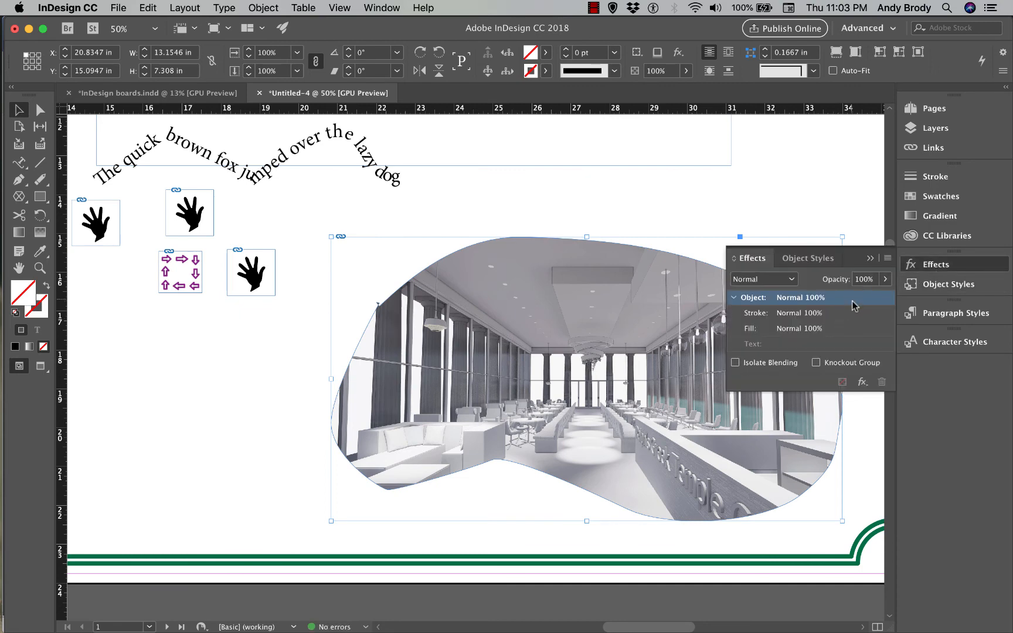
click(862, 382)
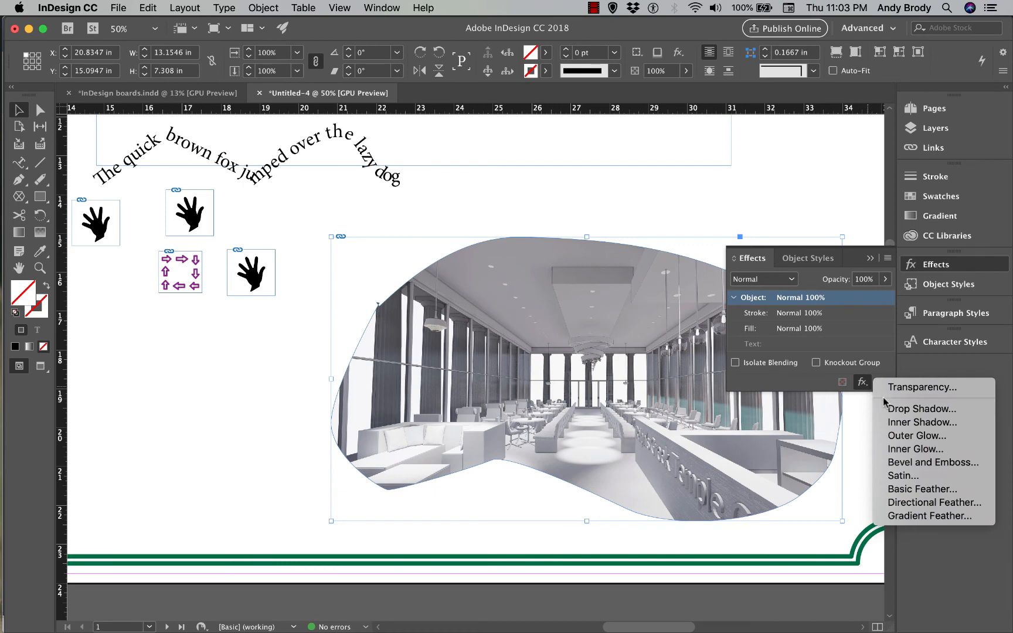
click(923, 491)
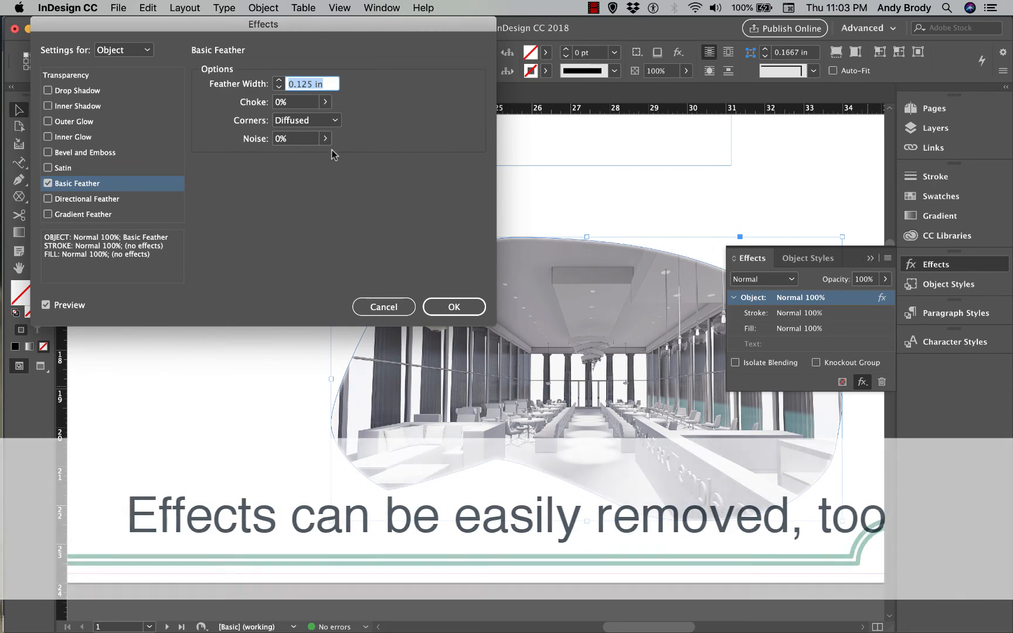
click(281, 81)
click(281, 81)
click(281, 81)
click(281, 80)
click(280, 81)
click(280, 81)
click(281, 81)
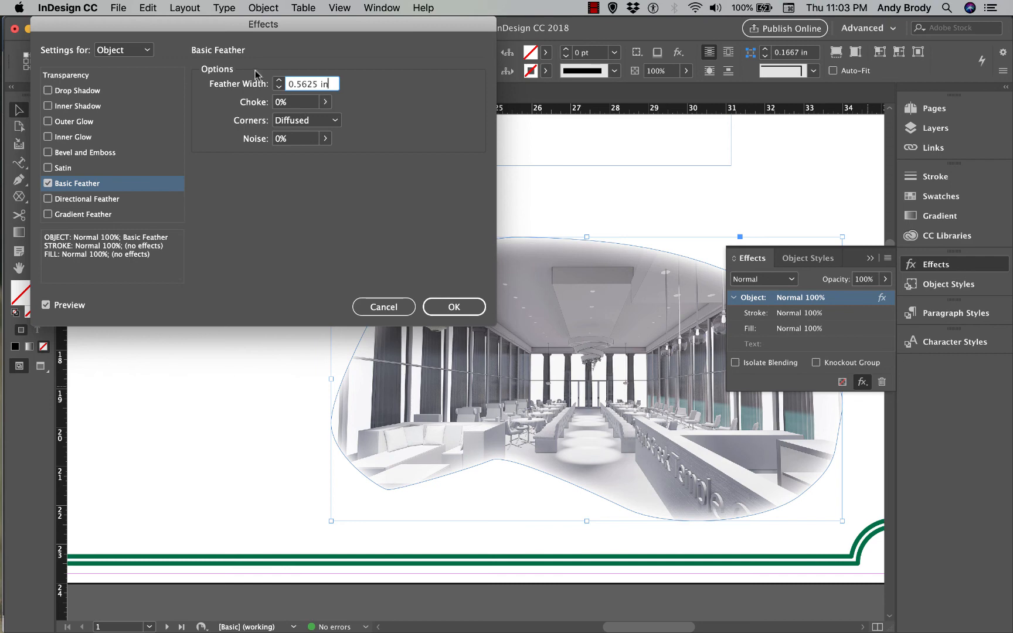
click(279, 80)
click(279, 81)
click(279, 80)
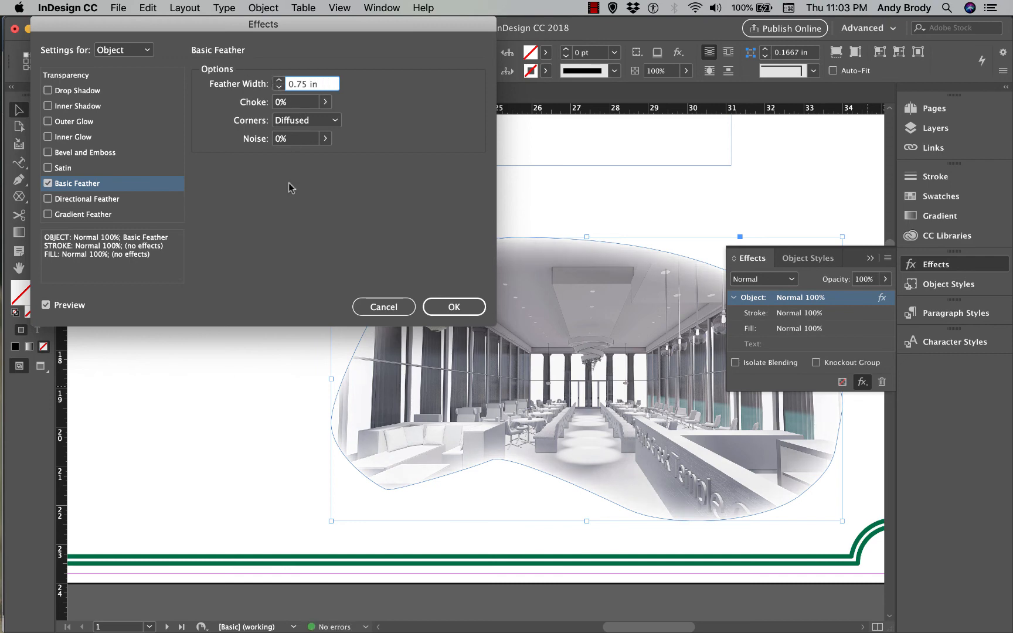
click(454, 307)
click(261, 428)
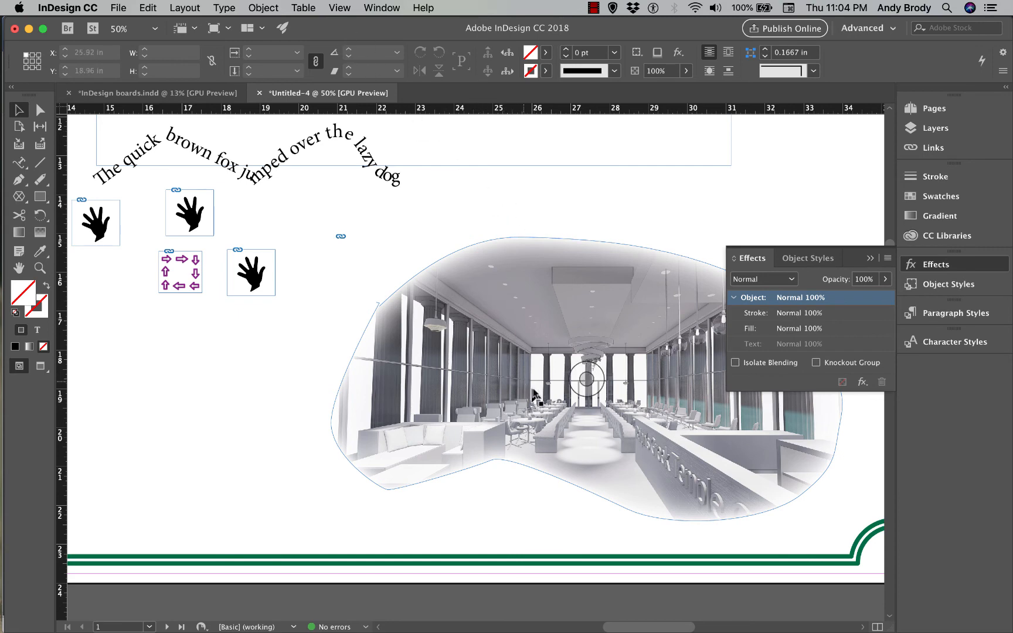
Examine the feathered picture close up and find the display performance options
key(super+equal)
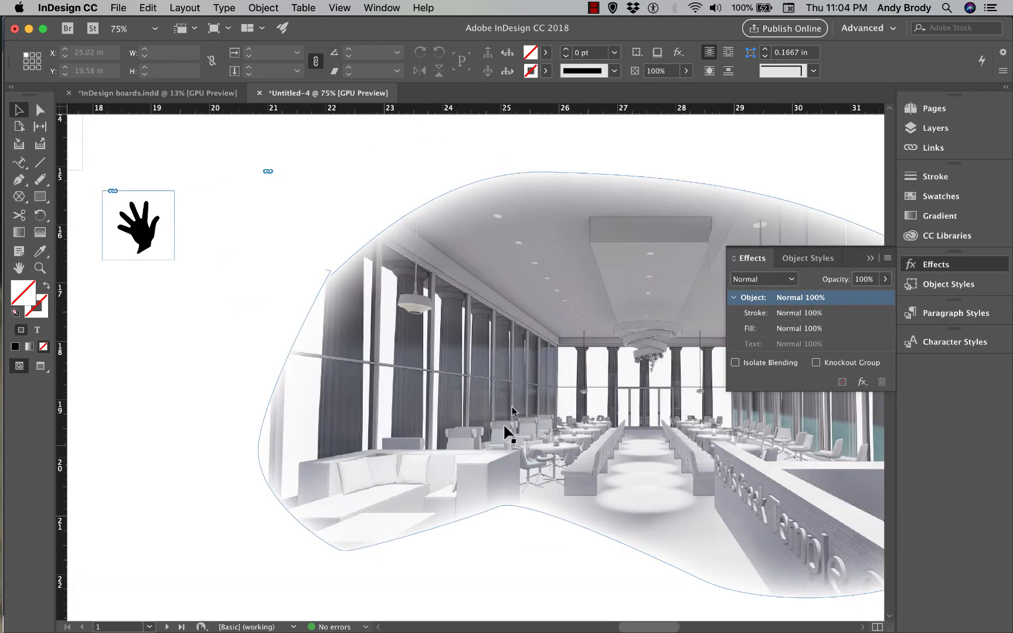
scroll(430, 450, down, 1)
scroll(429, 449, up, 1)
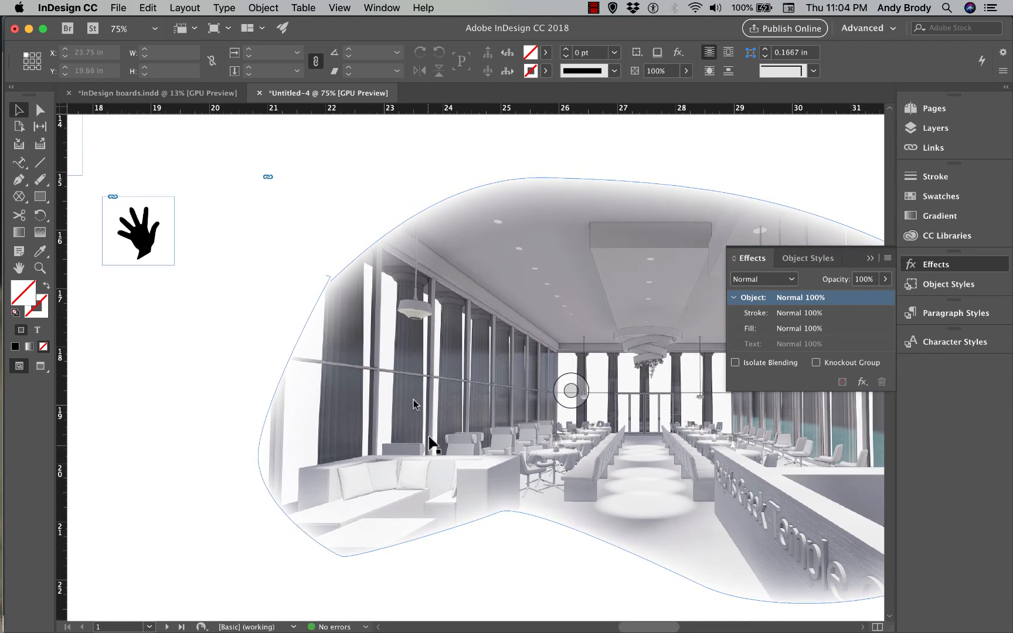
click(340, 8)
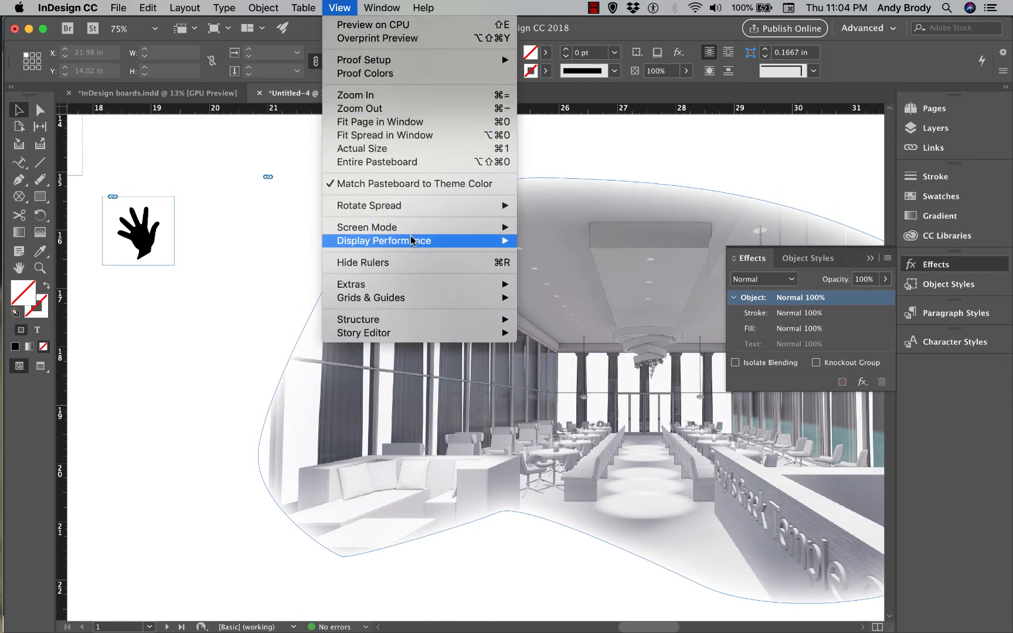
mouse_move(411, 239)
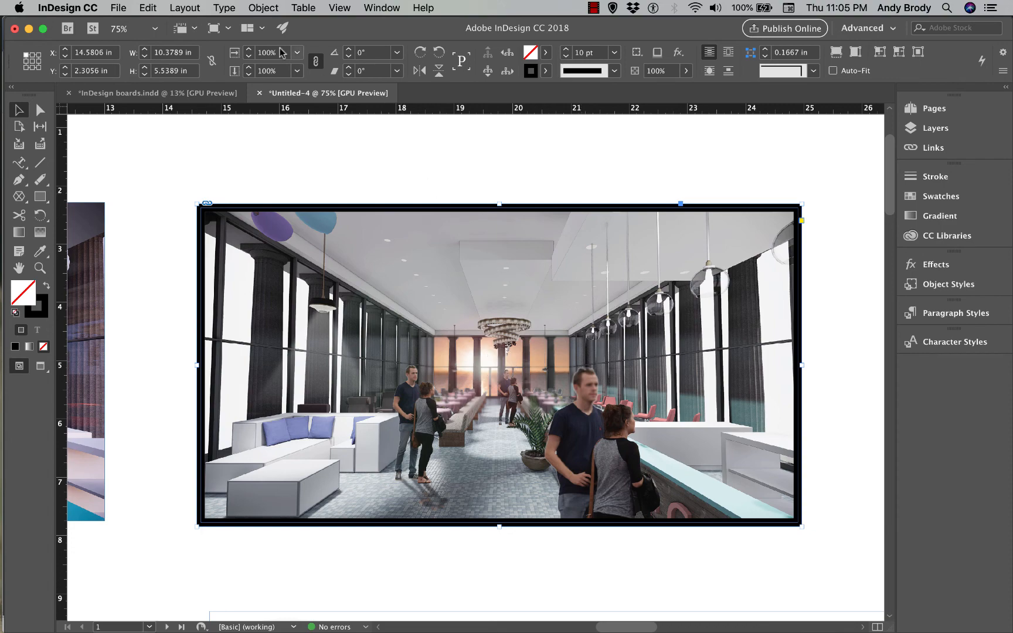
Open Corner Options for the stroked color rendering and choose the Bevel shape for all four corners
click(263, 8)
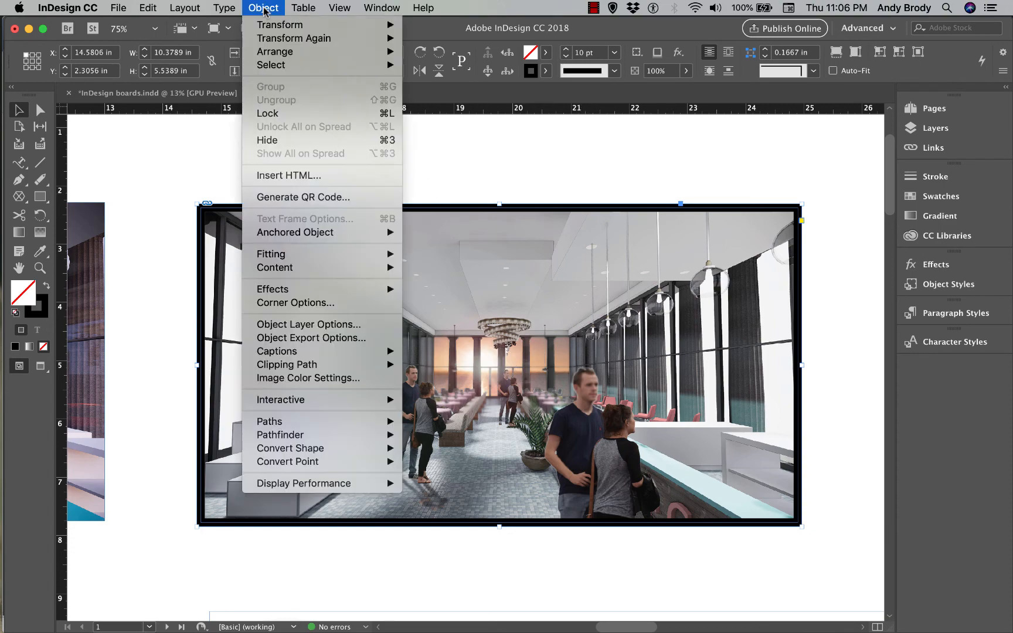
click(310, 302)
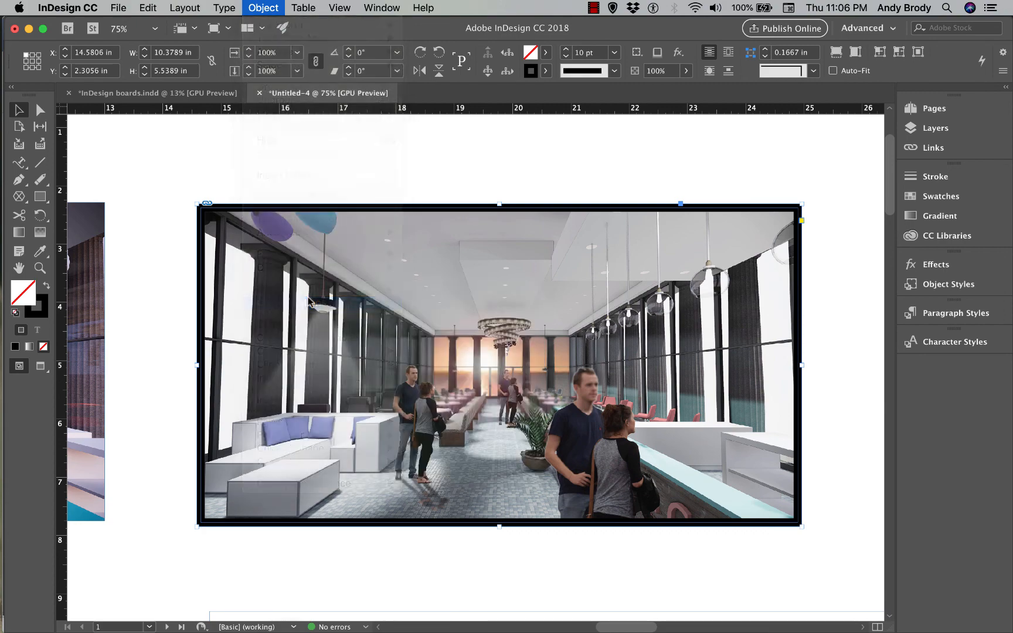
drag(411, 258, 400, 139)
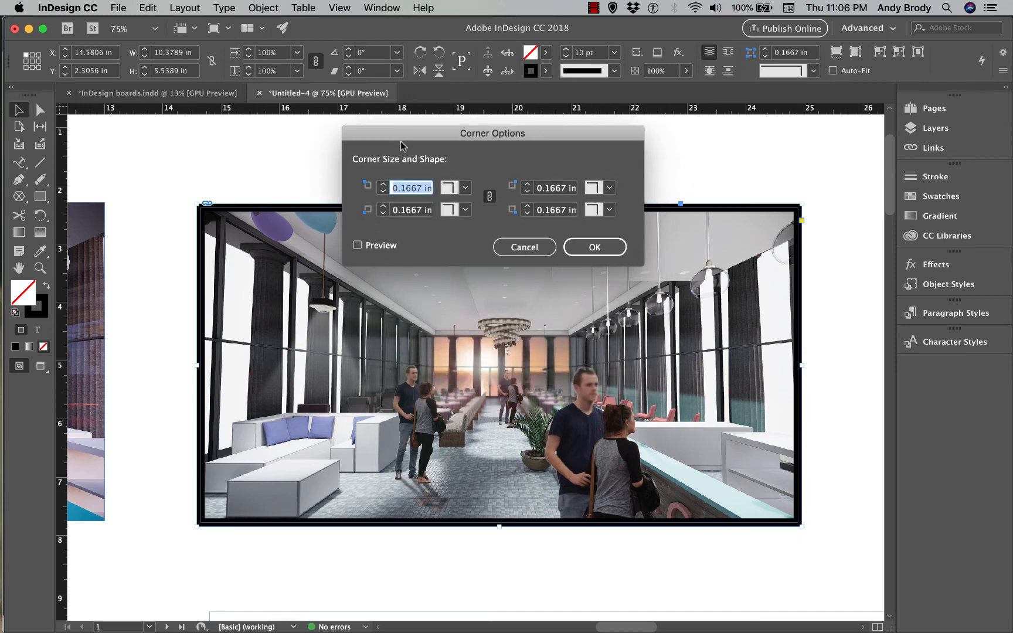
click(464, 188)
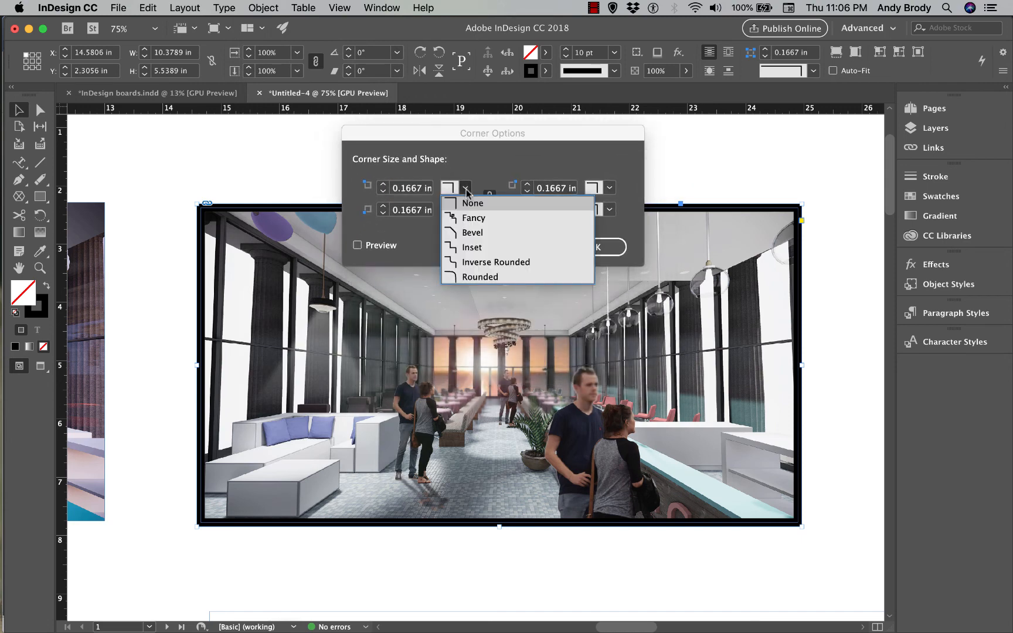
click(473, 232)
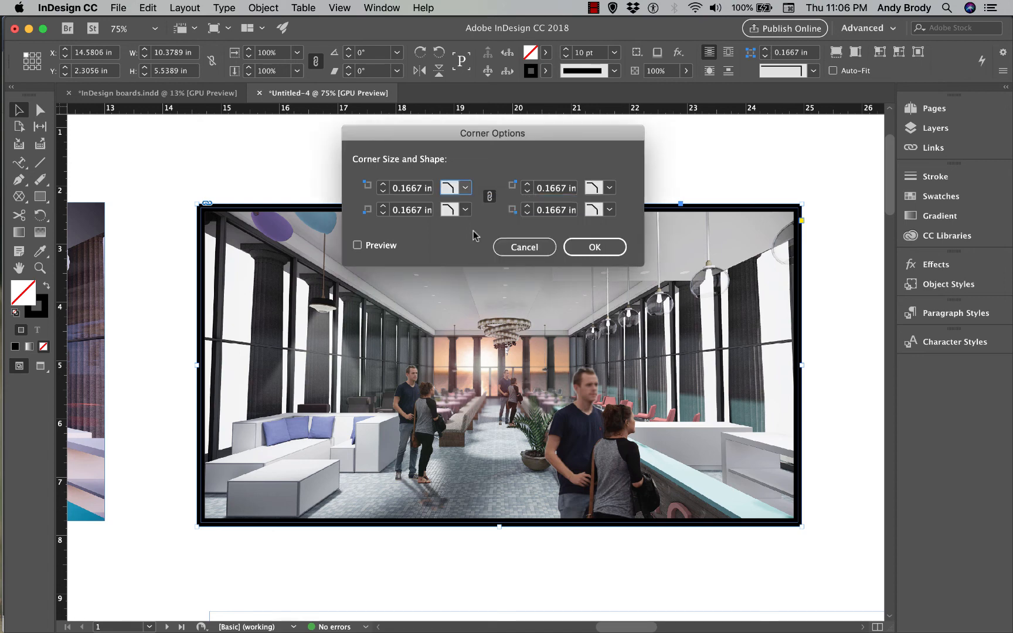
Set the size of all four corners to 1 in and turn on the preview
click(421, 189)
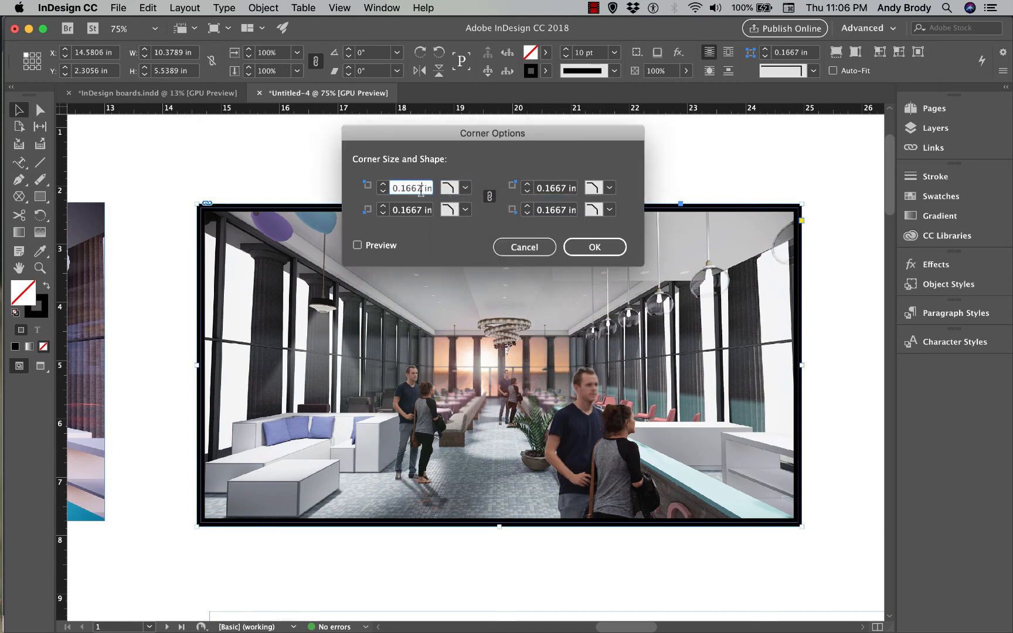
key(BackSpace)
key(BackSpace)
key(BackSpace)
text(1)
key(Tab)
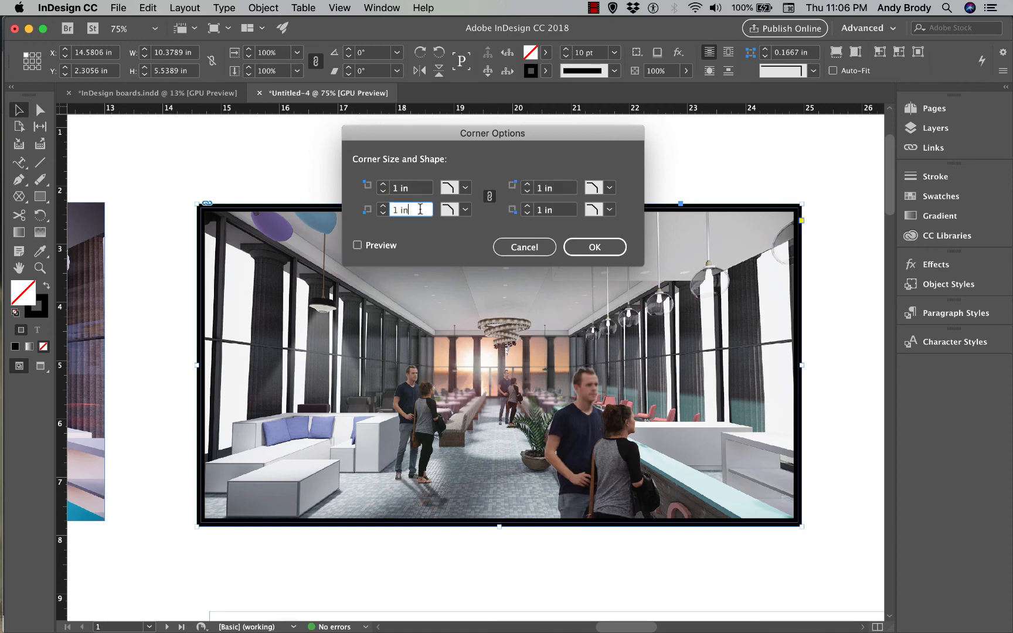
click(358, 246)
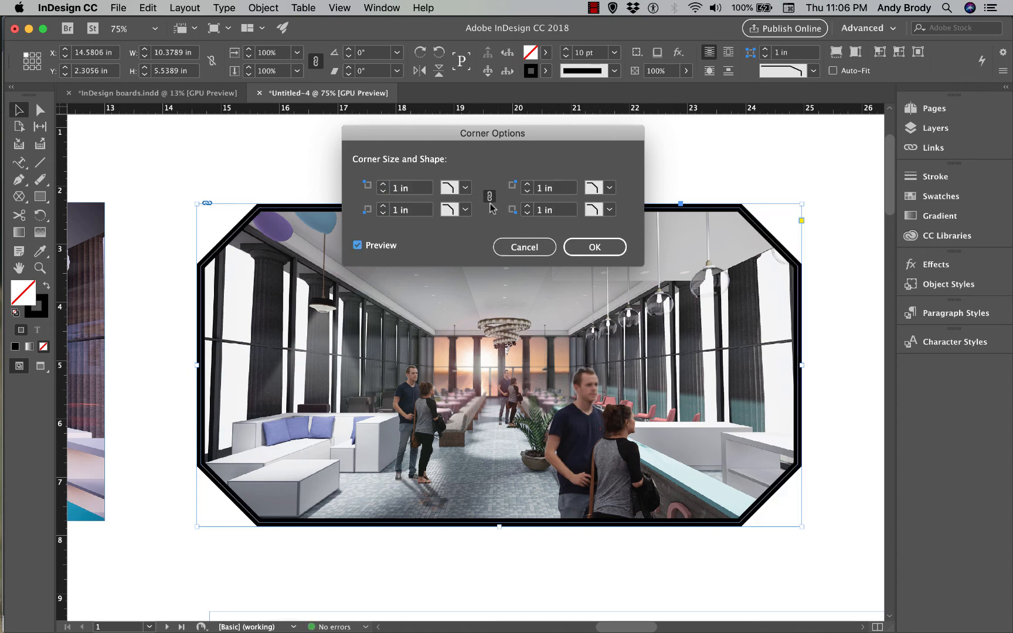
Change the shape of all four 1 in corners to Inset and apply the corner options to the rendering frame
click(467, 188)
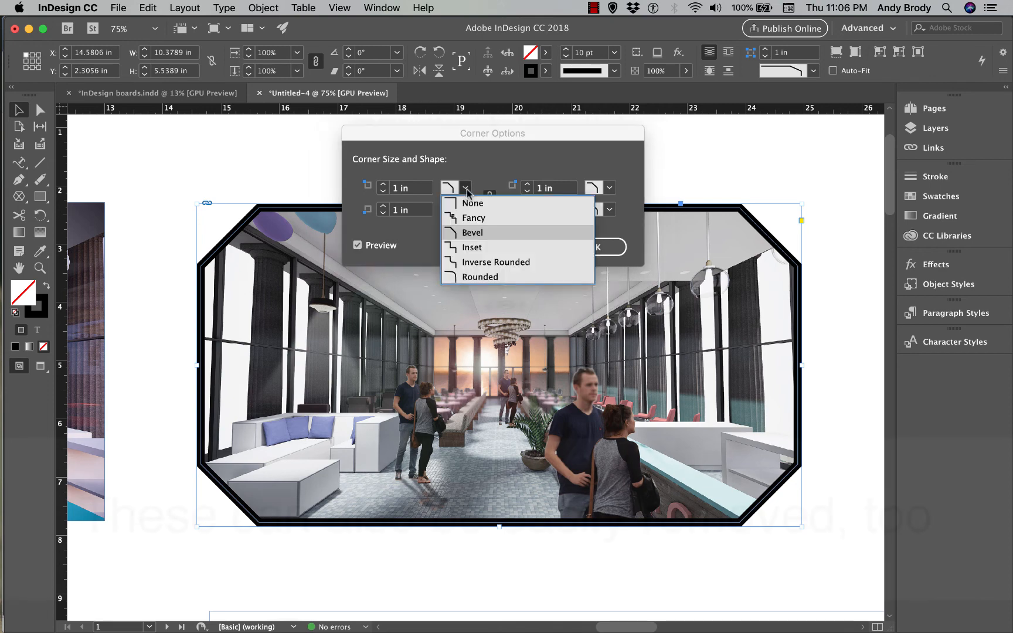
click(486, 248)
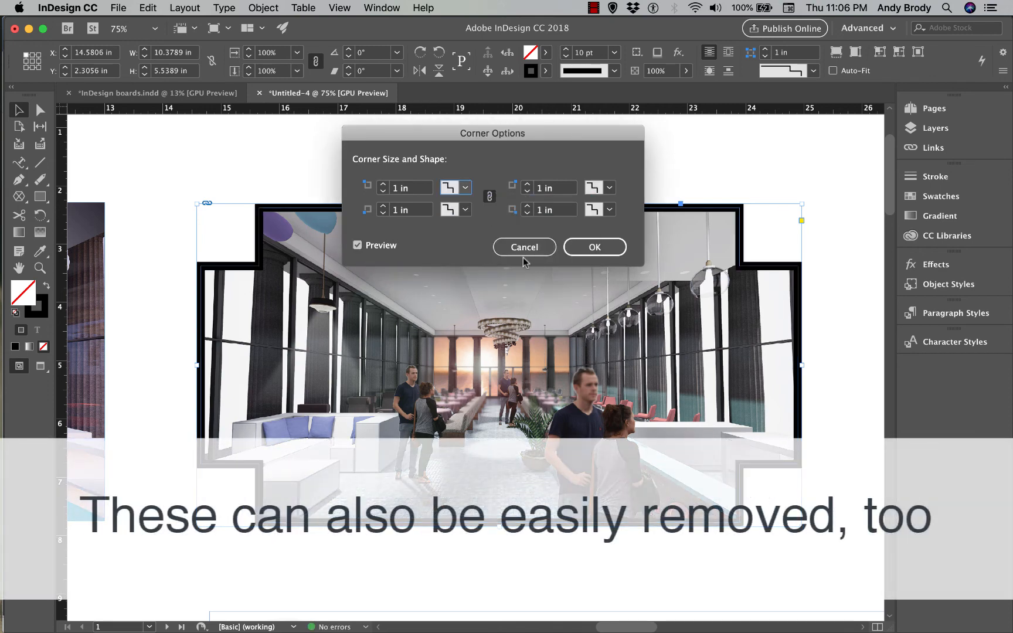
click(584, 251)
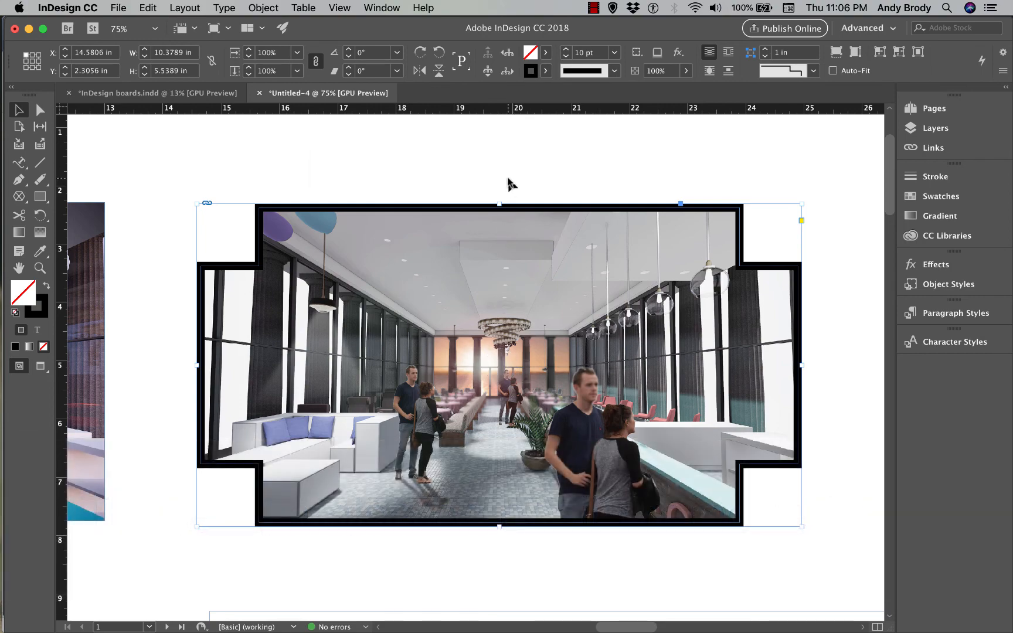
Group the large shadowed title with the thick line under it and move the group to about X 14.18 in, Y 8.425 in
scroll(507, 174, down, 10)
click(208, 290)
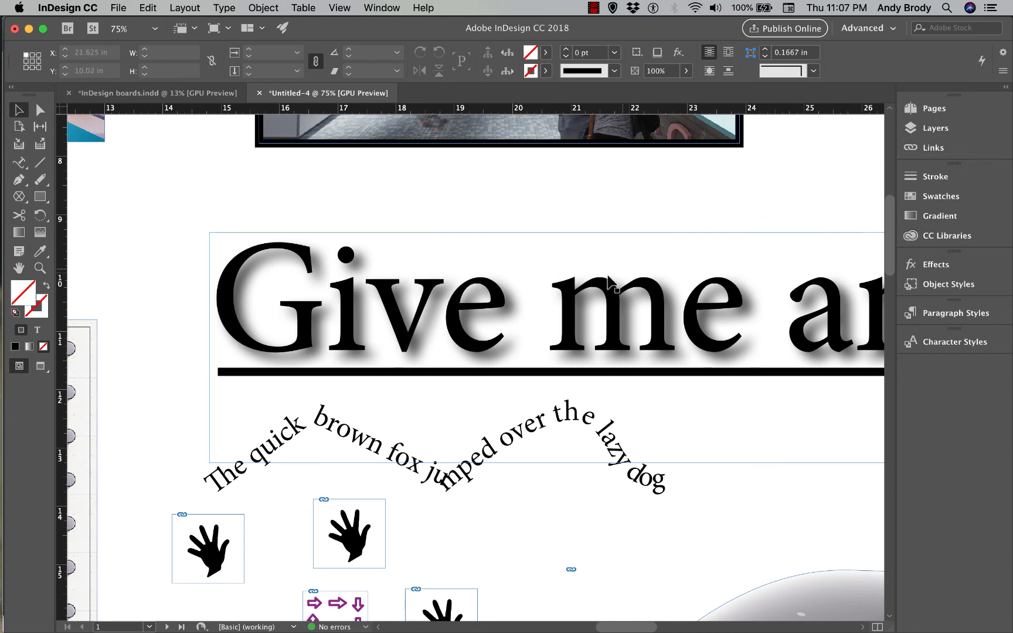
click(609, 311)
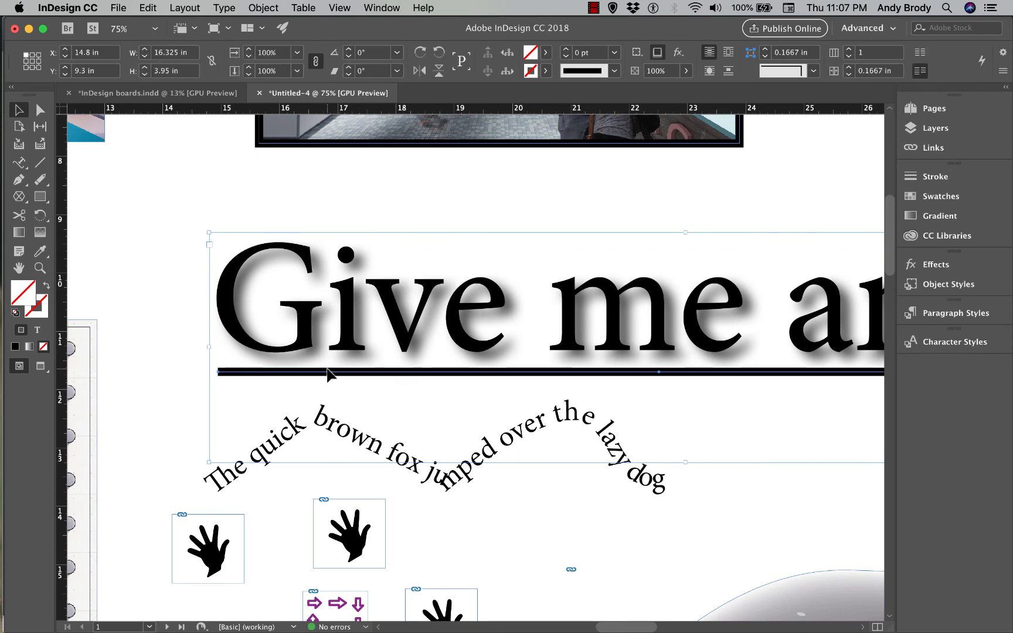
right_click(308, 328)
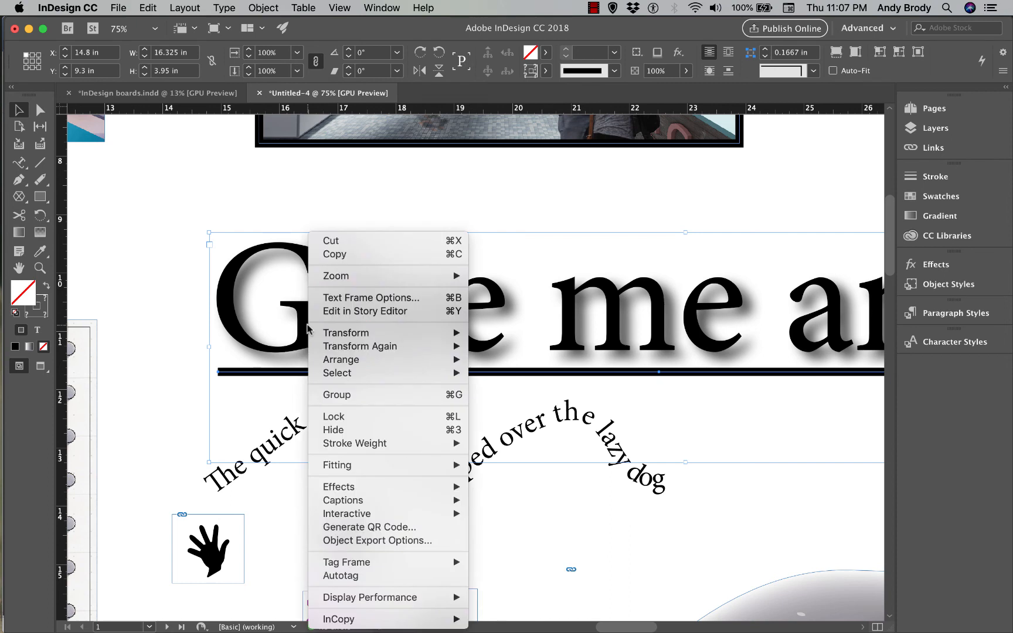
click(350, 396)
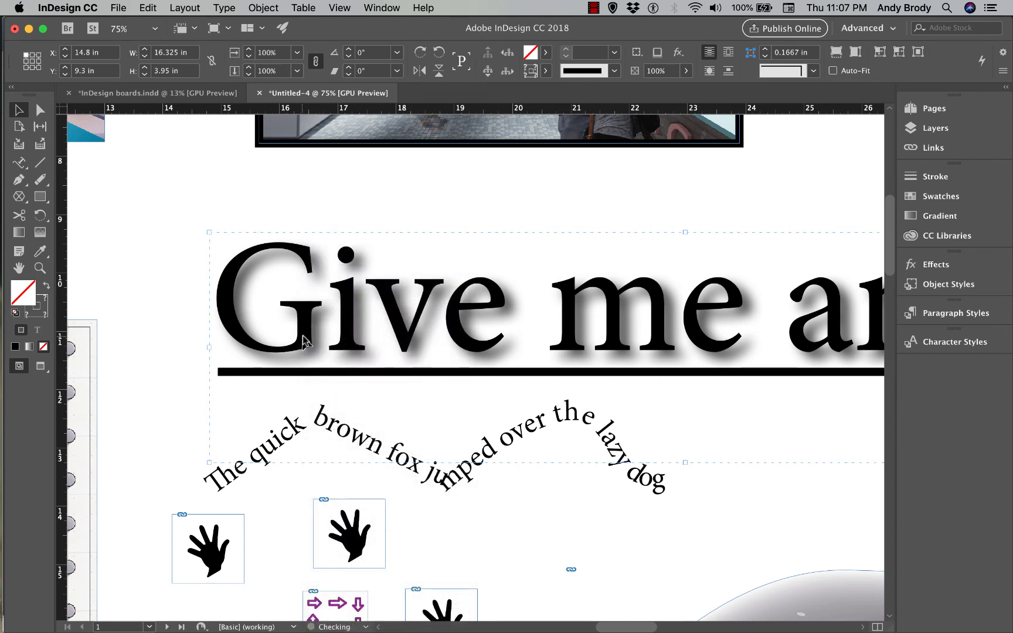
drag(305, 343, 278, 290)
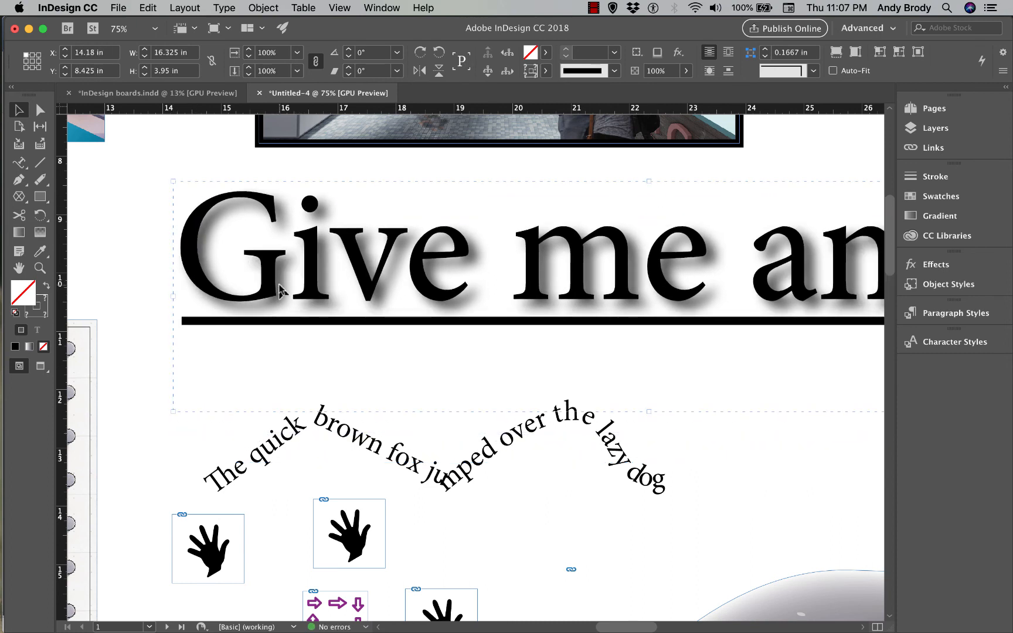
Place a duplicate of the grouped title at about X 16 in, Y 11.05 in and ungroup the copy
drag(280, 292, 382, 442)
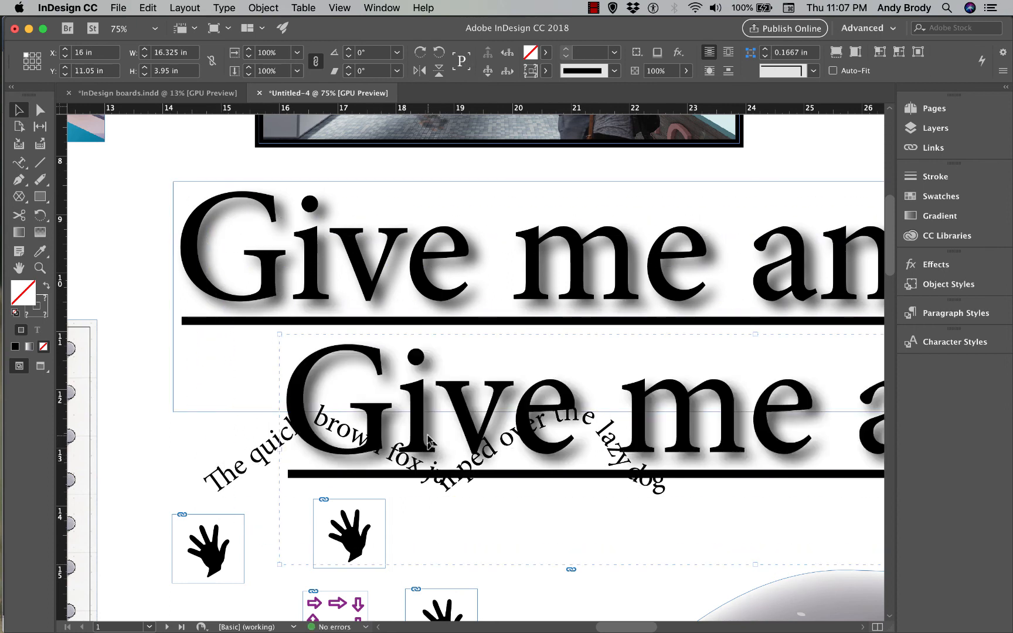
right_click(427, 434)
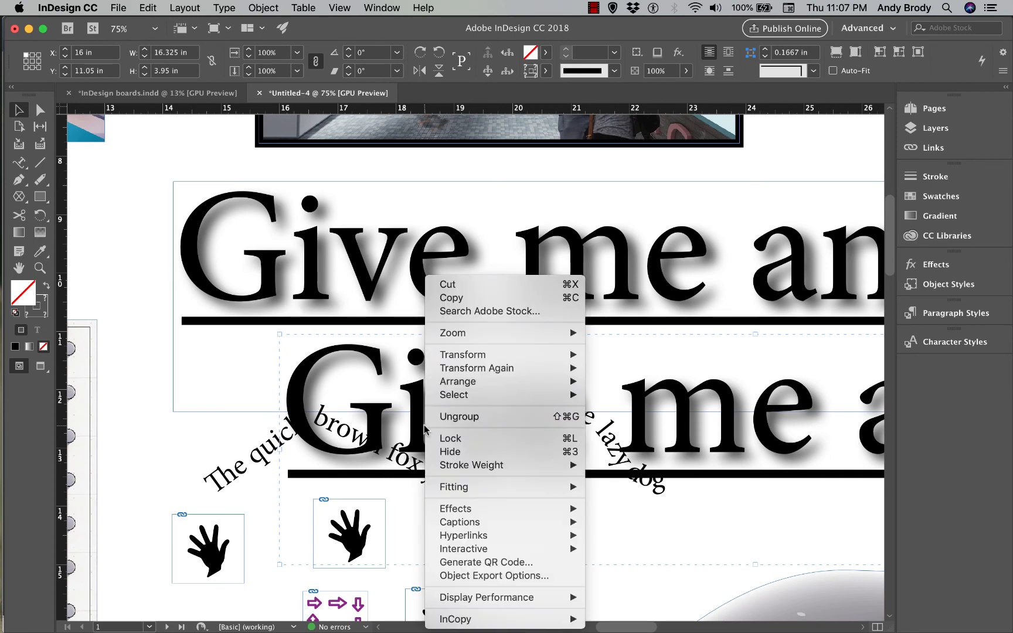
click(434, 417)
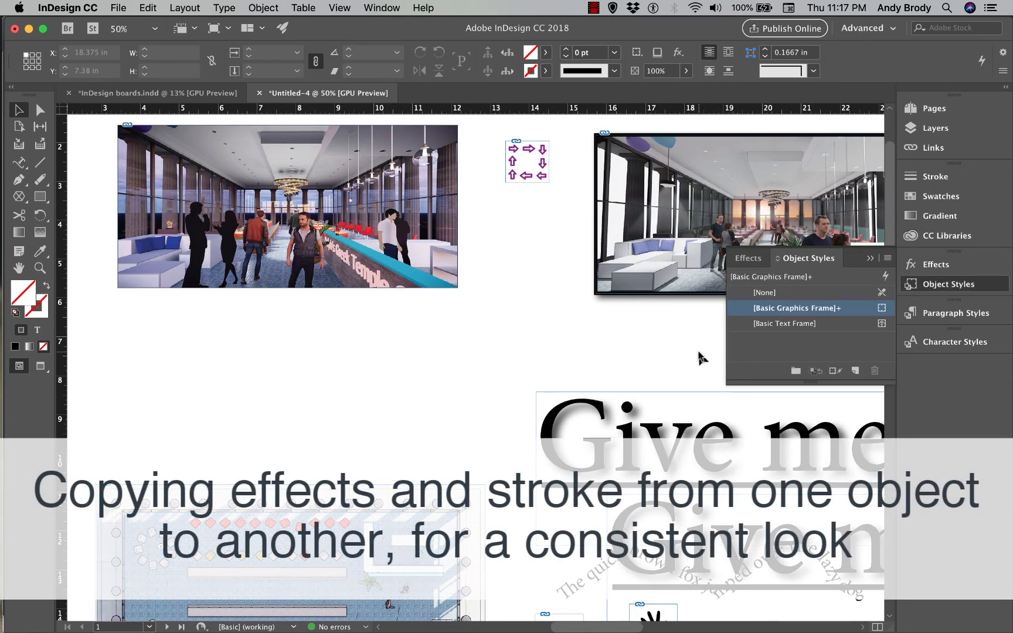
Create a new object style from the black-framed, shadowed rendering and name it with the author's surname
click(630, 206)
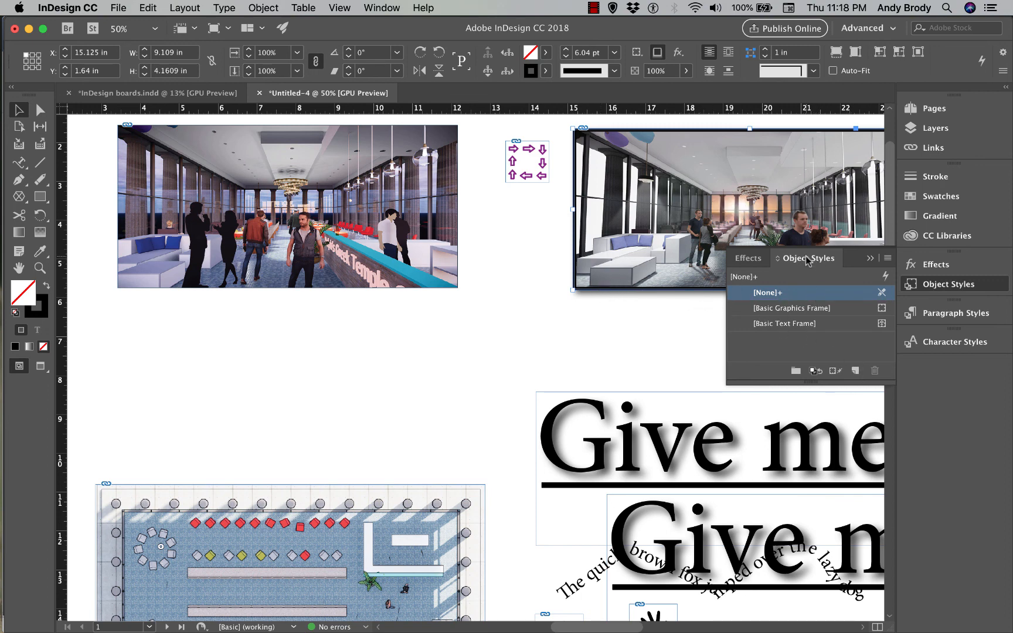
click(856, 370)
click(787, 340)
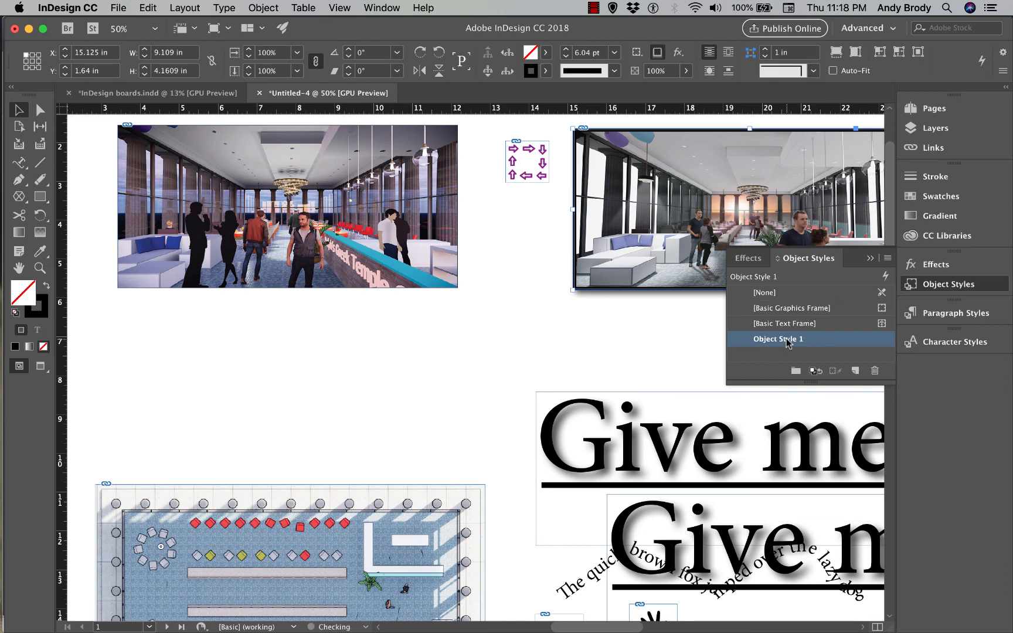
click(787, 341)
text(rody)
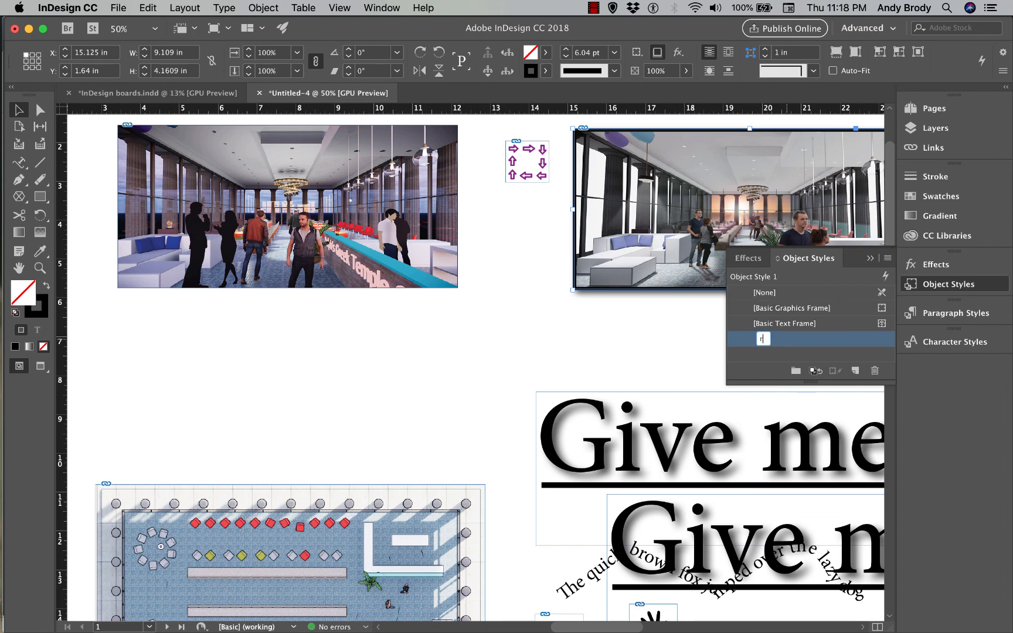
key(BackSpace)
key(BackSpace)
key(BackSpace)
text(Brod)
key(Return)
Apply the new object style to the thinly outlined night rendering and move it to about X 3.625 in, Y 2.2 in
click(379, 264)
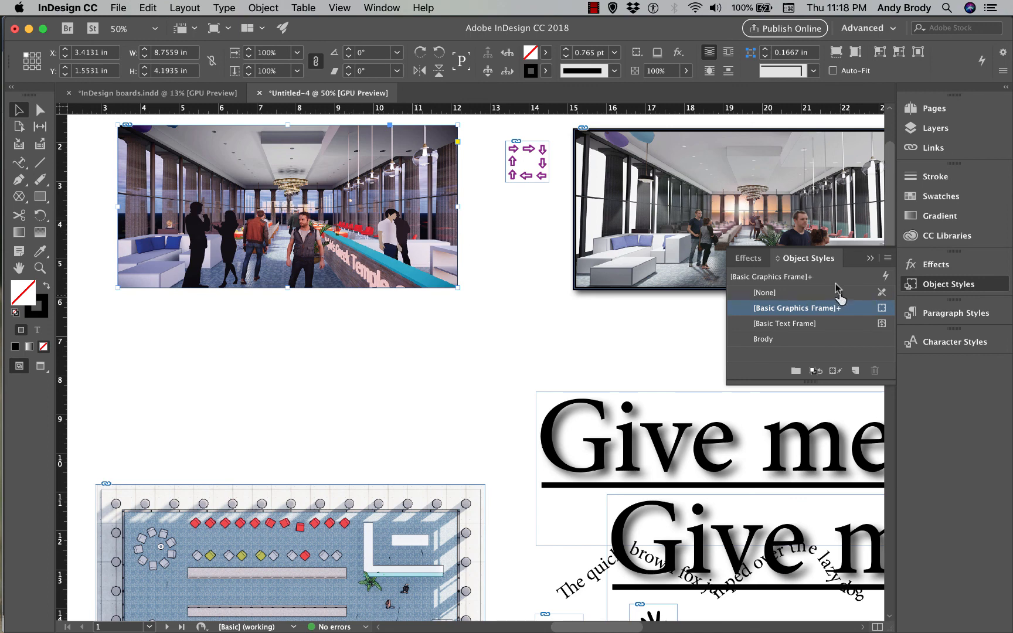
click(774, 341)
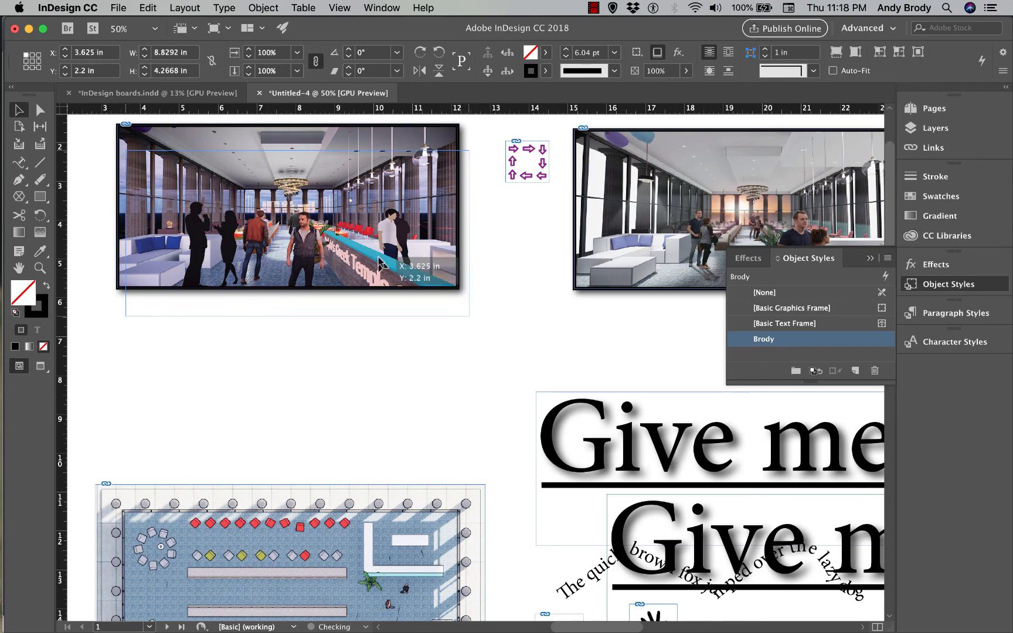
key(super+z)
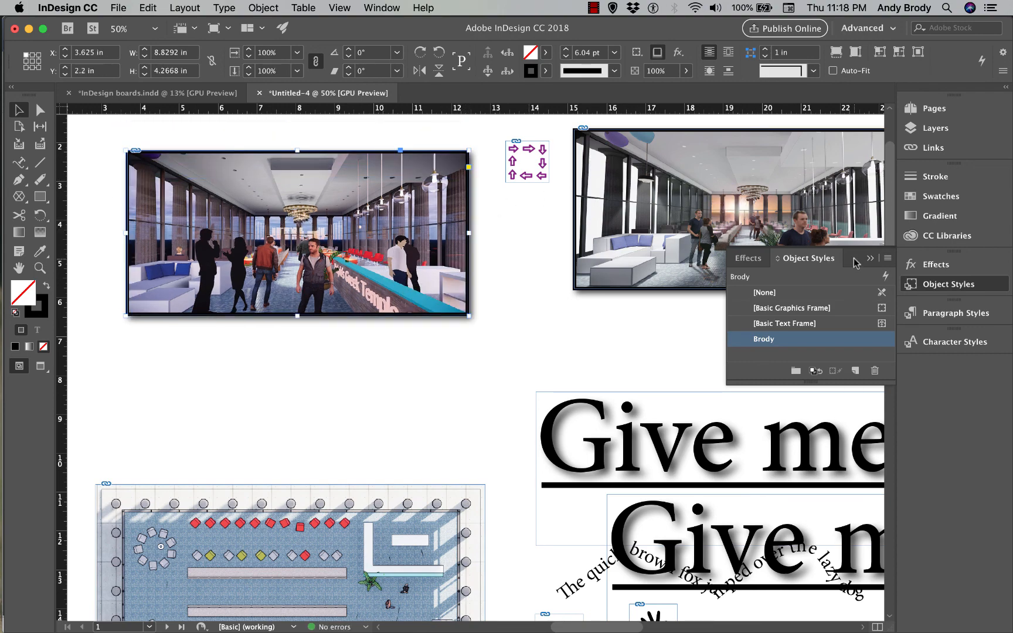
click(871, 259)
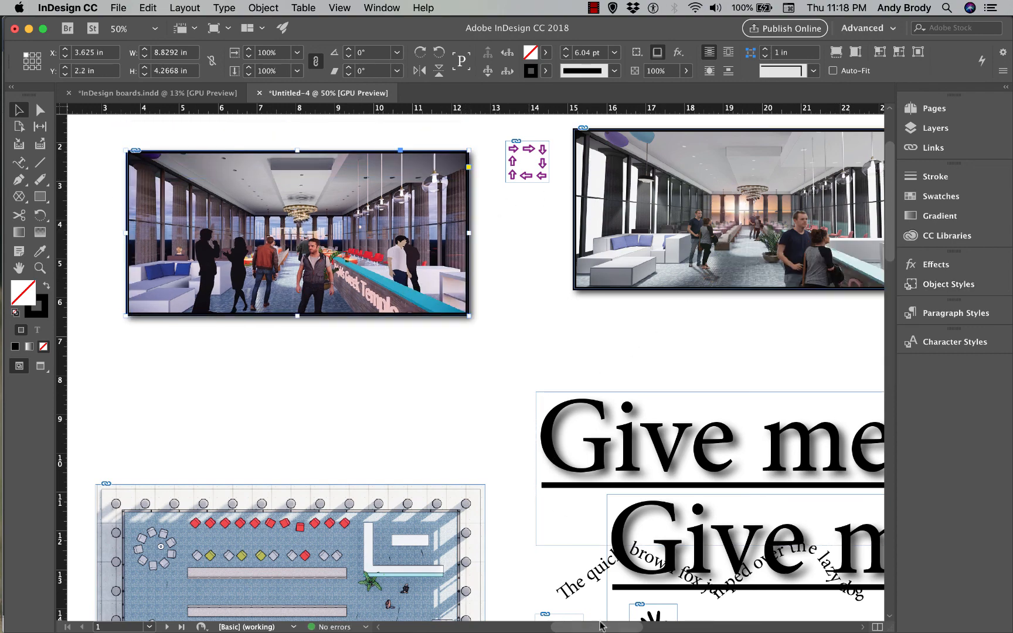
scroll(604, 625, right, 3)
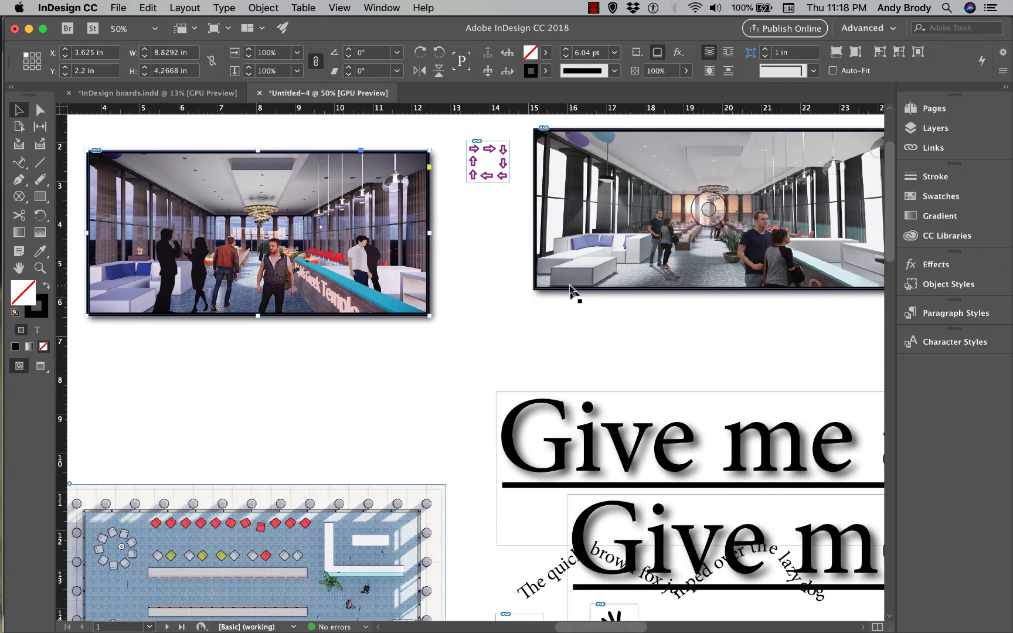
click(554, 317)
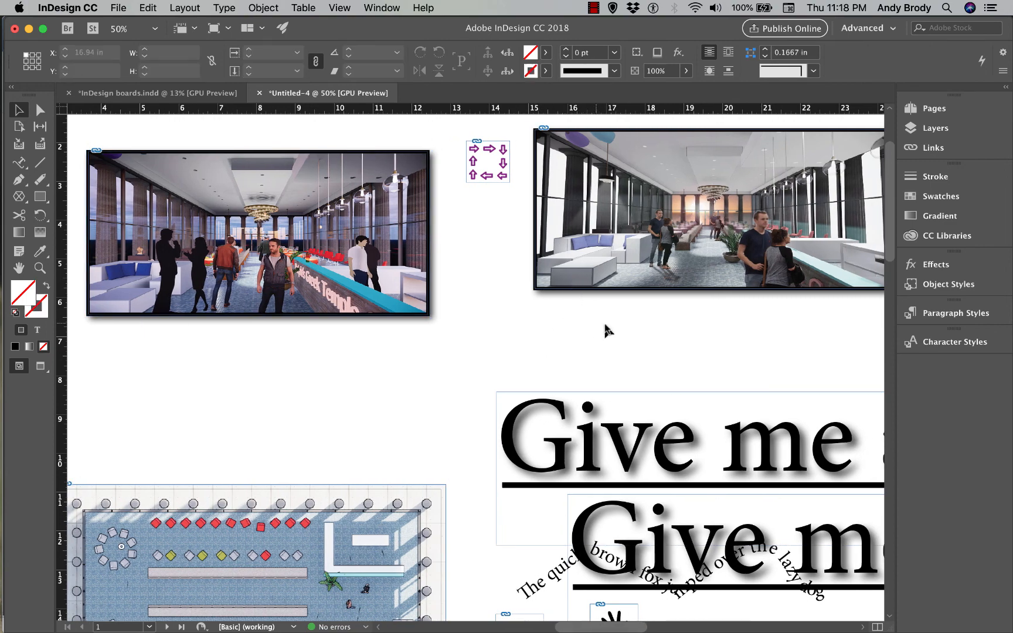
Select both framed renderings and the arrow icon between them, and bring up the Align options in the empty area below
drag(626, 351, 337, 140)
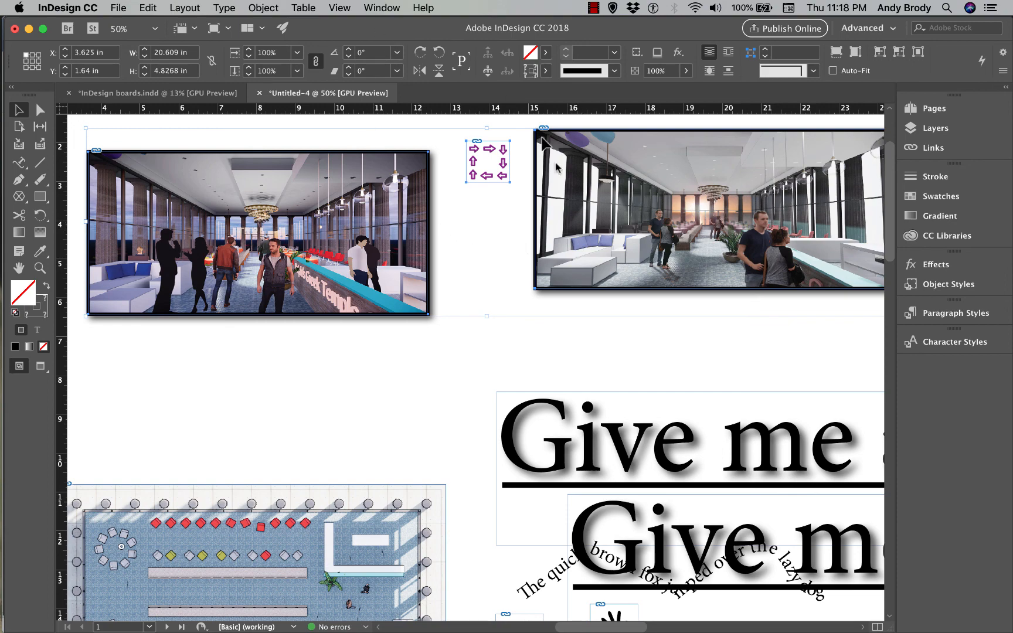
click(380, 9)
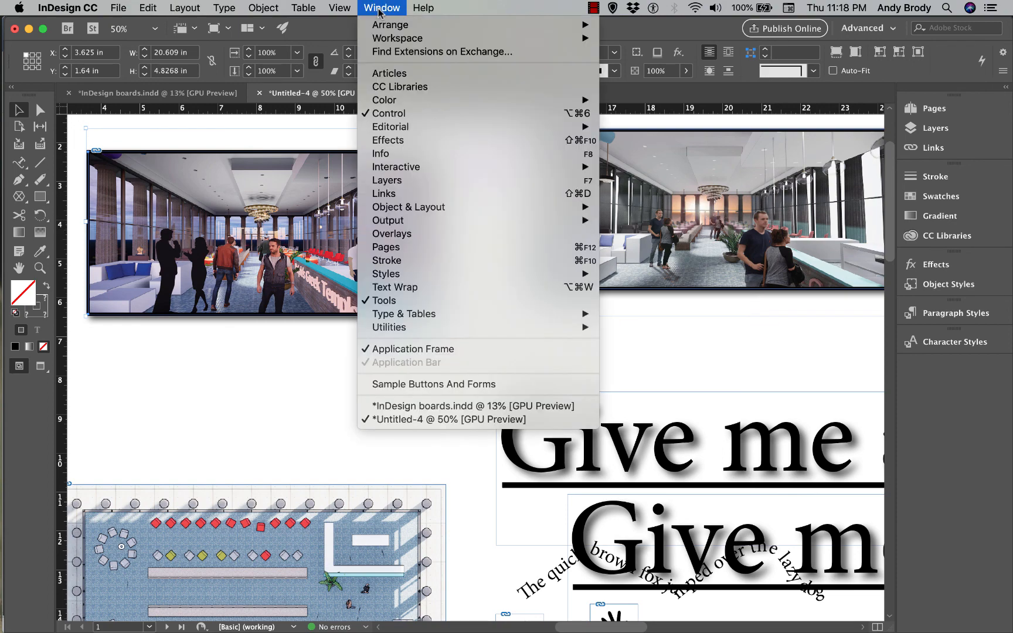
mouse_move(528, 207)
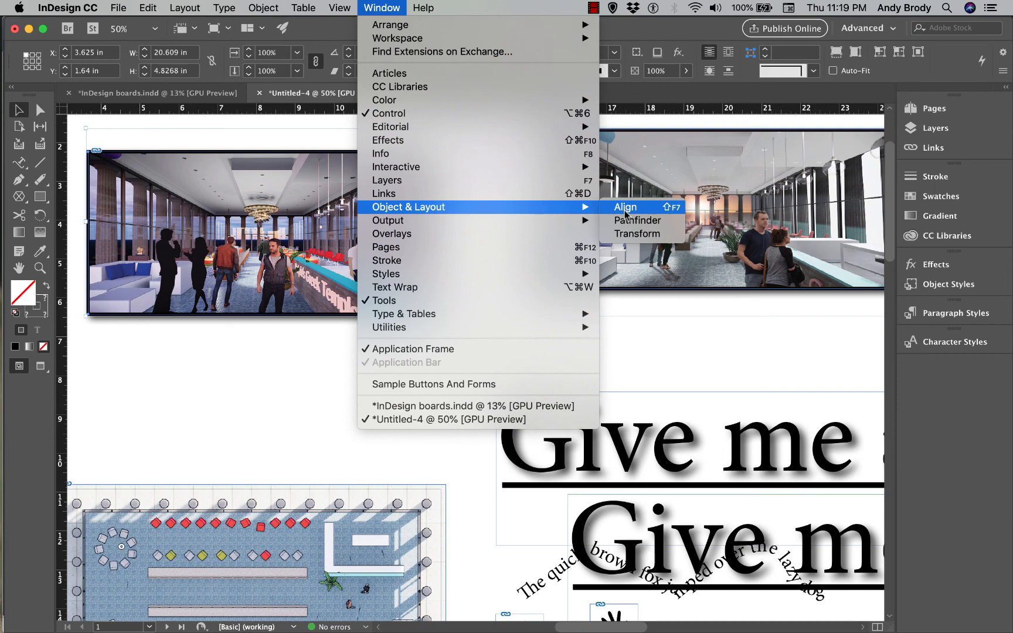
click(625, 212)
drag(679, 359, 474, 351)
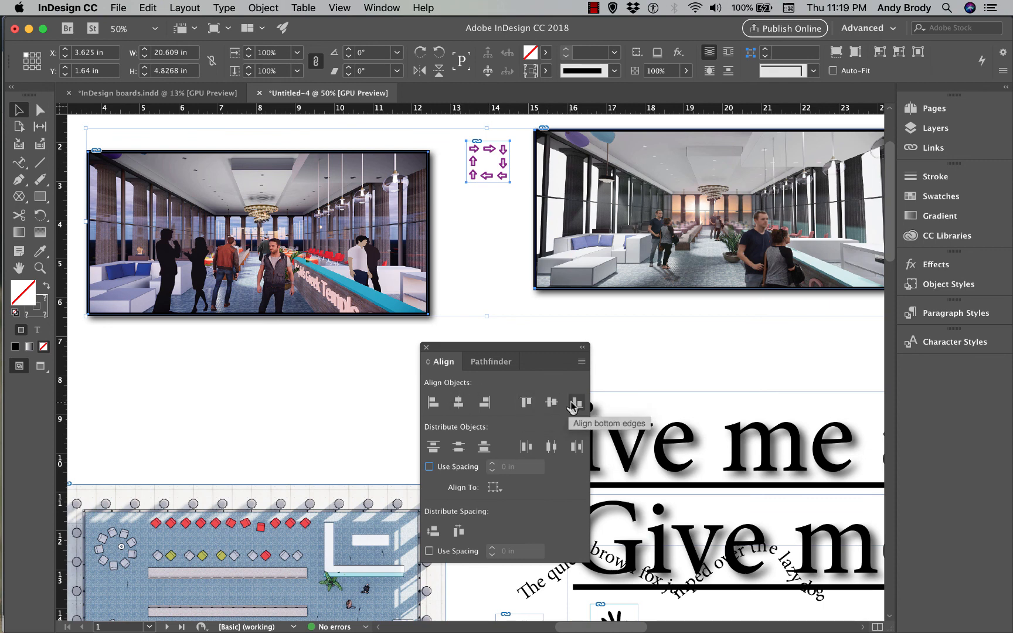
Align the selected renderings and arrow icon by top edges, vertical centers and bottom edges in turn
click(527, 402)
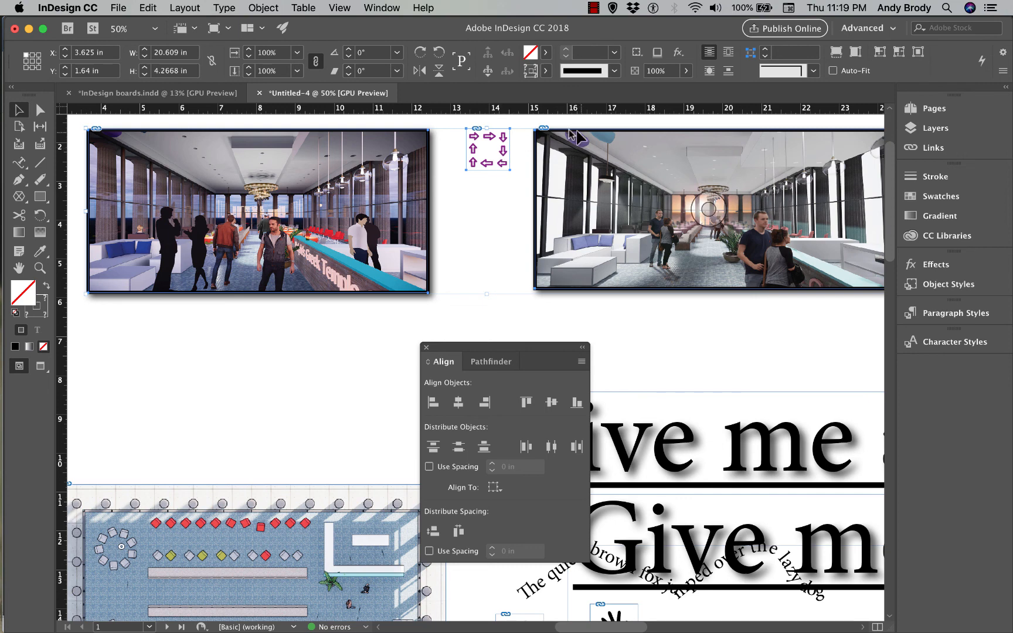
click(553, 402)
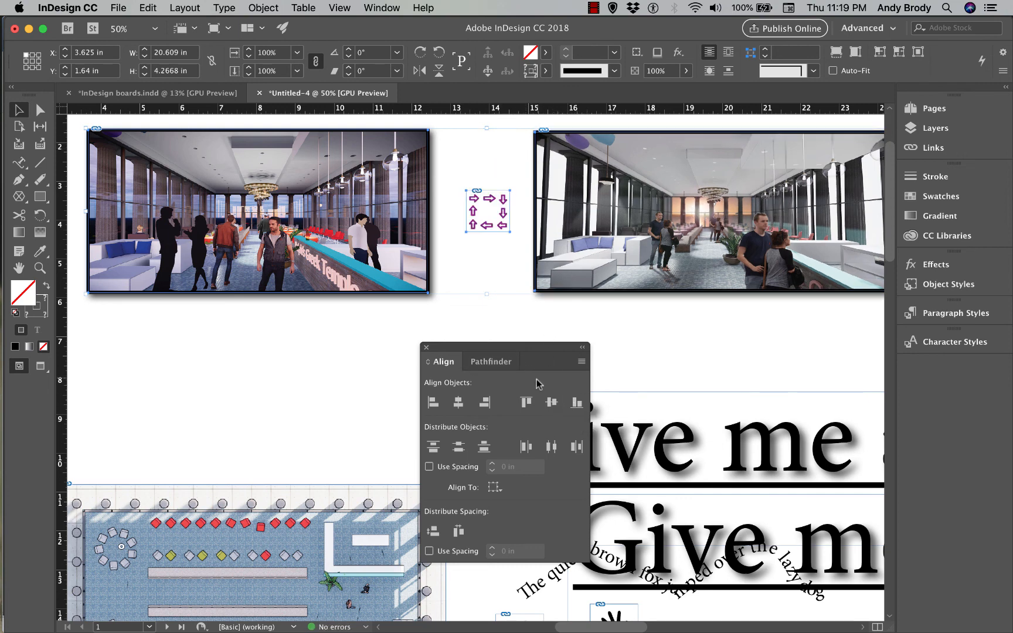
click(578, 403)
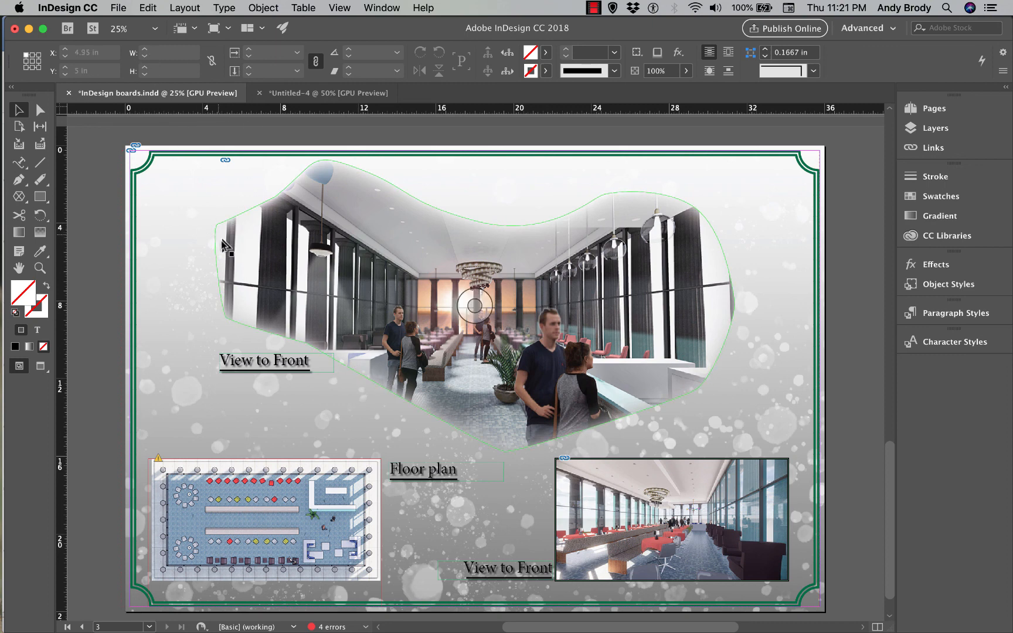
Start exporting the InDesign boards document to the Captures folder as Final board.jpg in JPEG format
click(113, 8)
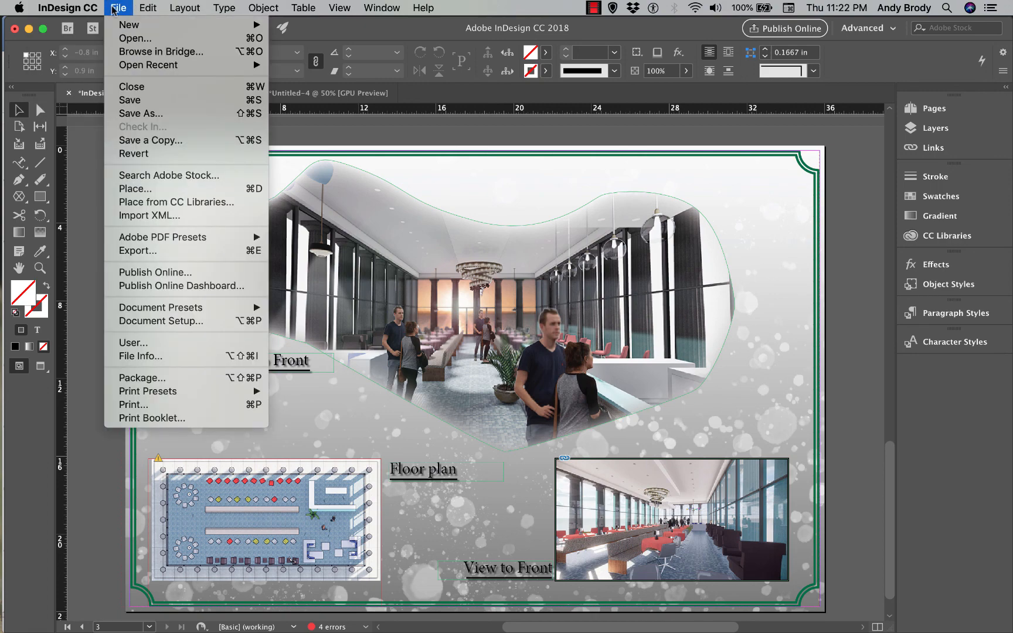
click(143, 251)
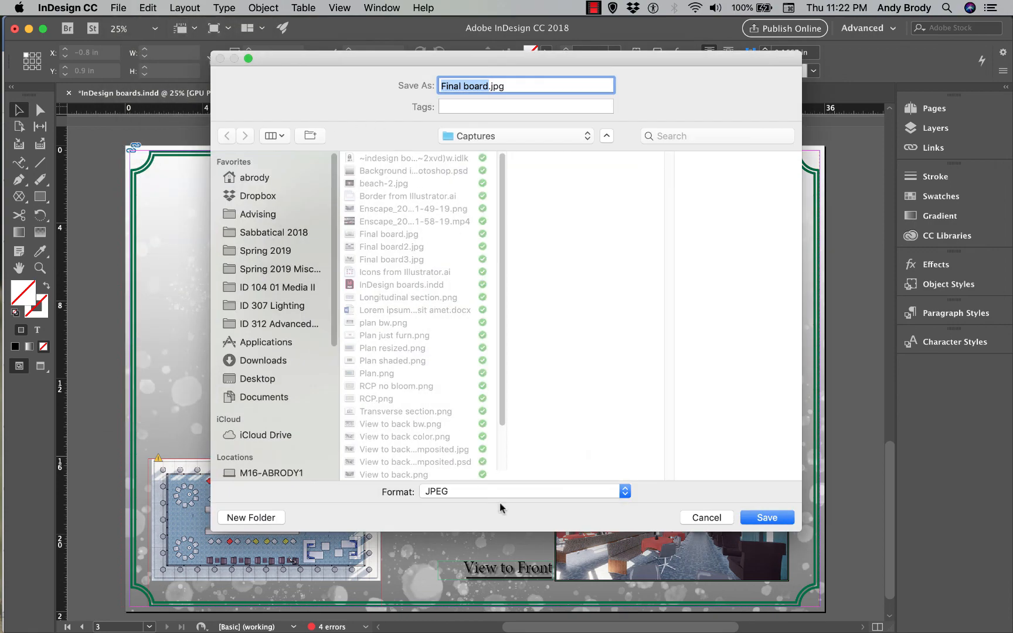
click(624, 493)
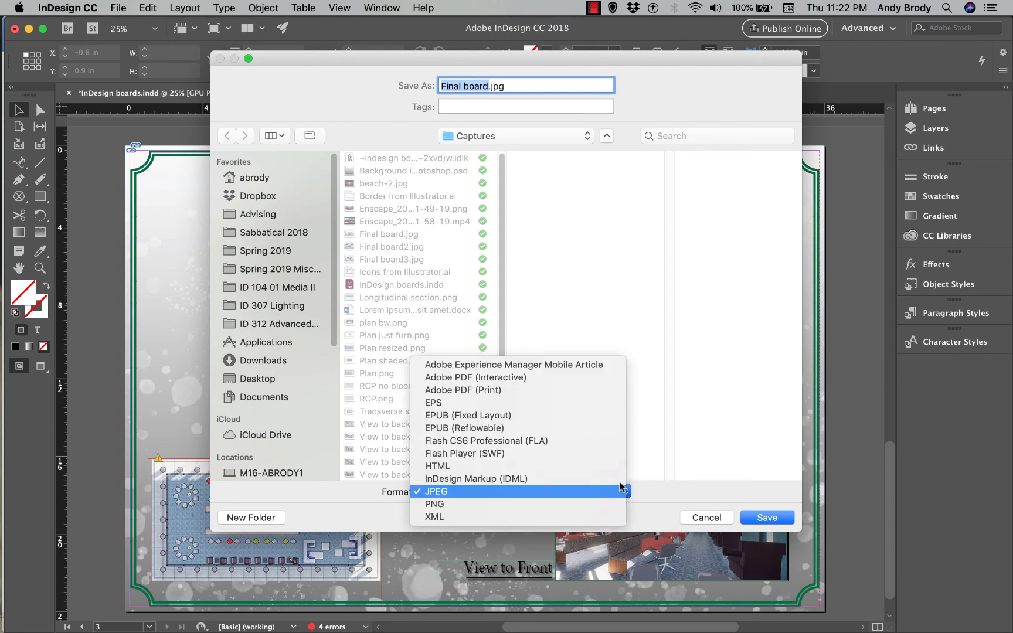
click(576, 391)
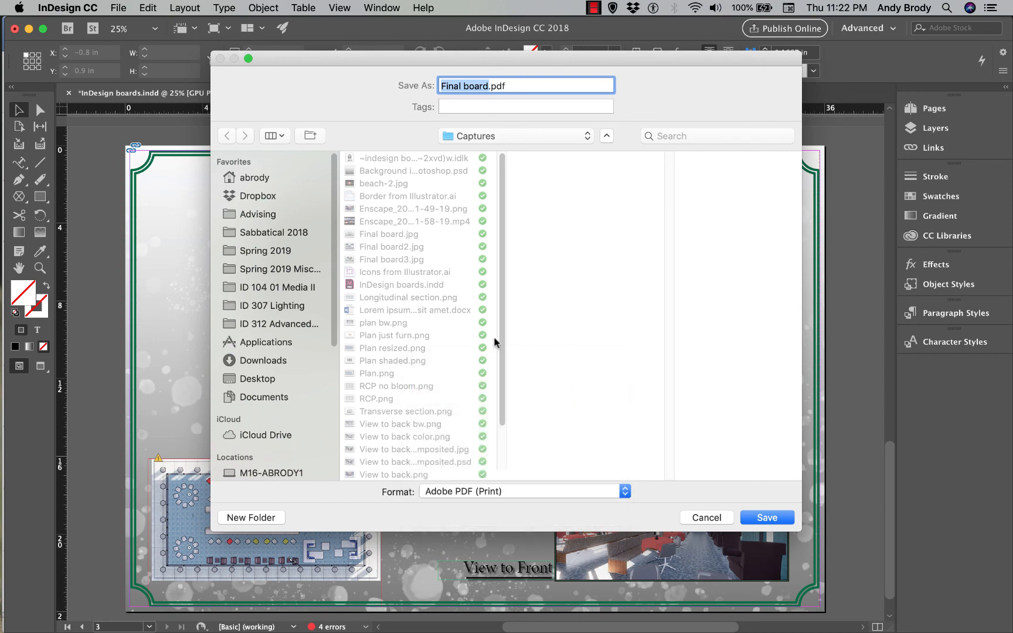
click(619, 497)
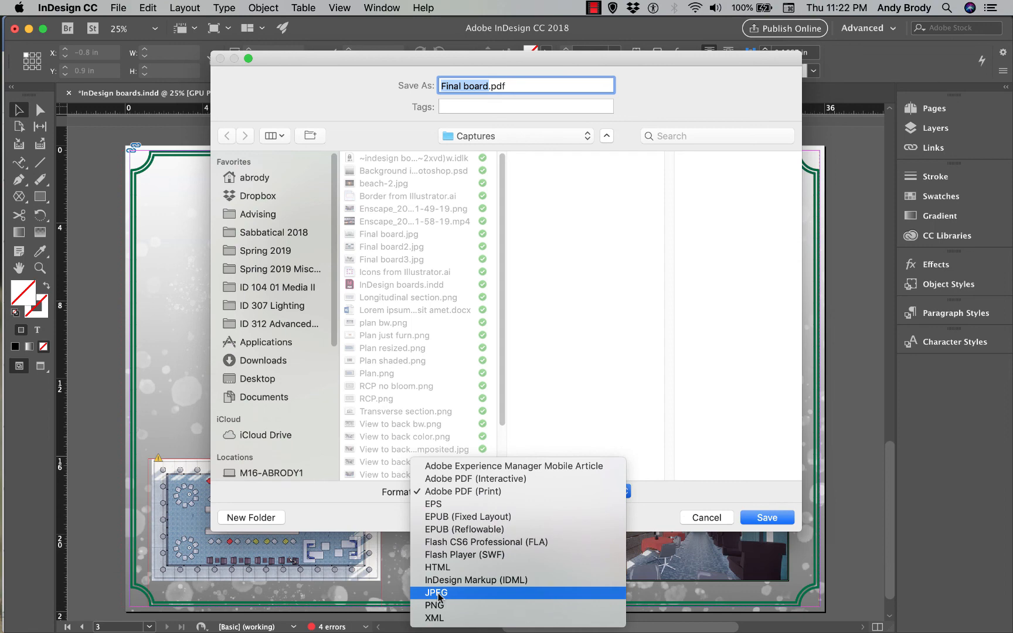
click(439, 597)
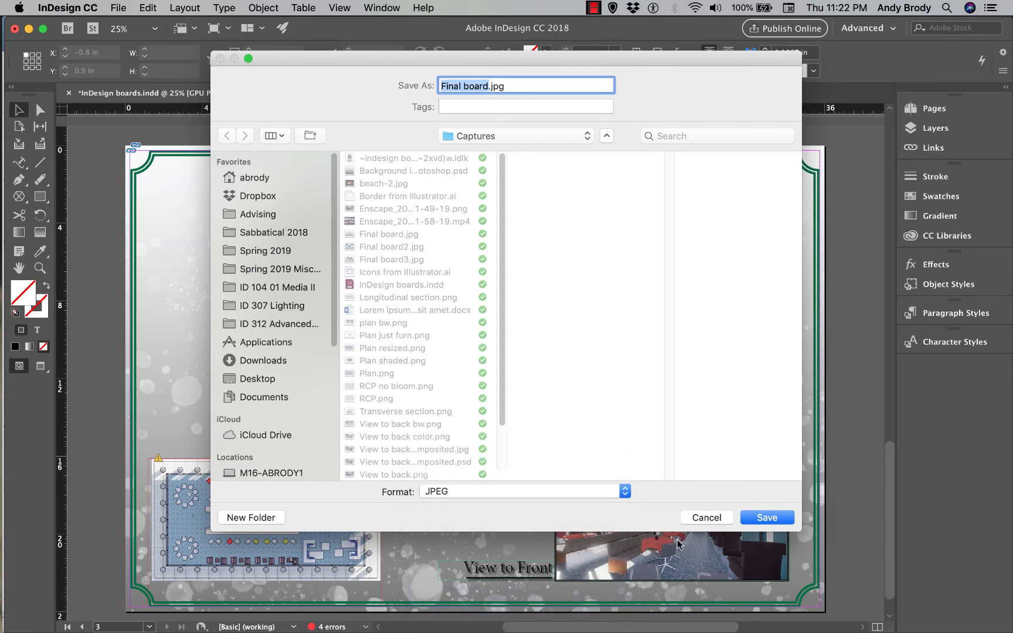
click(767, 519)
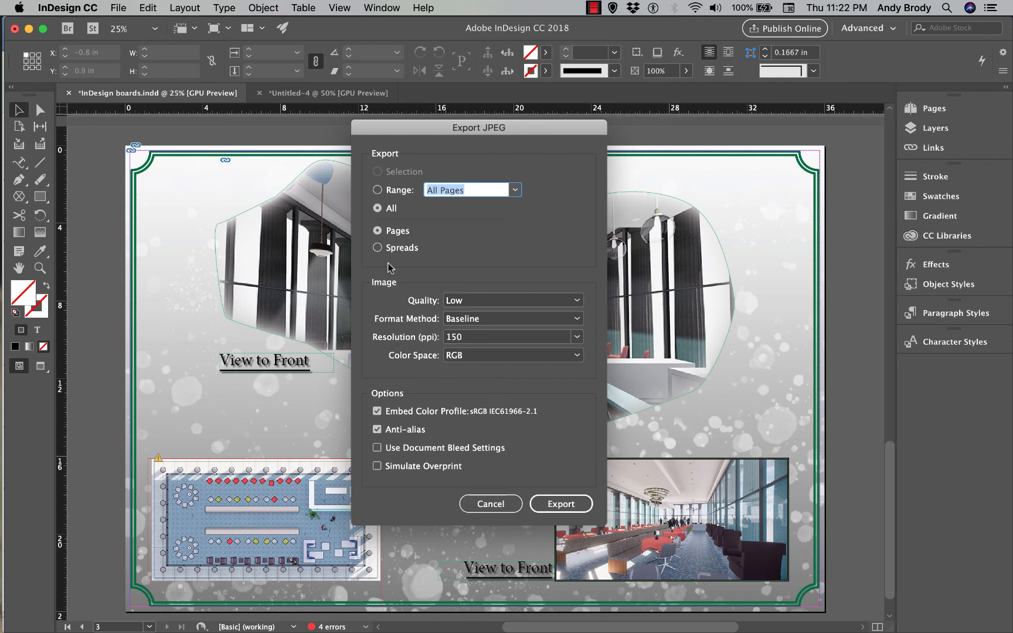
Keep the JPEG export quality at Low and set the resolution to 200 ppi
click(570, 302)
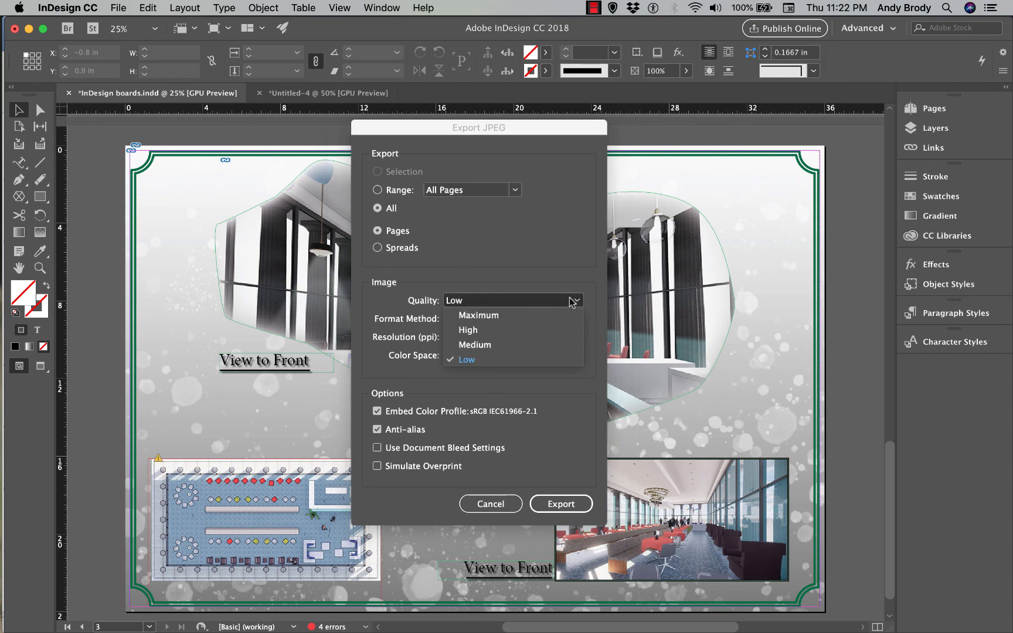
click(475, 360)
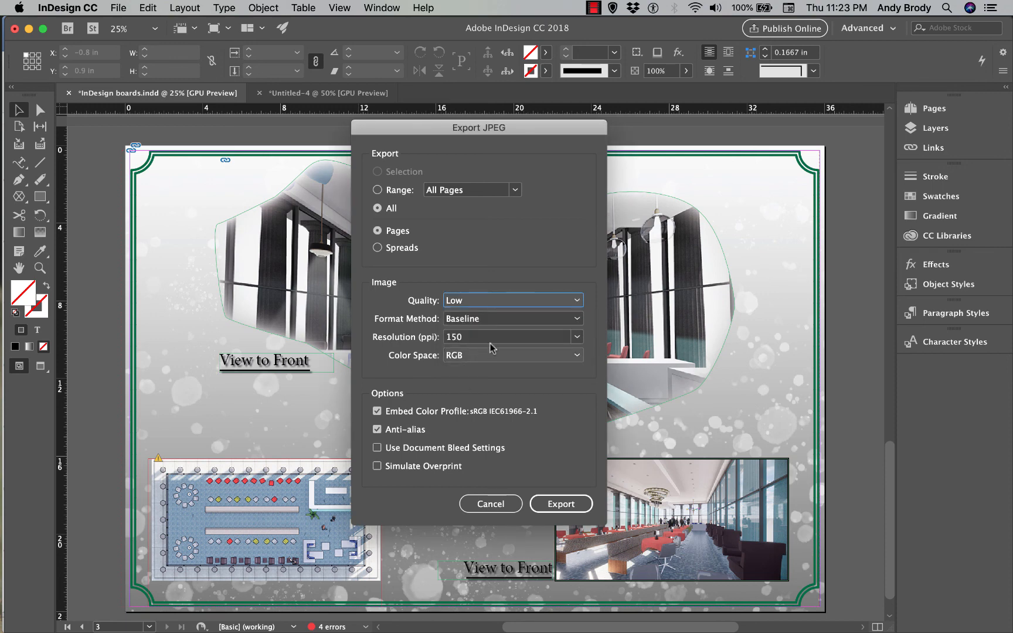
click(578, 338)
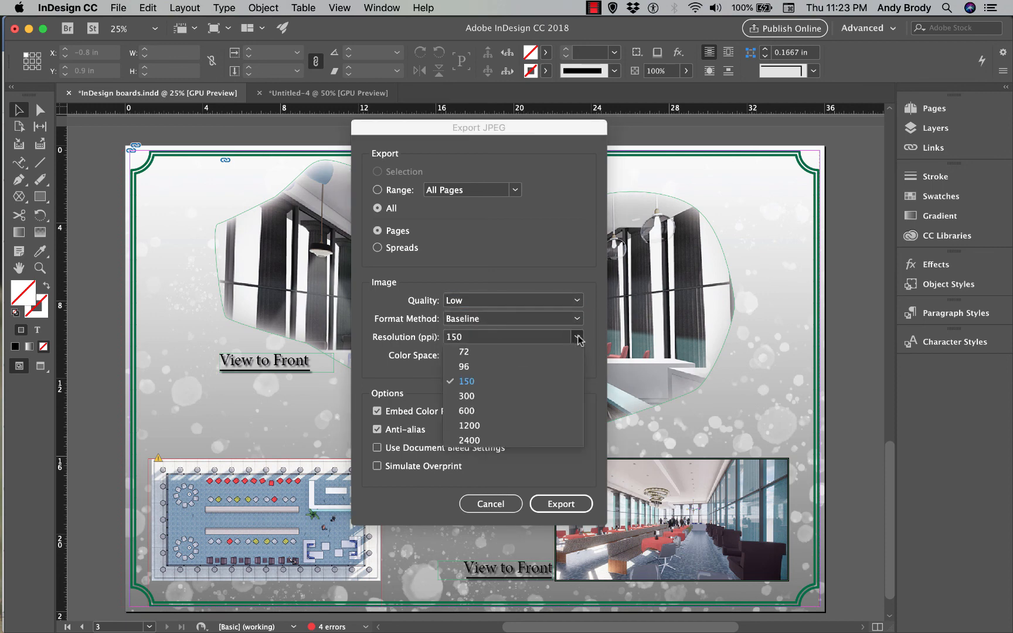
click(503, 339)
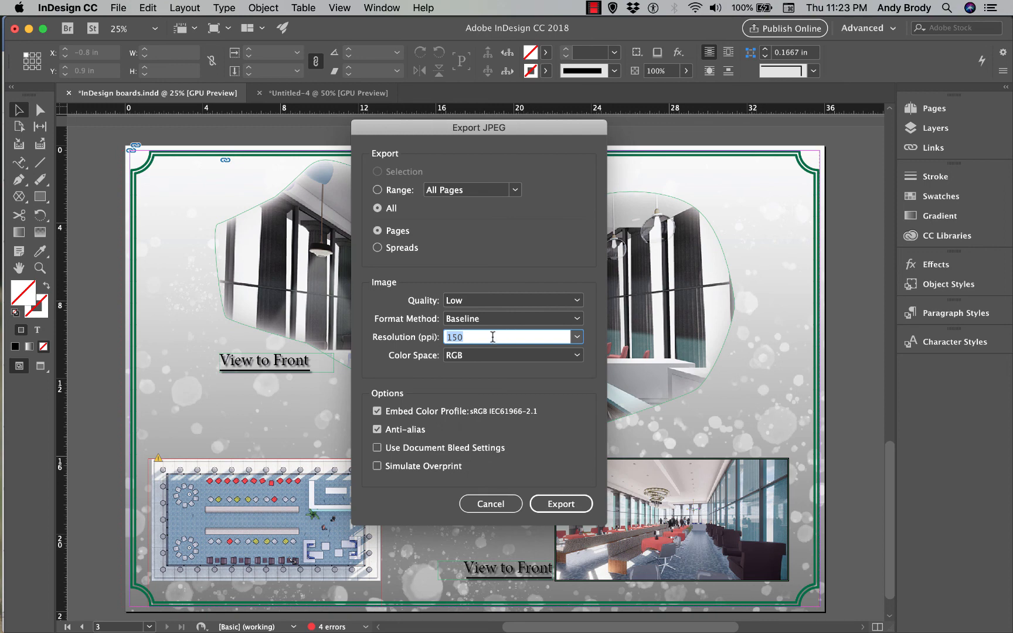
text(200)
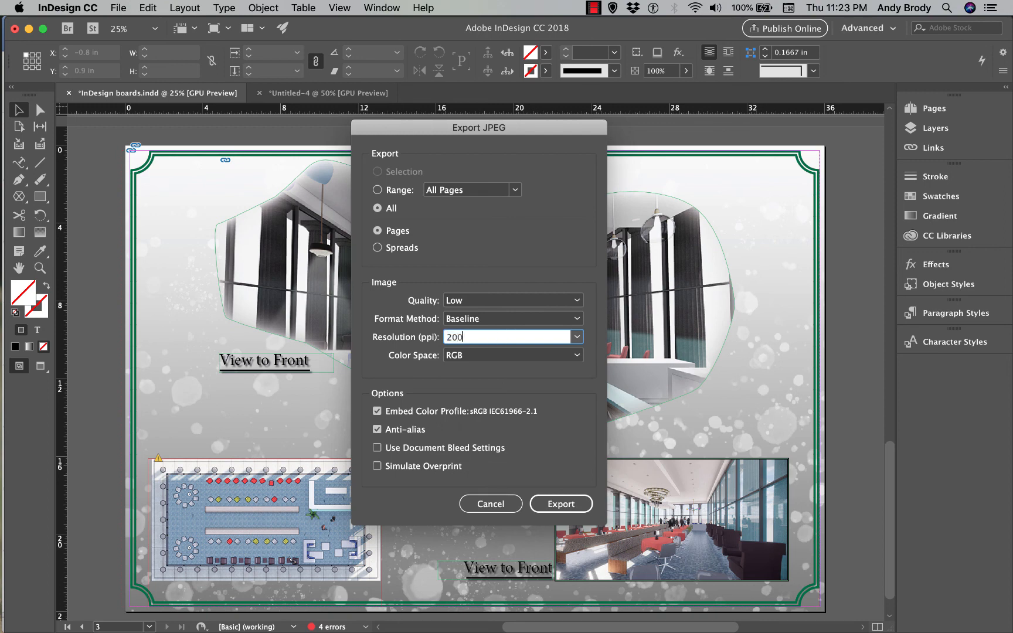